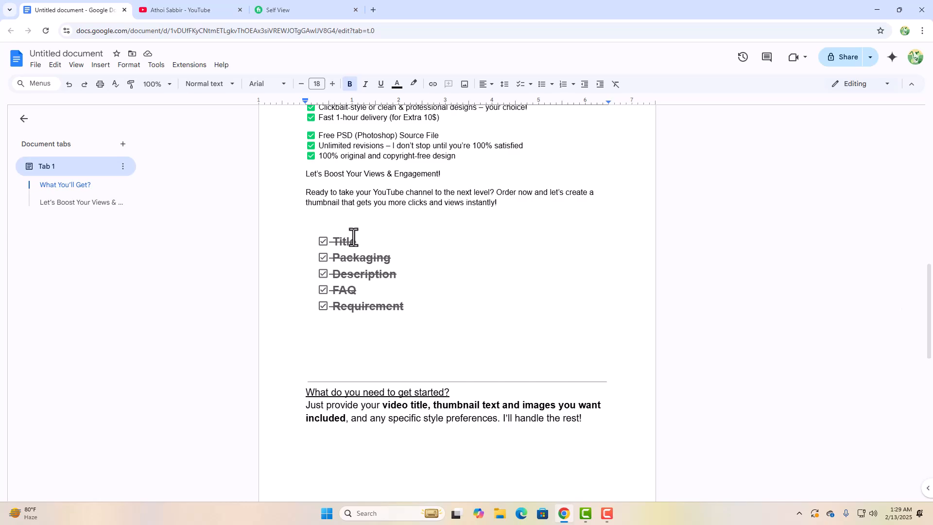
Step: Shrink the browser window to uncover the desktop, close the open gig image, and delete the two old gig image files there
scroll(361, 237, "up", 20)
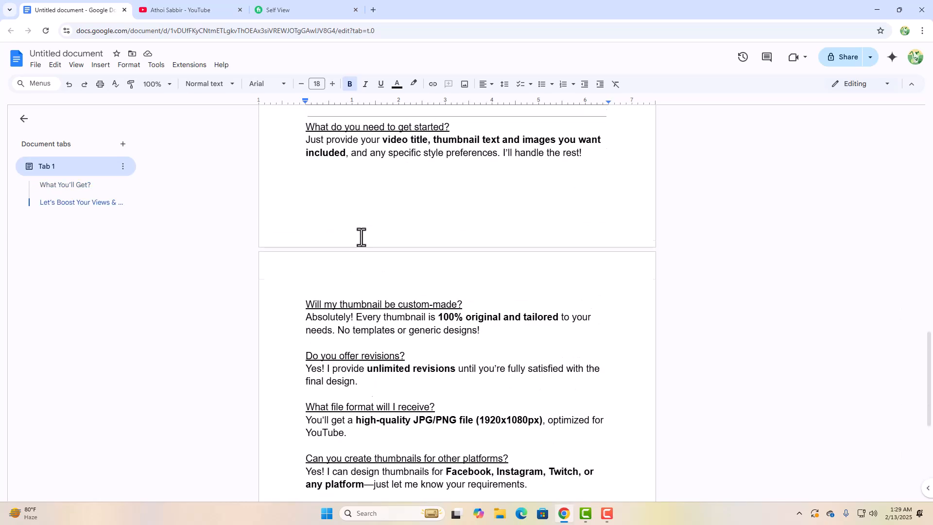
left_click_drag(402, 6, 566, 136)
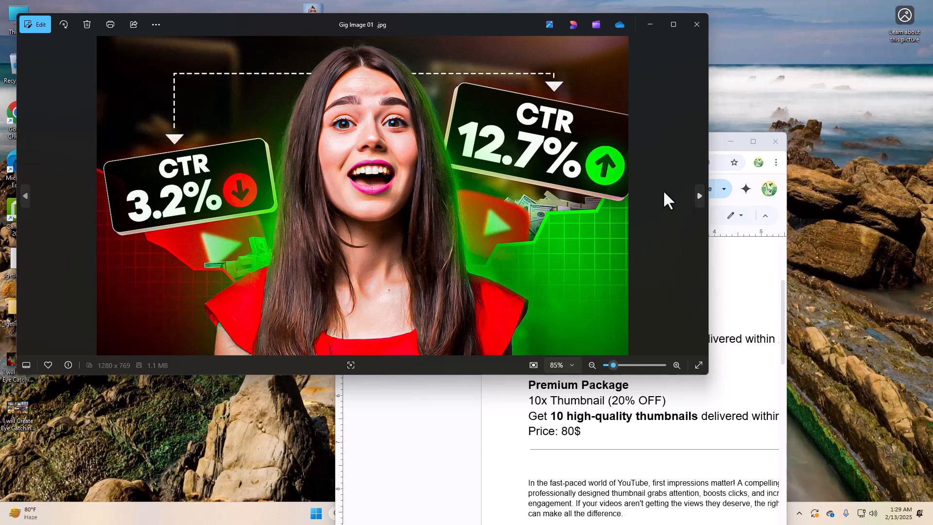
left_click(696, 25)
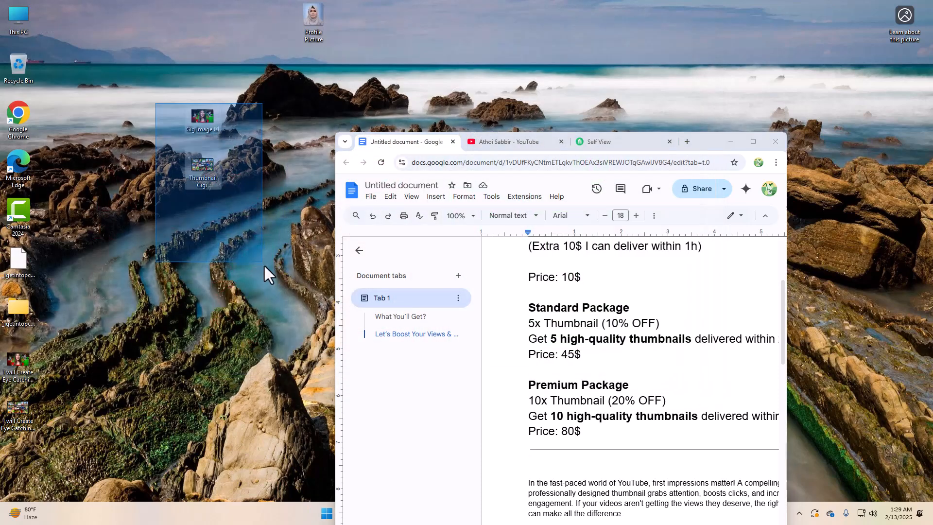
key("Delete")
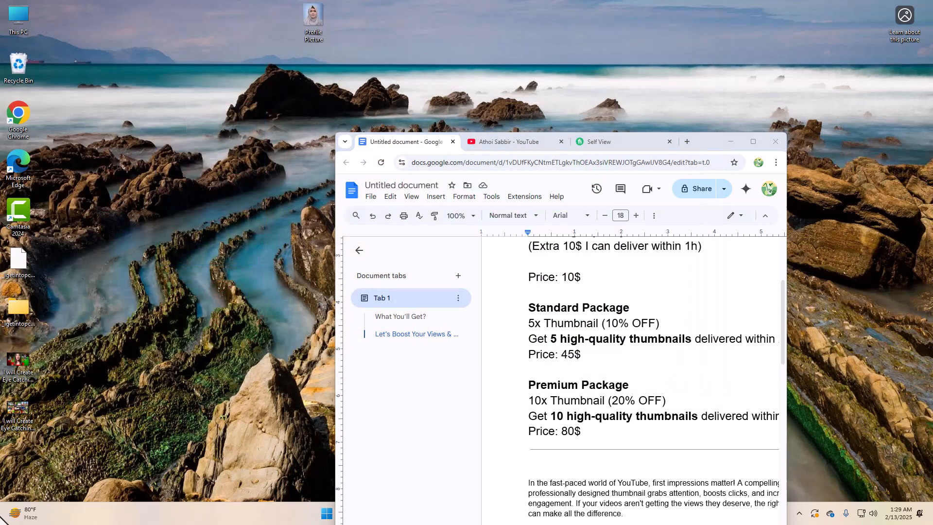
Step: View both "I will Create Eye Catching youtube thumbnail design in 1h" images, close the viewer and maximize the browser window
double_click(16, 370)
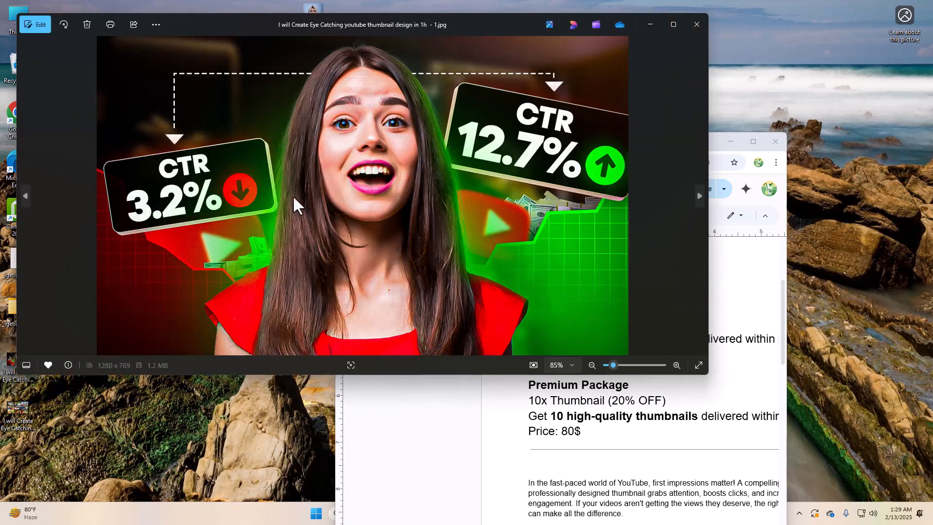
key("Right")
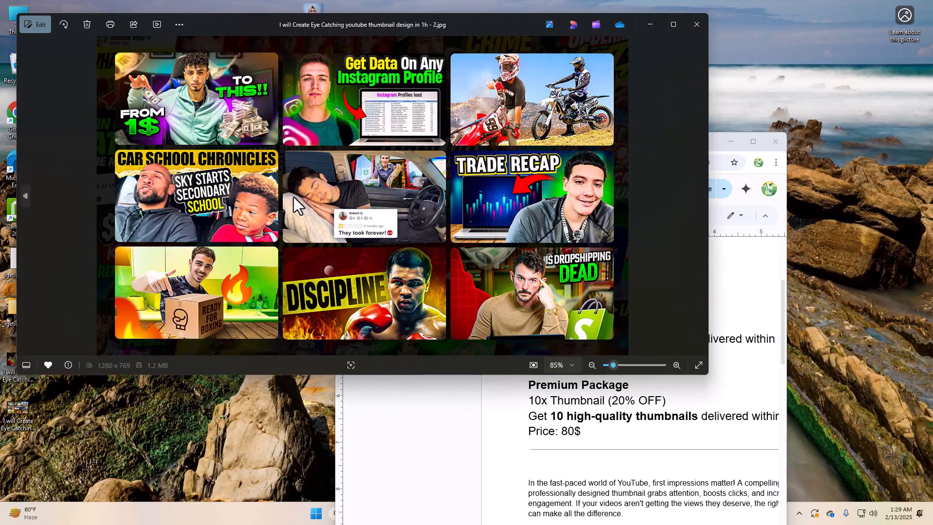
left_click(689, 24)
left_click(752, 142)
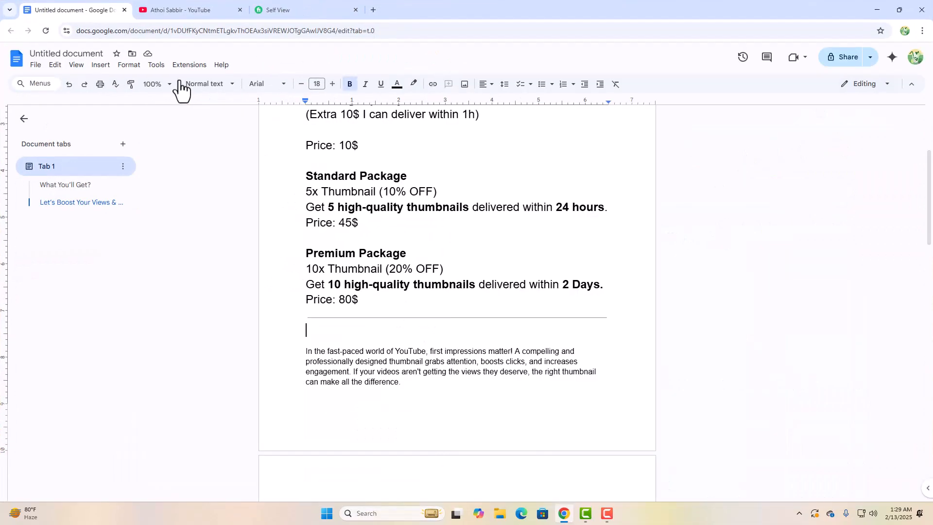
Step: Preview the public Fiverr seller profile and examine its About me text, skills and existing gigs
scroll(249, 273, "up", 4)
left_click(270, 9)
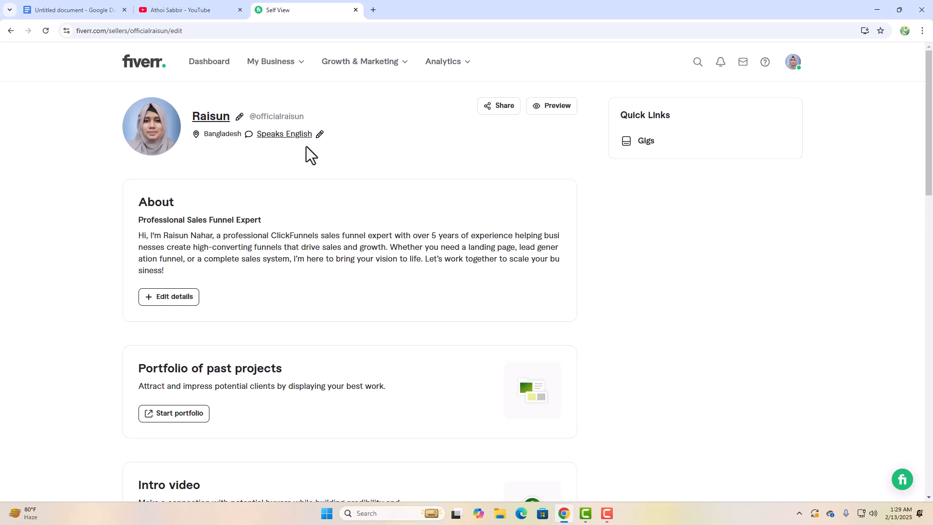
left_click(554, 114)
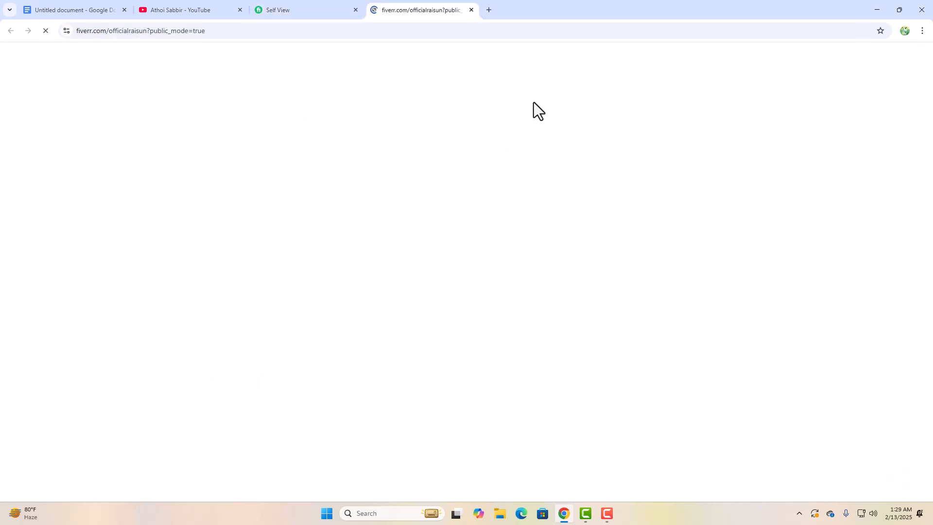
scroll(539, 233, "down", 3)
scroll(510, 233, "down", 2)
scroll(457, 219, "up", 2)
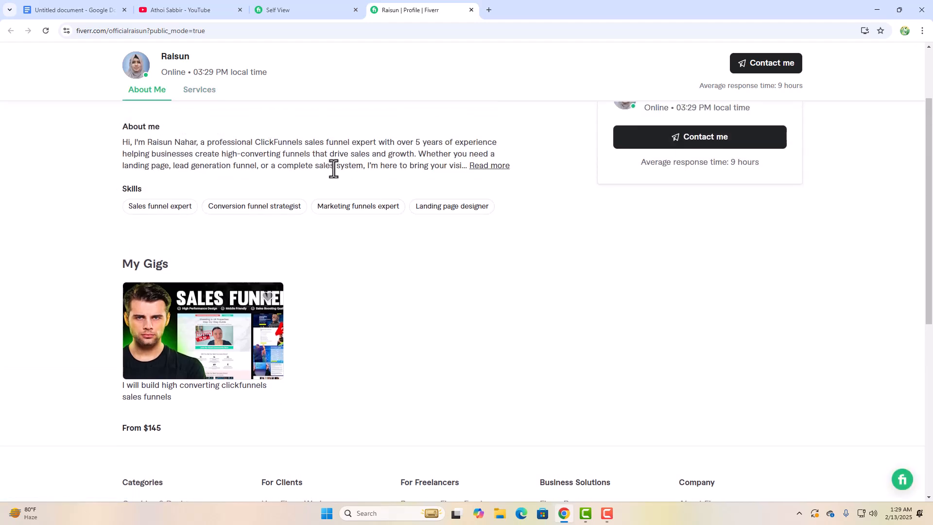
scroll(335, 170, "down", 2)
scroll(338, 170, "up", 4)
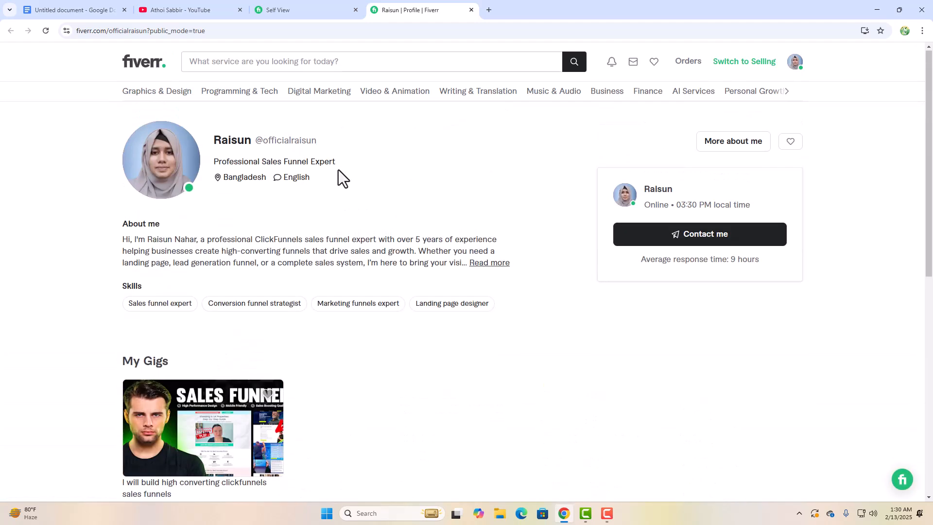
scroll(338, 170, "down", 3)
scroll(338, 170, "up", 3)
scroll(340, 173, "down", 5)
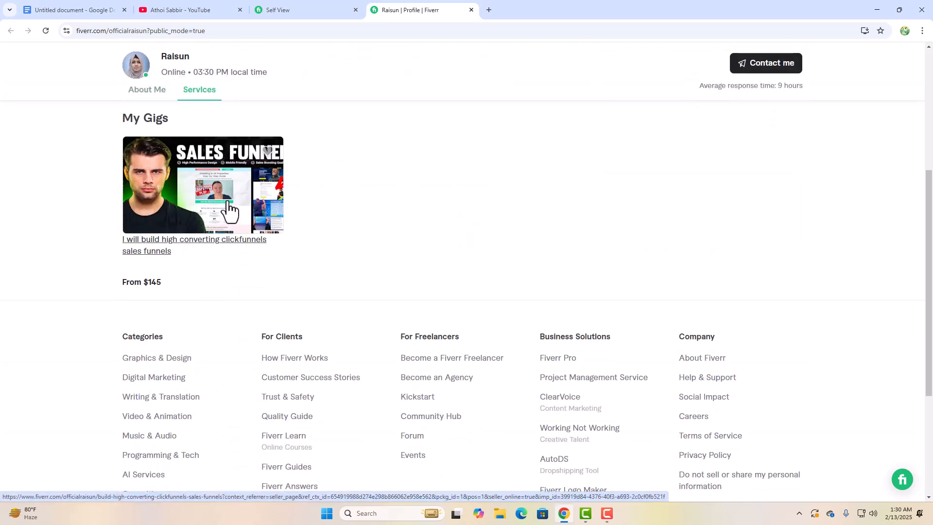
scroll(366, 253, "up", 5)
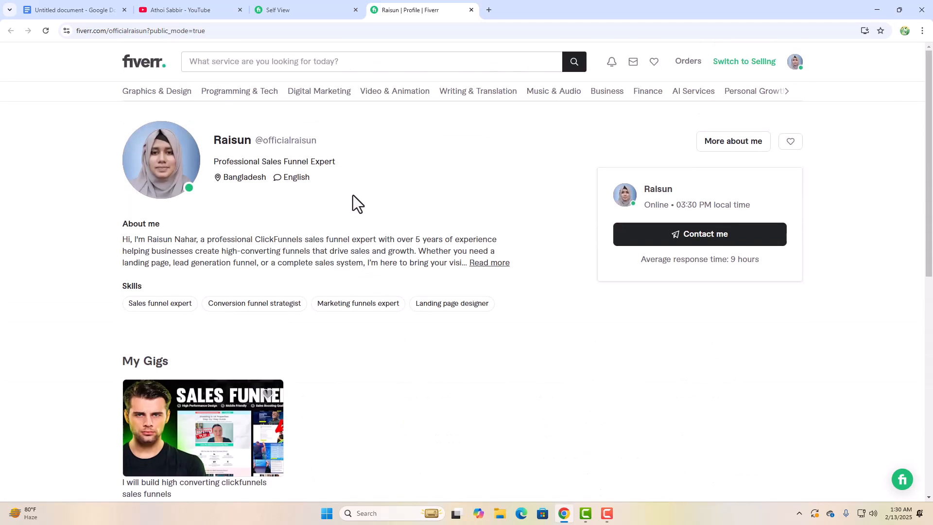
scroll(358, 244, "down", 3)
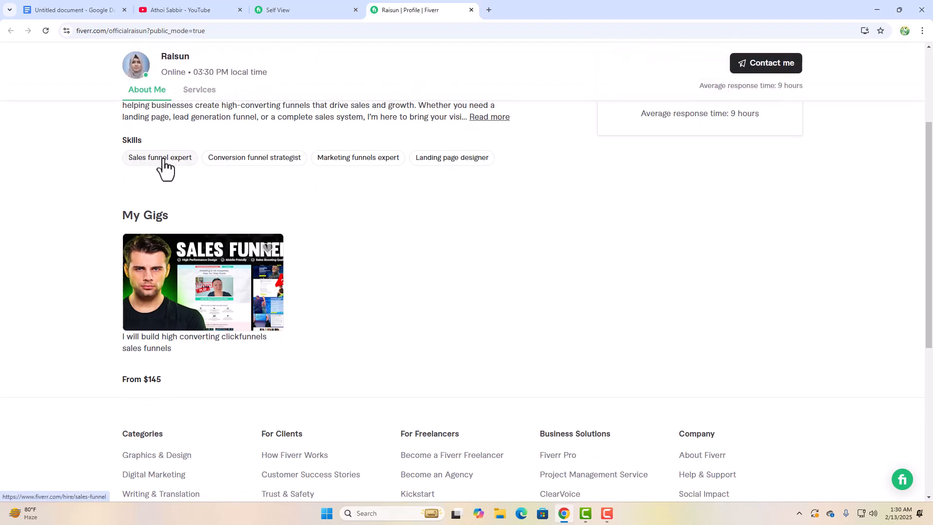
scroll(166, 168, "up", 5)
Step: Return to the editable Fiverr seller profile and review its sections from About through portfolio, intro video, education and certifications
left_click(288, 6)
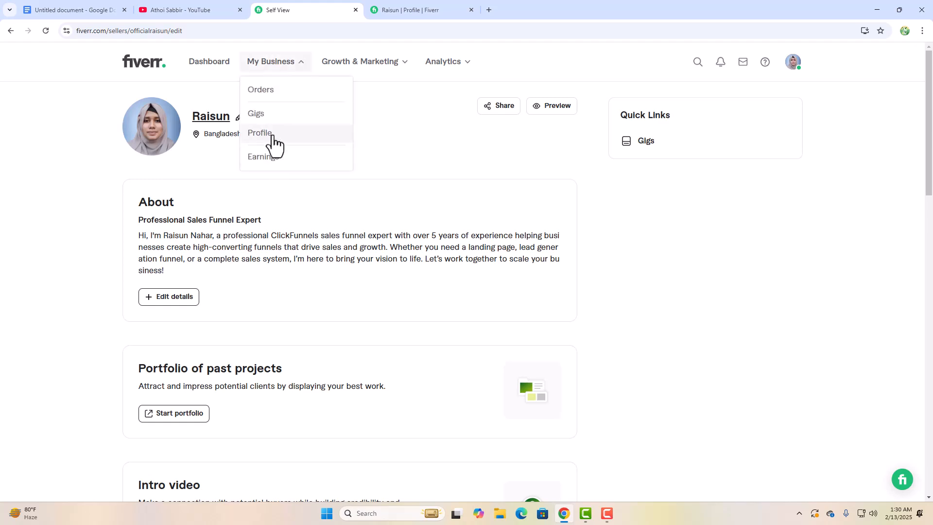
scroll(375, 174, "down", 1)
scroll(375, 173, "down", 4)
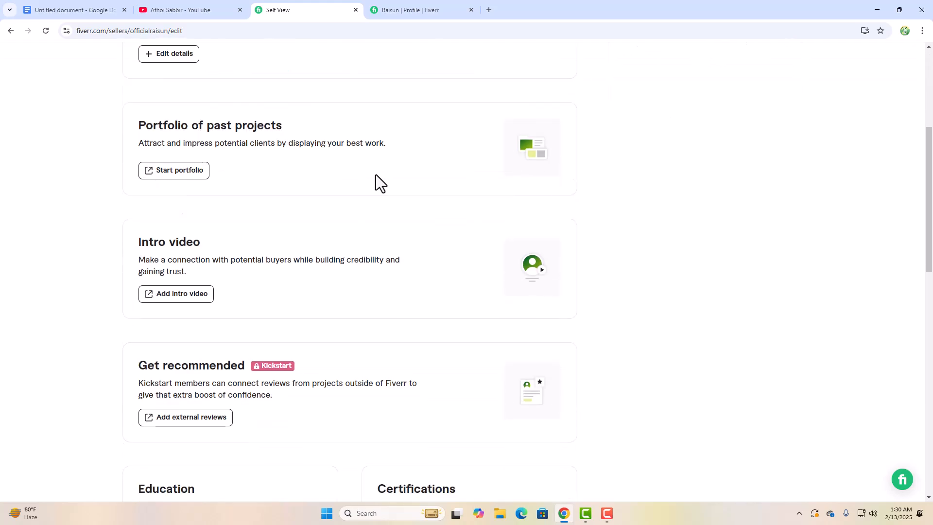
scroll(375, 174, "up", 2)
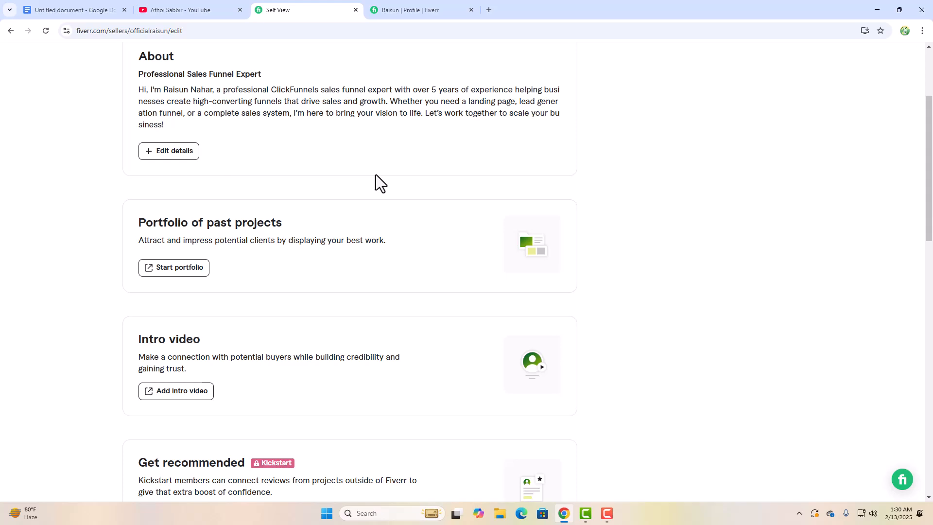
scroll(375, 174, "up", 3)
scroll(375, 174, "down", 11)
scroll(375, 184, "down", 2)
scroll(375, 174, "up", 13)
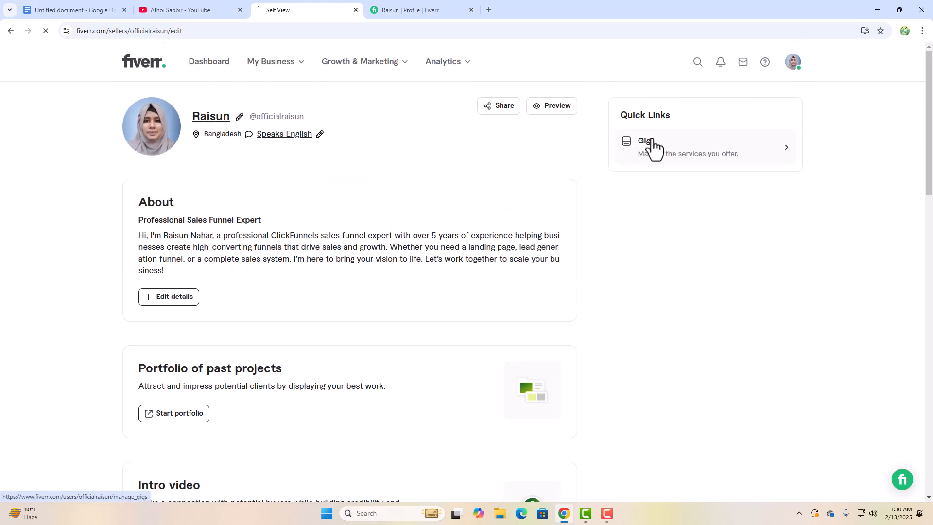
Step: Open the Gigs management page and start creating a new gig
left_click(652, 145)
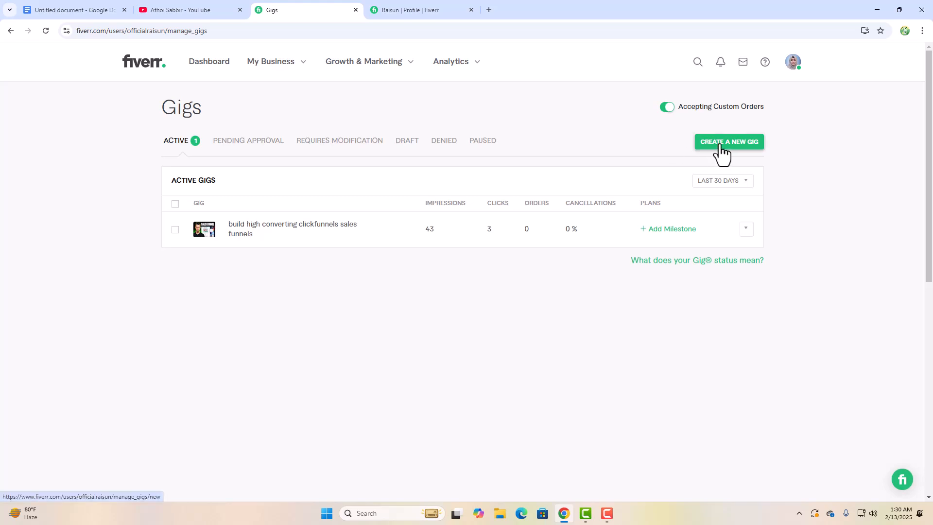
left_click(267, 72)
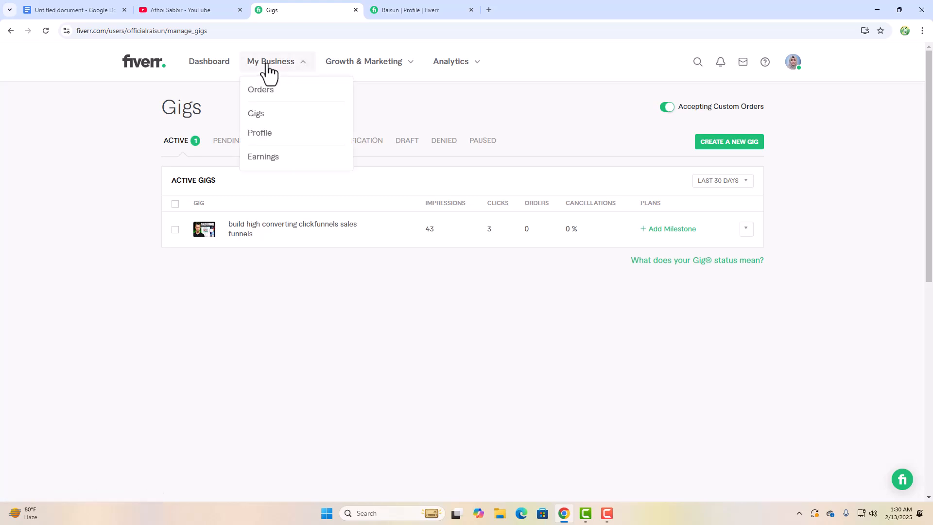
left_click(265, 113)
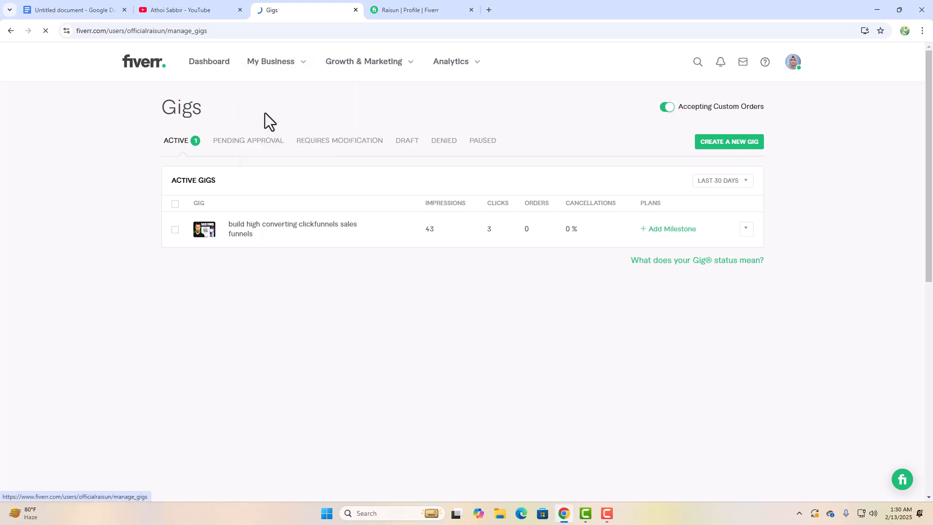
left_click(724, 145)
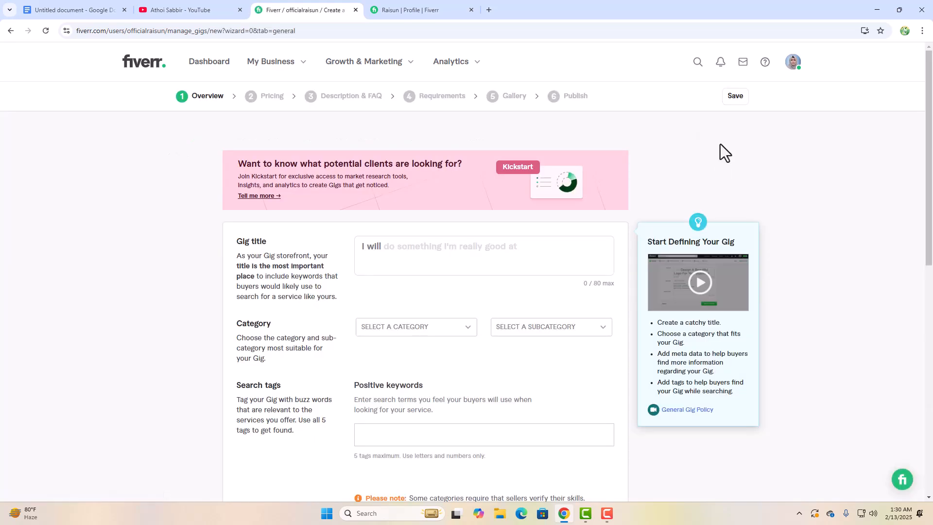
Step: Look over the new gig's Overview form, including the title, category and search tag fields
scroll(723, 142, "down", 3)
scroll(723, 142, "up", 2)
scroll(723, 142, "up", 1)
left_click(440, 241)
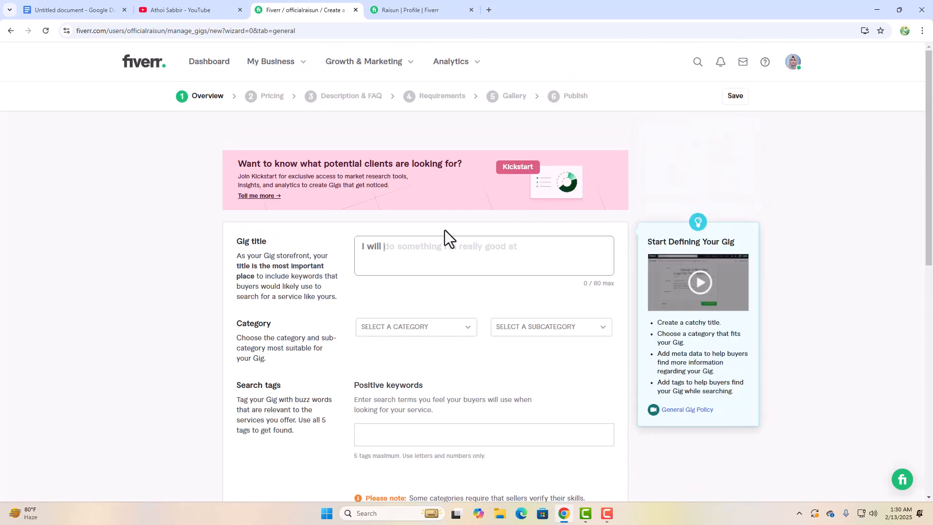
scroll(445, 230, "down", 3)
scroll(444, 229, "up", 3)
Step: Copy the title text "Create Eye Catching youtube thumbnail design in 1h" without "I will" from the Google Docs document
left_click(99, 10)
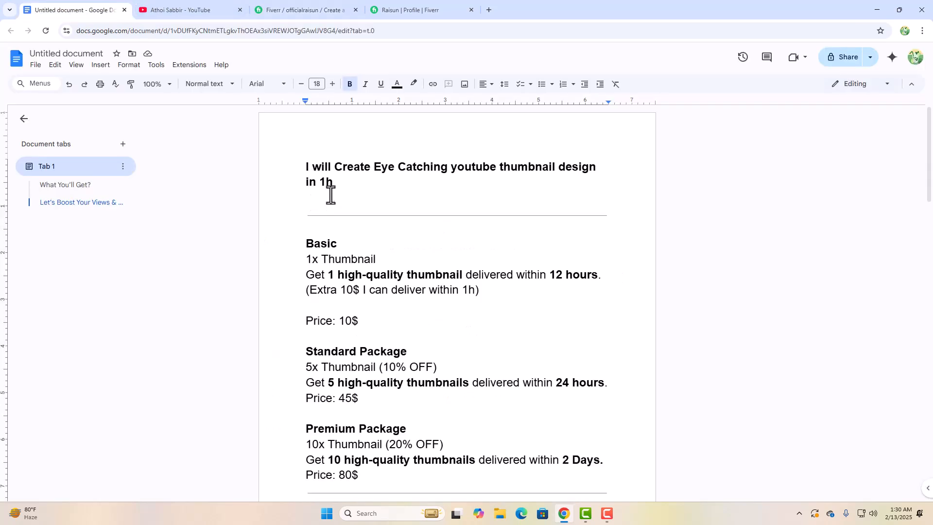
left_click_drag(297, 169, 350, 198)
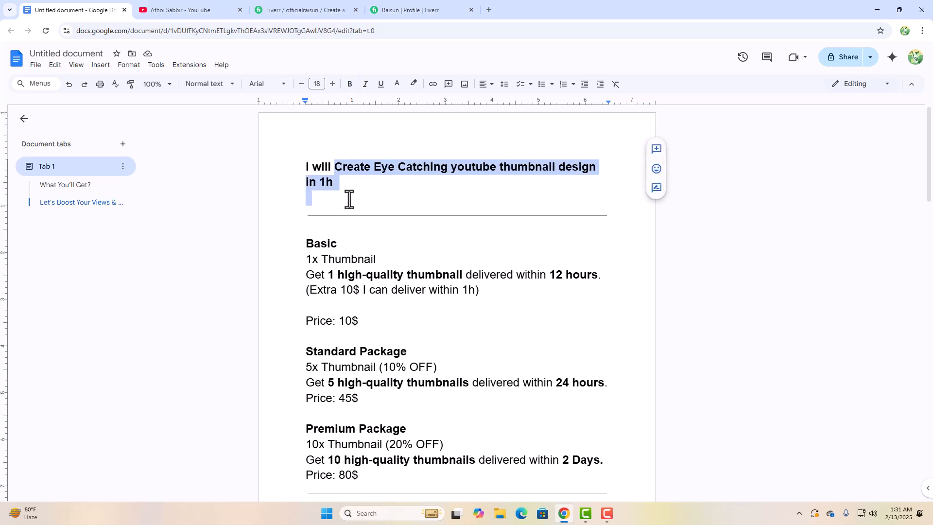
left_click(245, 10)
left_click(275, 11)
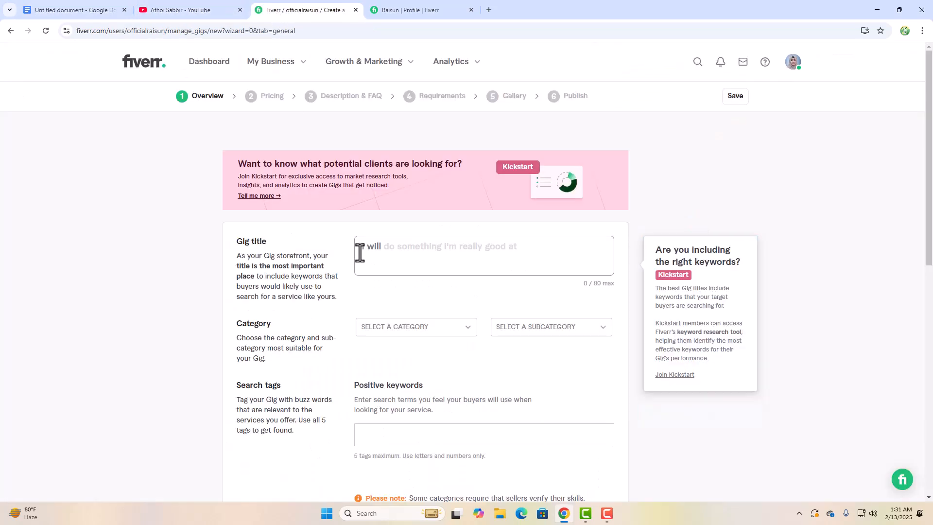
left_click(308, 236)
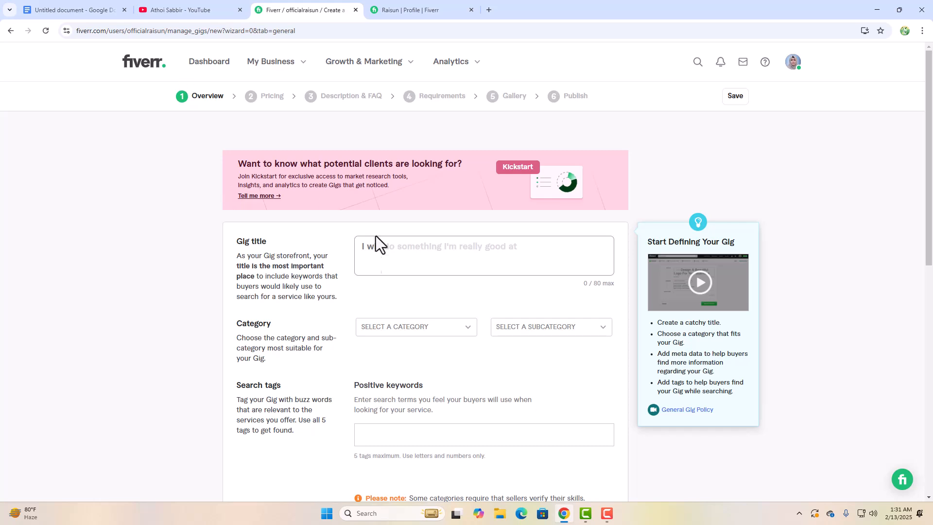
left_click(63, 10)
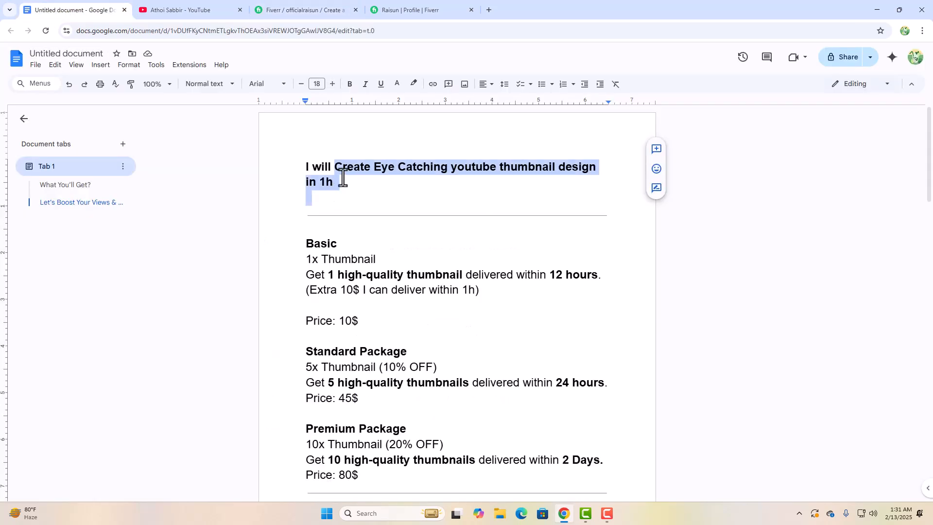
key("ctrl+c")
Step: Fill in the Fiverr gig title with "Create Eye Catching youtube thumbnail design in 1h" and remove the trailing blank lines
left_click(275, 10)
left_click(370, 266)
key("ctrl+v")
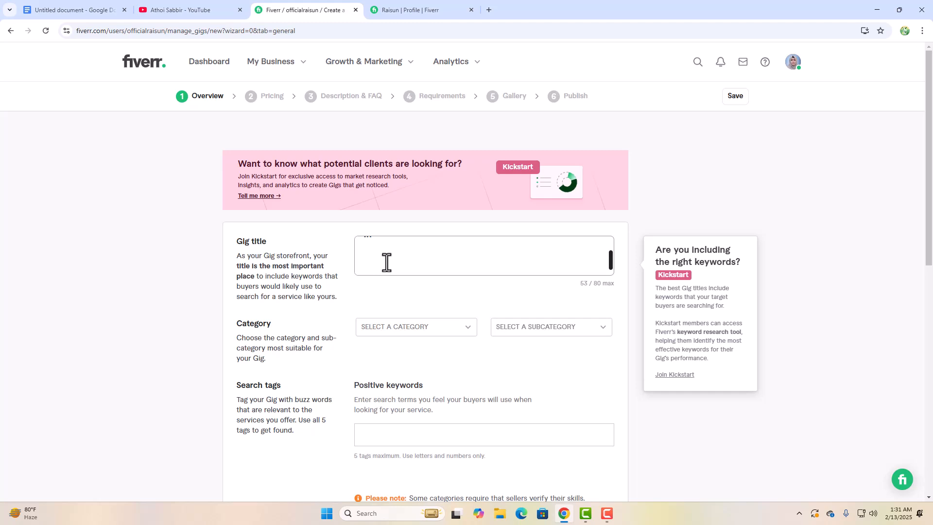
key("BackSpace")
key("BackSpace")
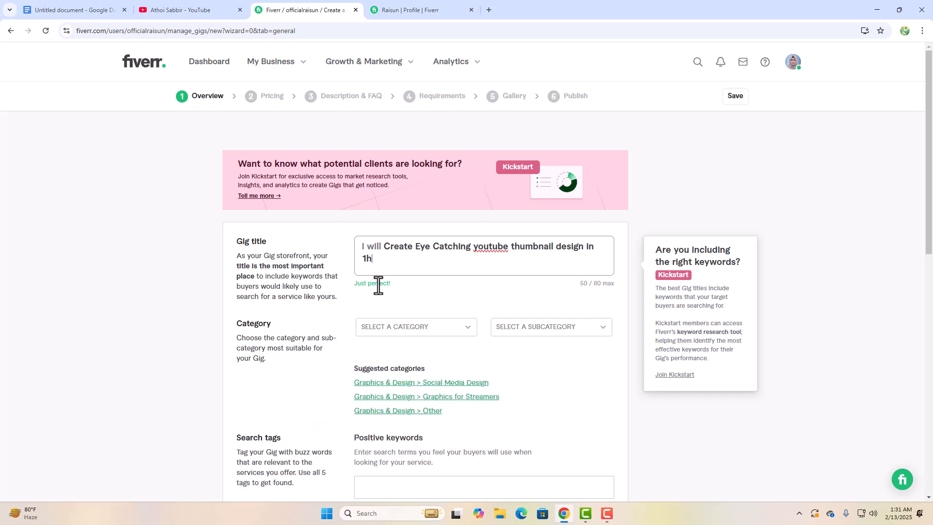
Step: Check the spelling suggestion for "youtube" in the gig title and review the suggested categories below it
right_click(486, 244)
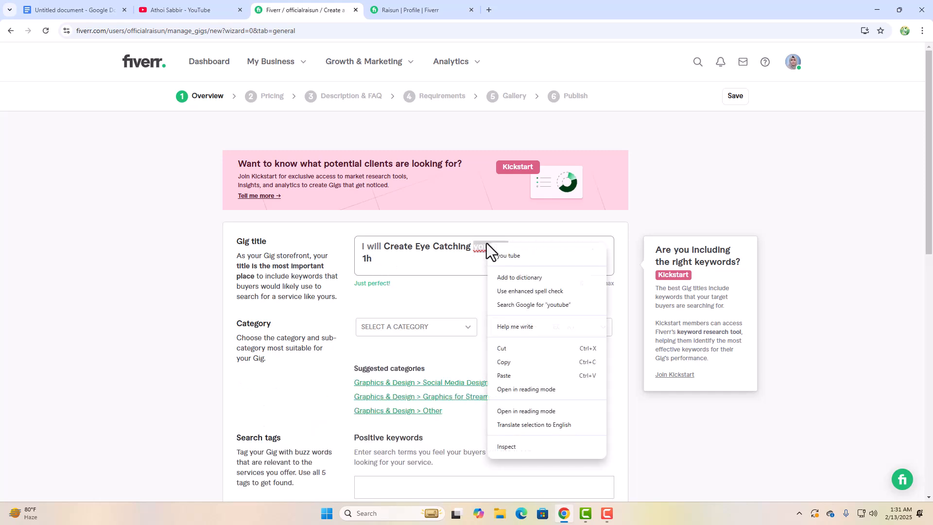
left_click(477, 247)
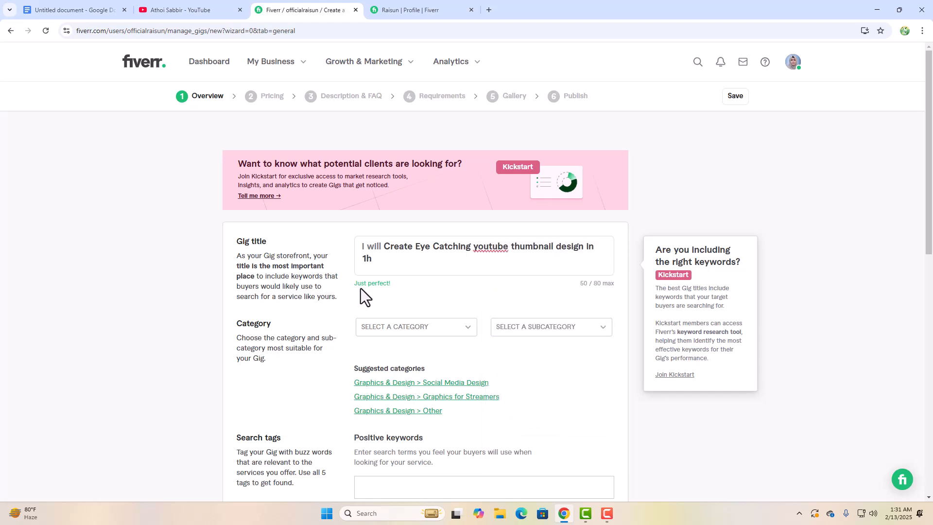
left_click(453, 300)
scroll(455, 301, "down", 1)
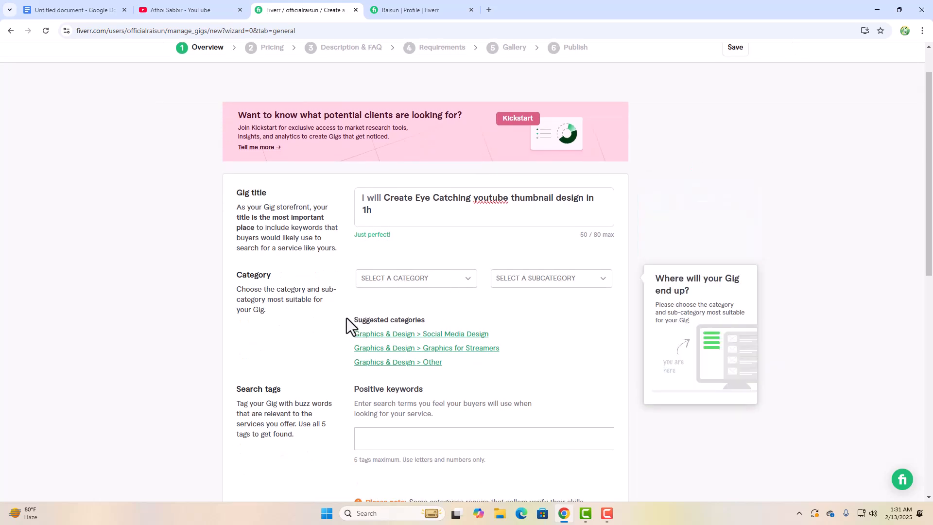
left_click_drag(352, 321, 409, 322)
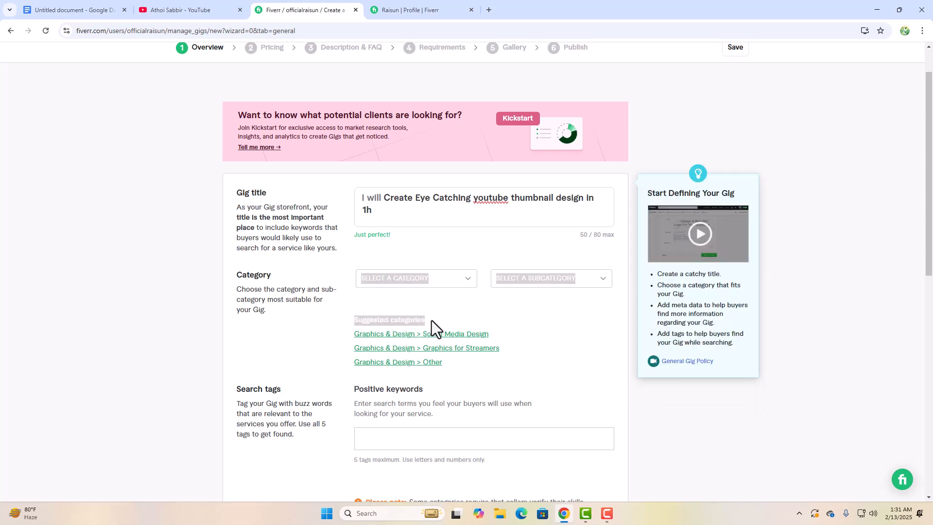
left_click(431, 320)
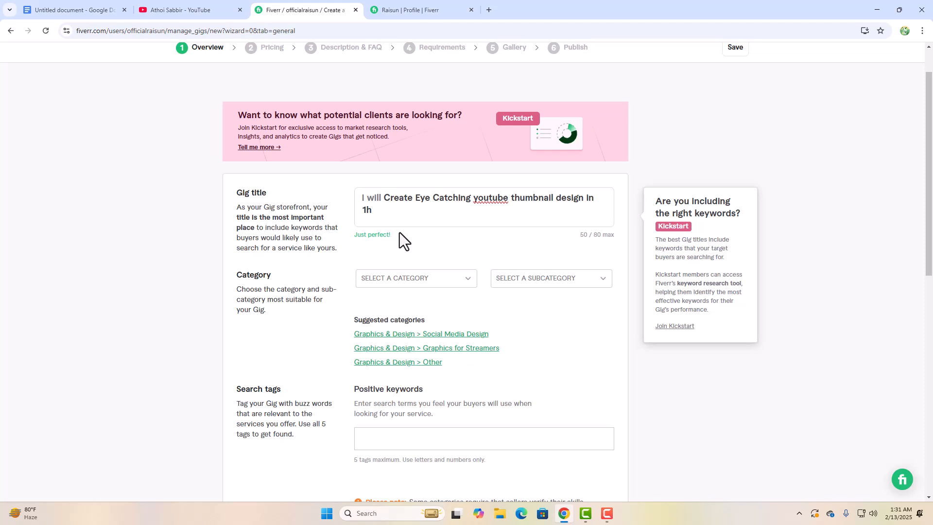
Step: Set the gig's category to Graphics & Design > Social Media Design and its service type to Thumbnails Design
left_click(465, 334)
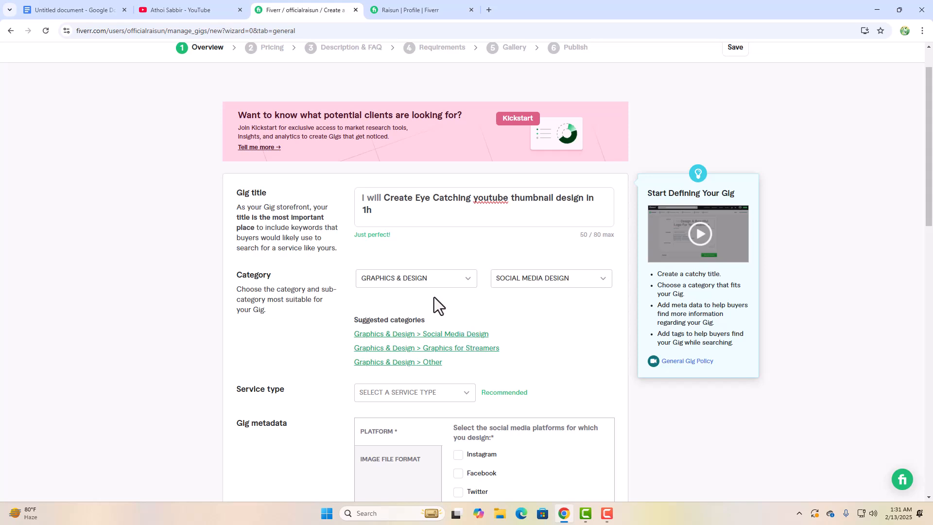
scroll(538, 275, "down", 2)
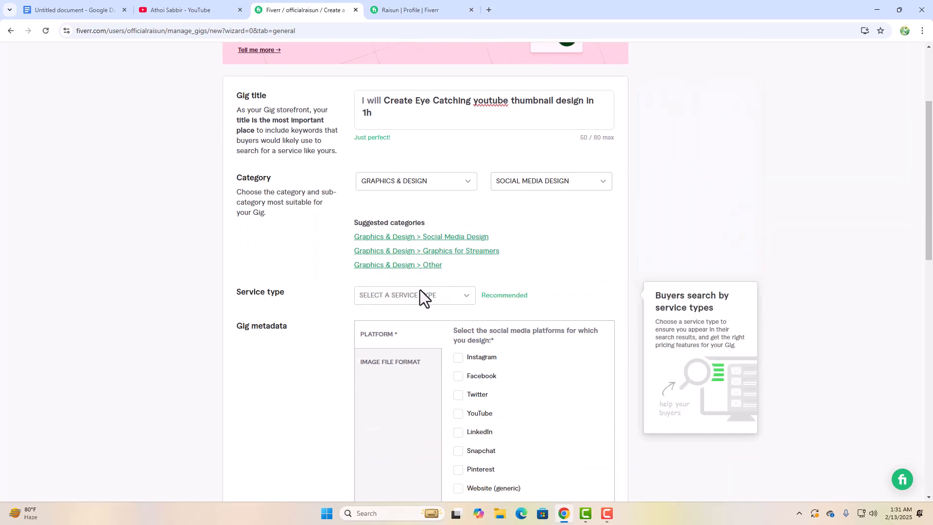
left_click(450, 297)
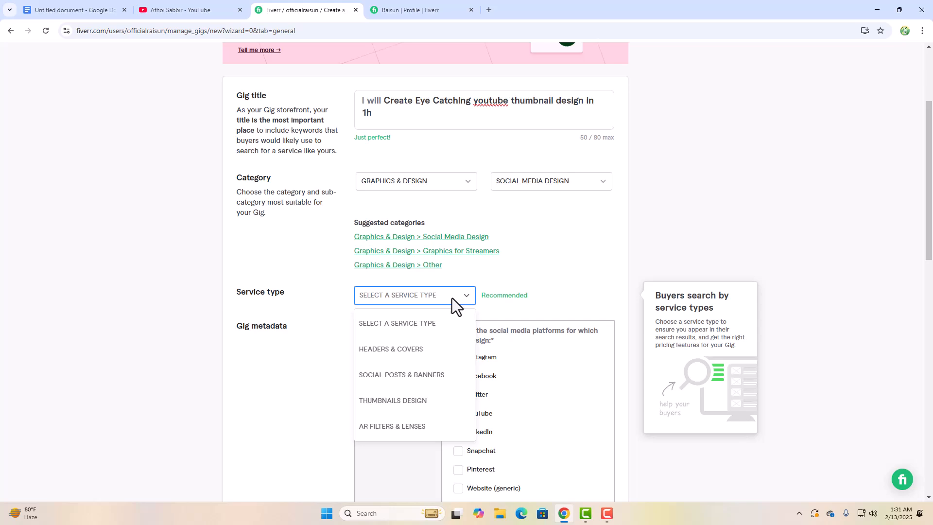
left_click(424, 402)
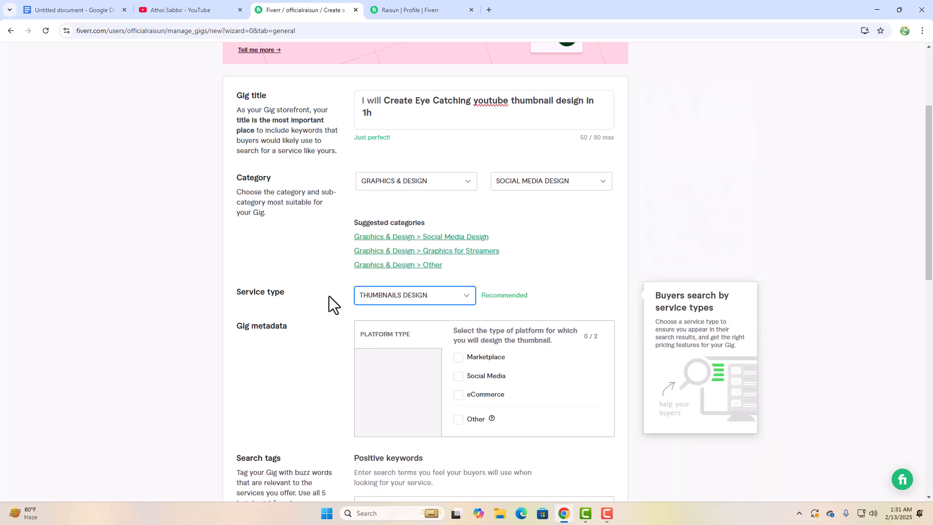
scroll(329, 296, "up", 3)
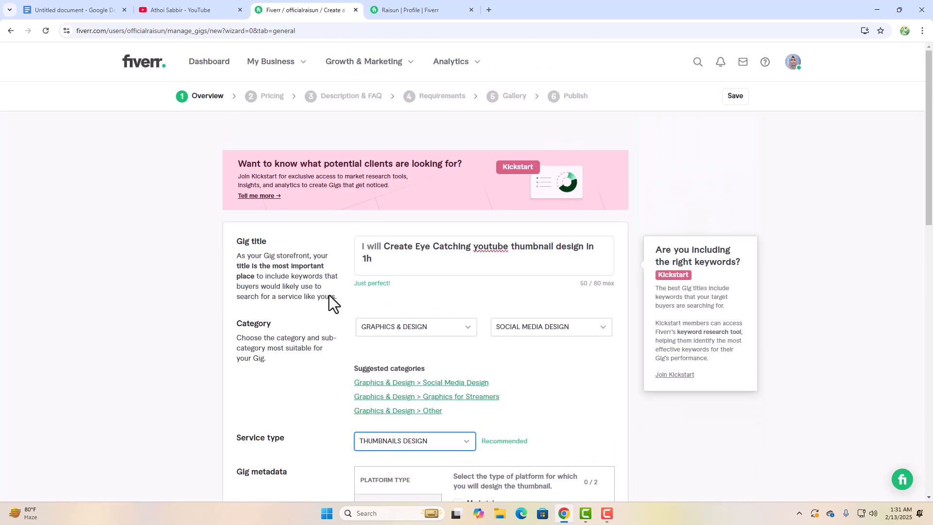
scroll(328, 297, "down", 3)
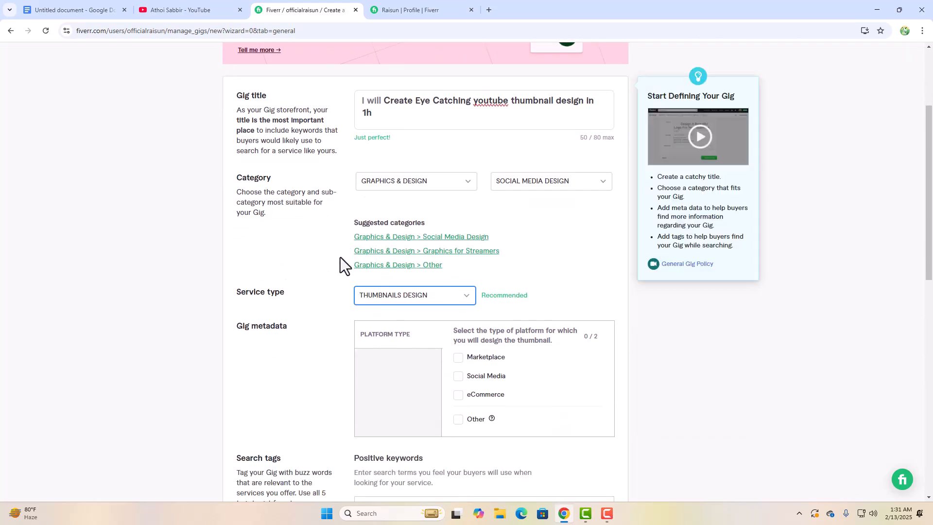
Step: Search Fiverr for "video editing" and open the $50 - $90 gig offering youtube video editing or any video editing
left_click(435, 10)
left_click(359, 59)
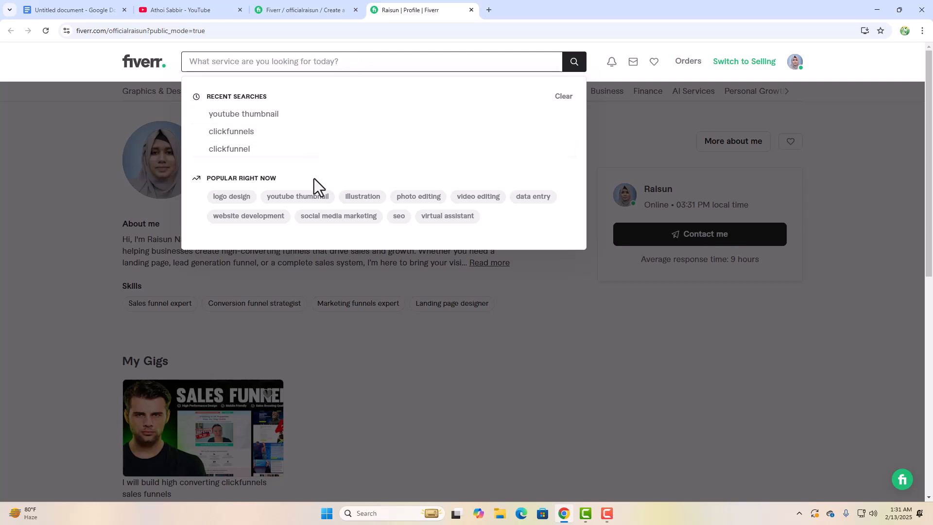
left_click(476, 199)
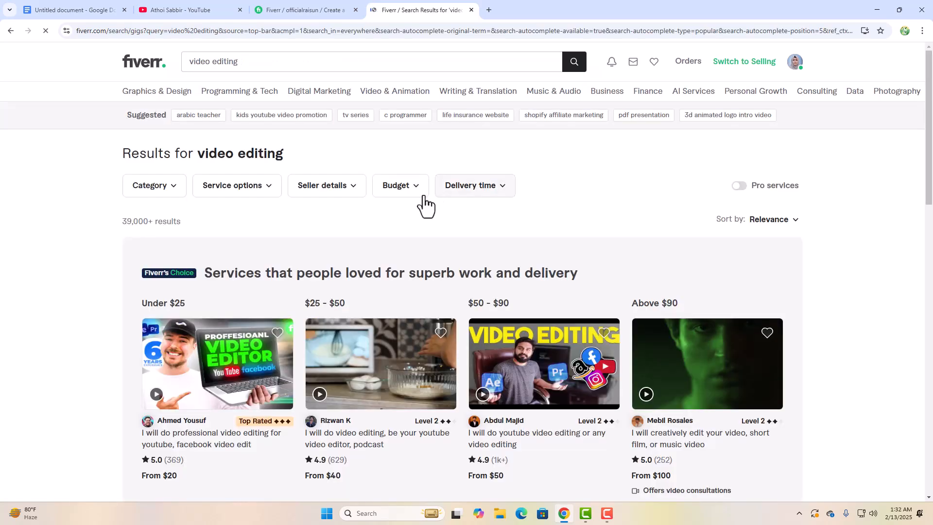
scroll(423, 203, "down", 3)
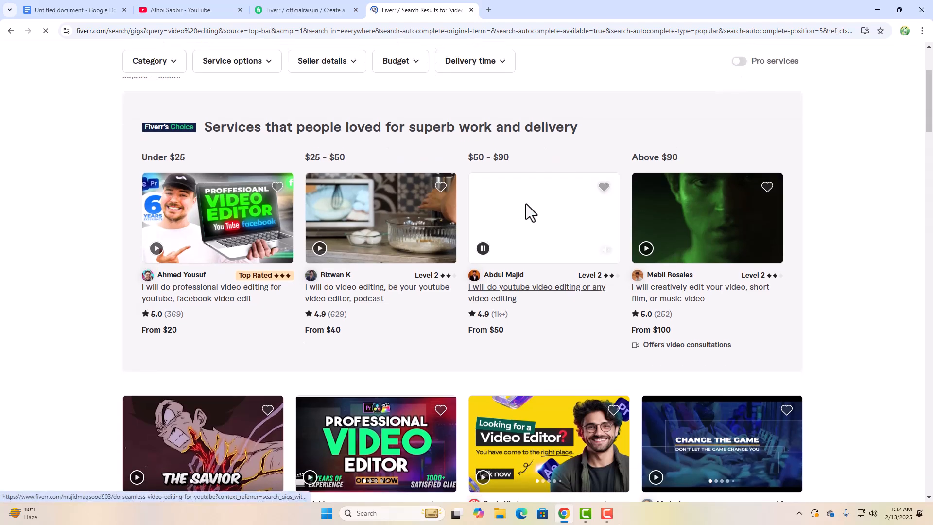
left_click(525, 203)
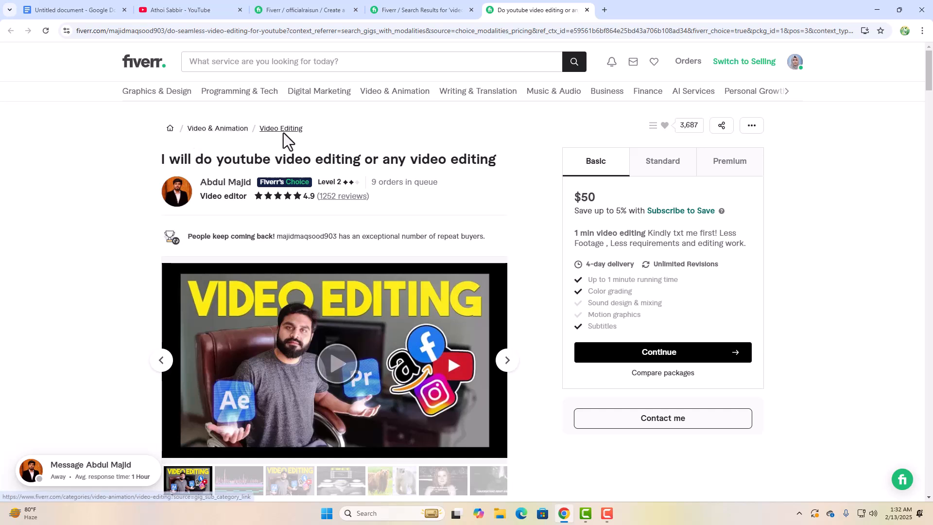
Step: Examine the opened video editing gig, comparing the category path above its title with the Type entry below its description
scroll(283, 136, "down", 20)
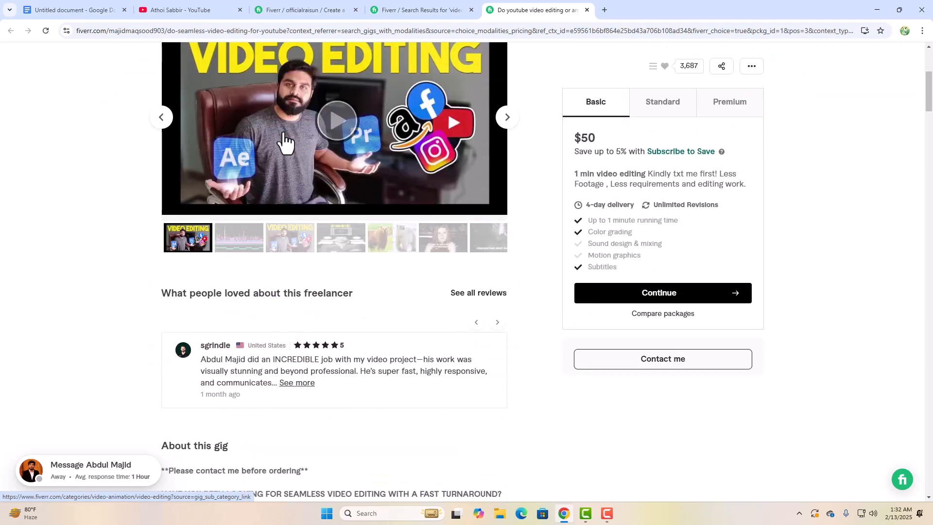
scroll(285, 141, "down", 5)
scroll(285, 141, "up", 3)
scroll(292, 140, "down", 5)
scroll(310, 137, "up", 4)
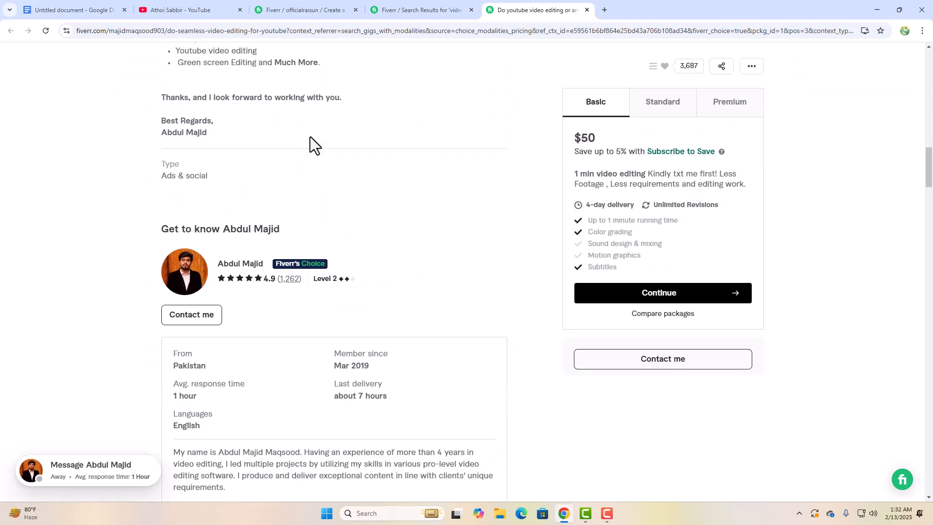
scroll(300, 151, "up", 2)
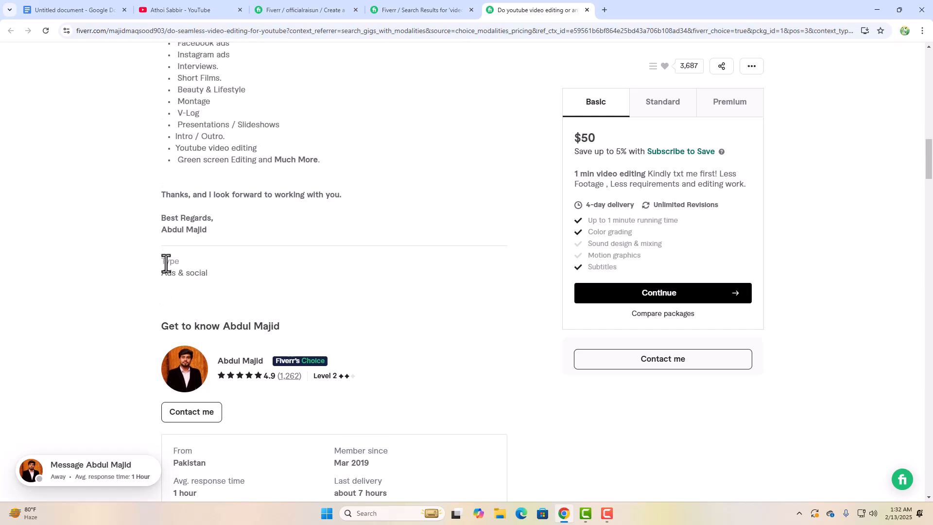
scroll(212, 254, "up", 20)
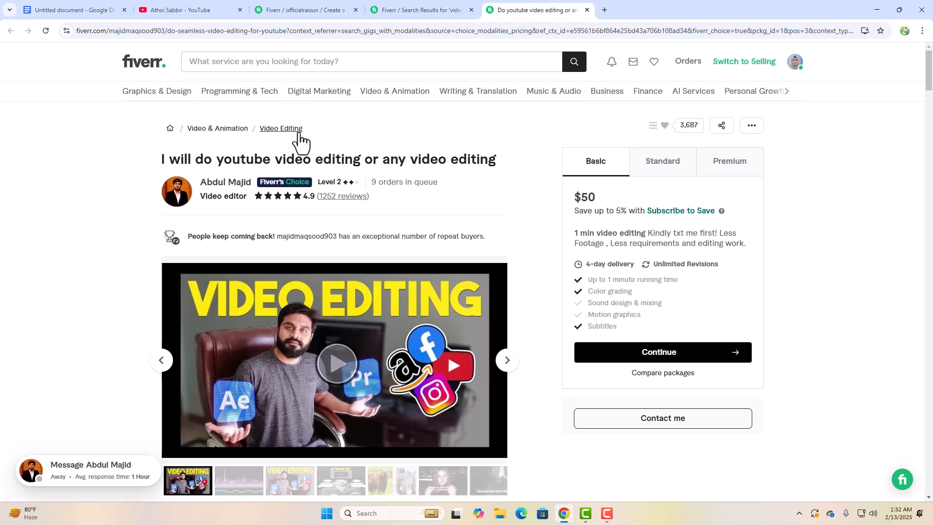
scroll(316, 140, "down", 20)
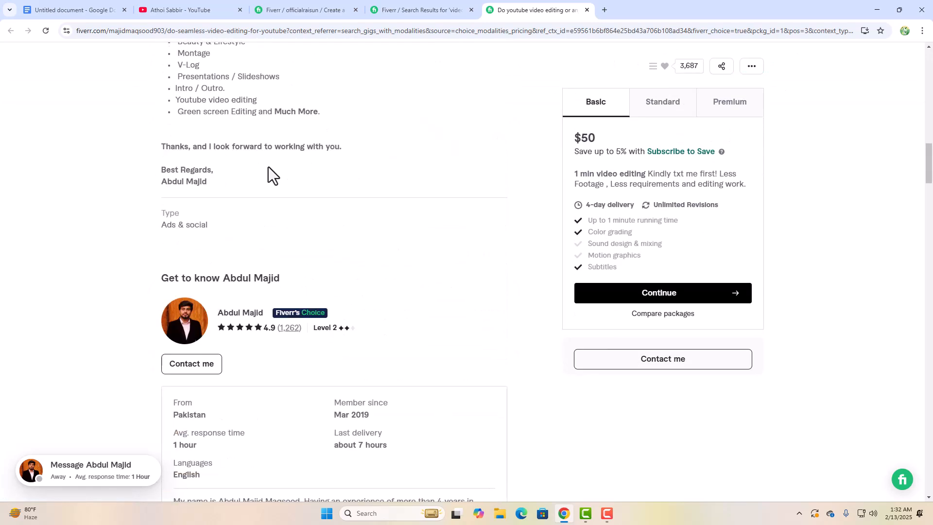
triple_click(172, 226)
left_click(210, 241)
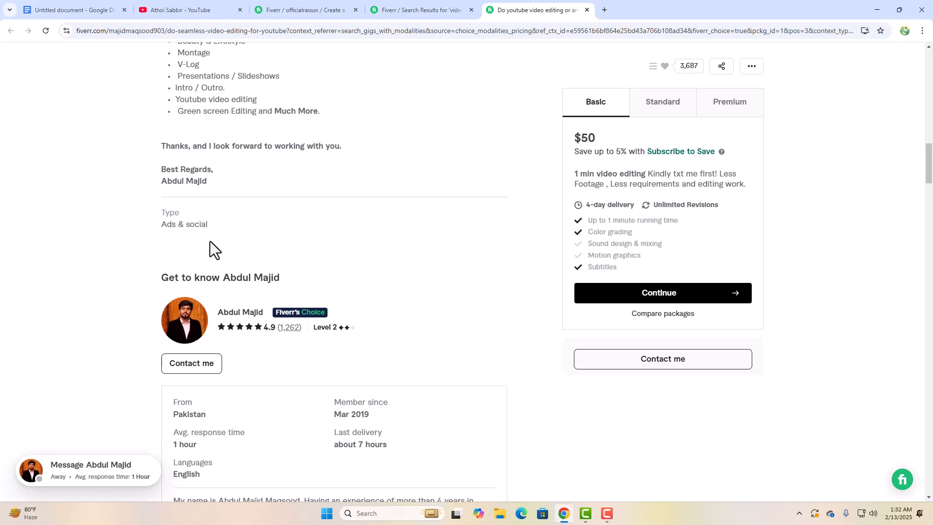
scroll(209, 228, "up", 20)
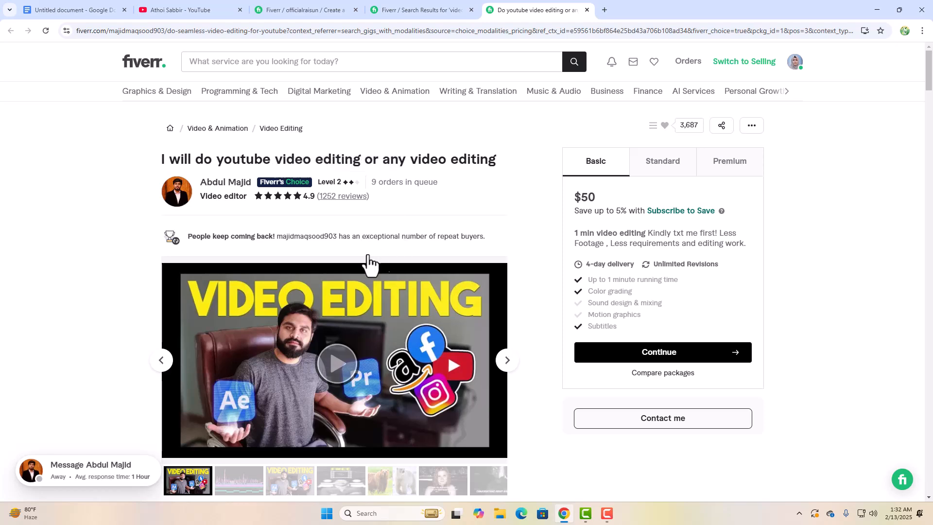
Step: Return to the new gig's Overview form and select Social Media and Marketplace as the platform types in the gig metadata
left_click(443, 7)
left_click(316, 8)
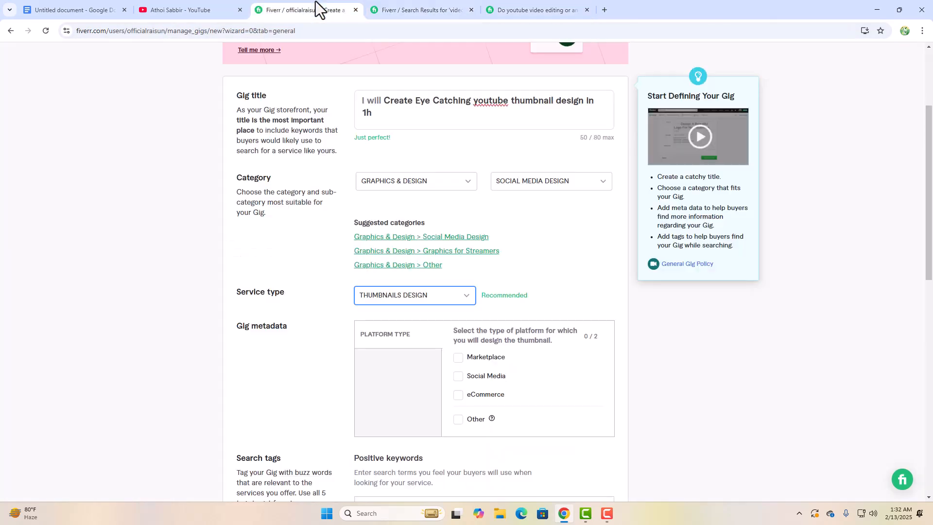
left_click(180, 220)
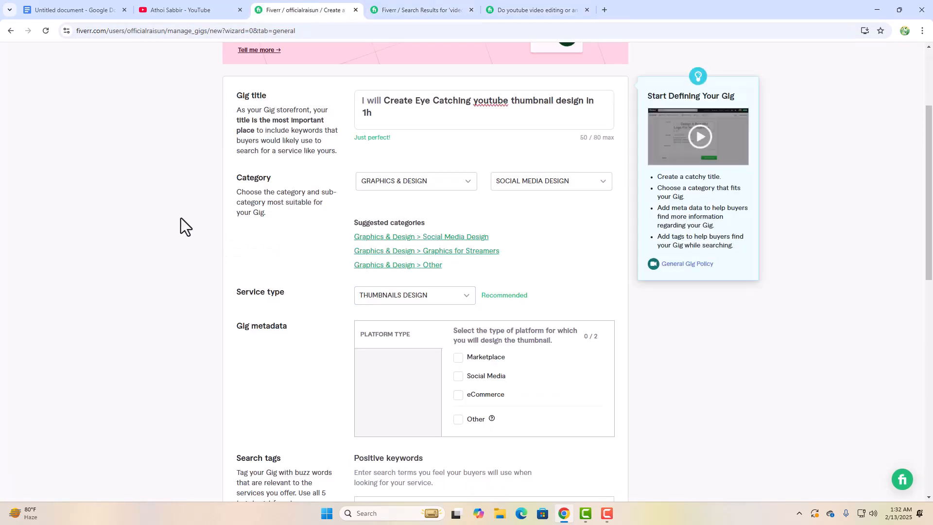
mouse_move(376, 187)
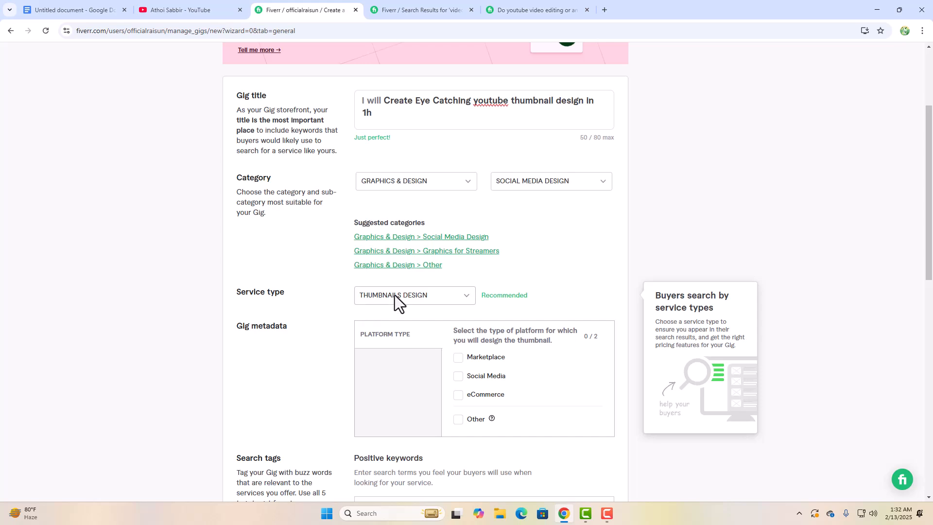
scroll(284, 238, "down", 2)
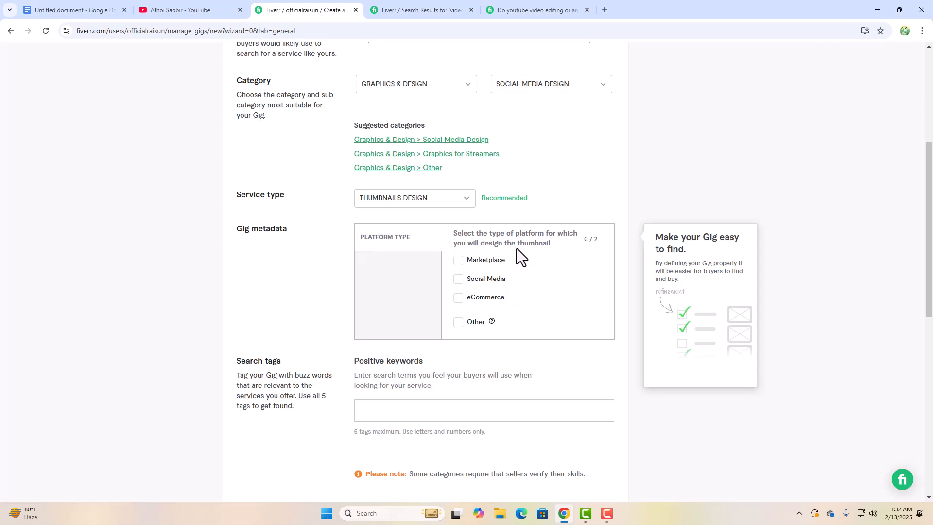
left_click(461, 280)
left_click(458, 261)
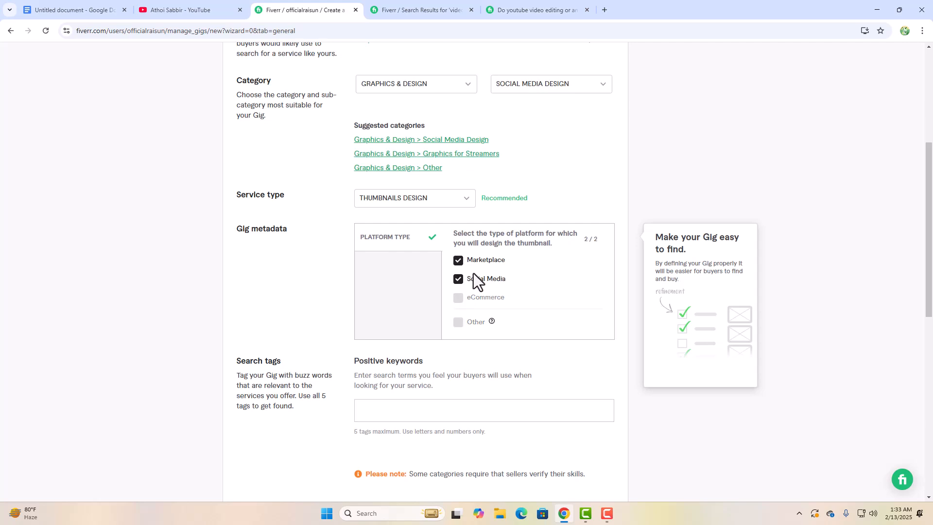
Step: Review the Overview form's gig title, category, service type and selected platform types down to the search tags section
scroll(490, 263, "up", 4)
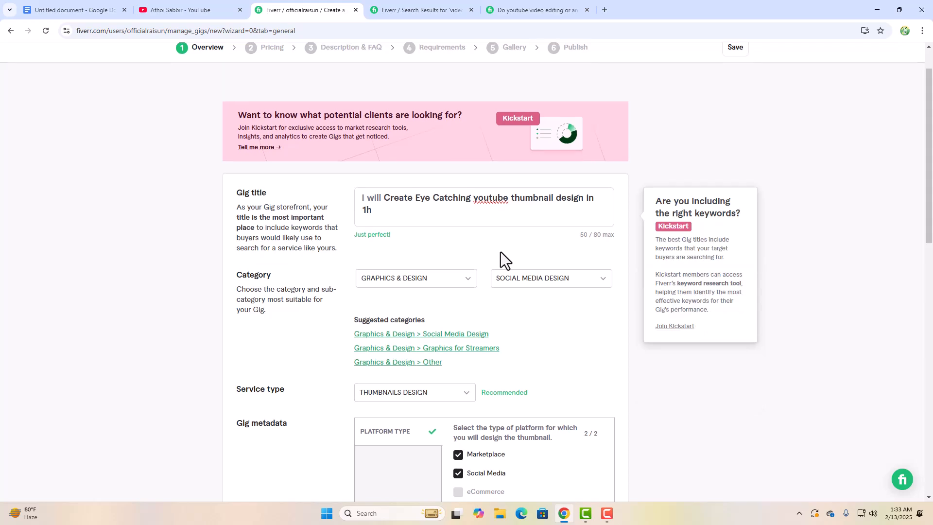
scroll(503, 252, "down", 6)
scroll(505, 253, "up", 4)
scroll(505, 253, "down", 5)
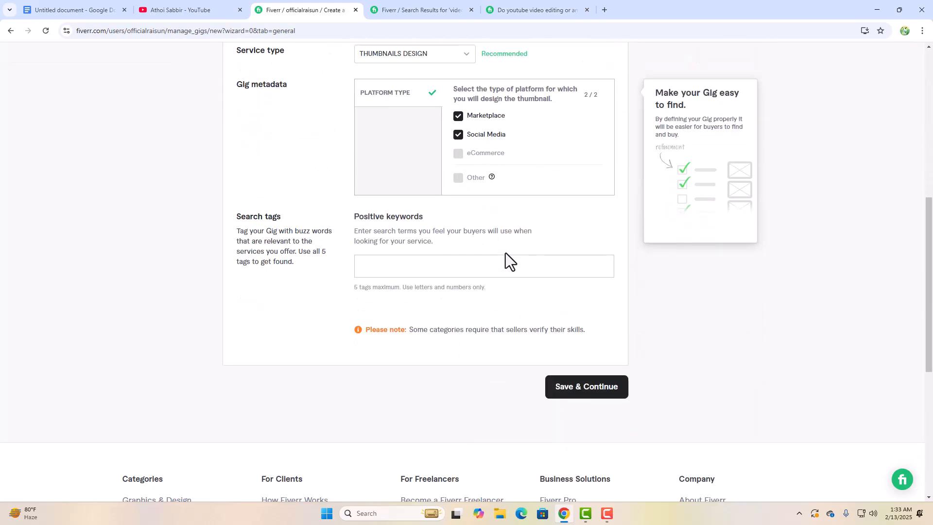
scroll(505, 253, "up", 4)
scroll(505, 254, "down", 5)
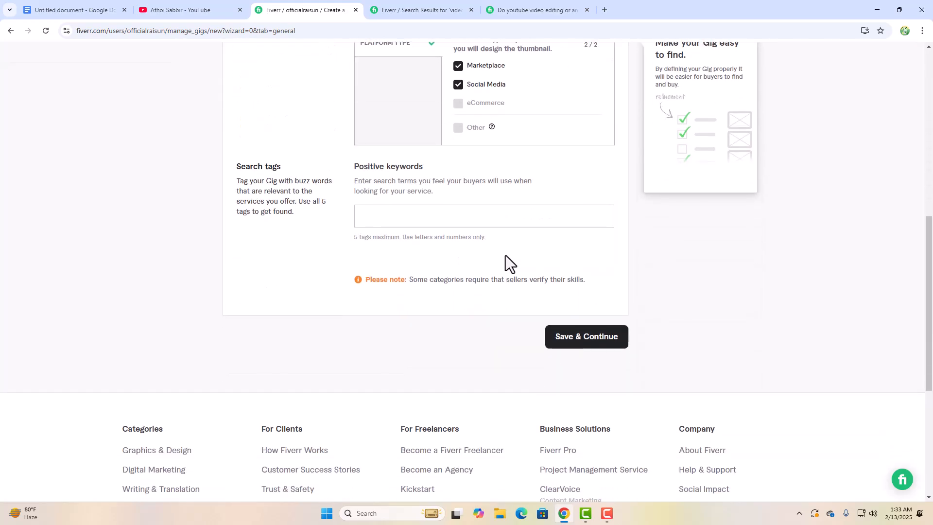
scroll(505, 261, "up", 4)
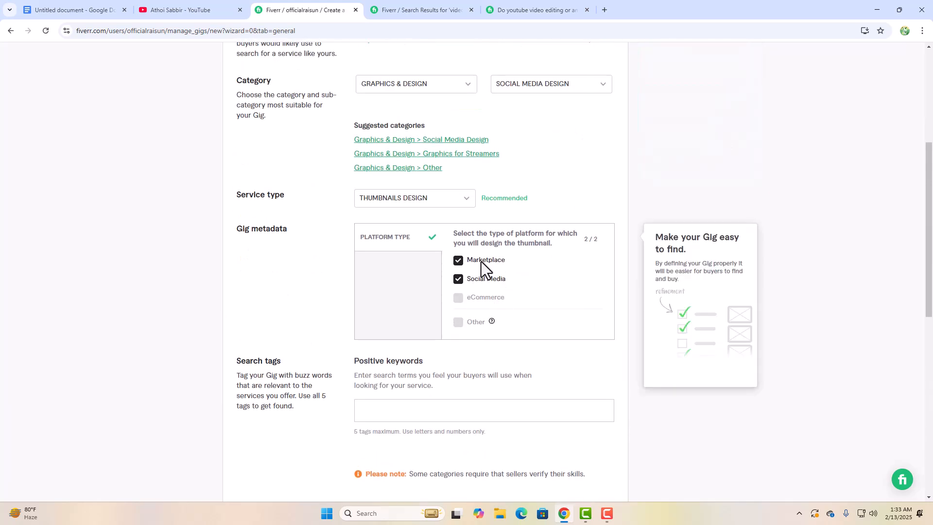
scroll(483, 266, "up", 3)
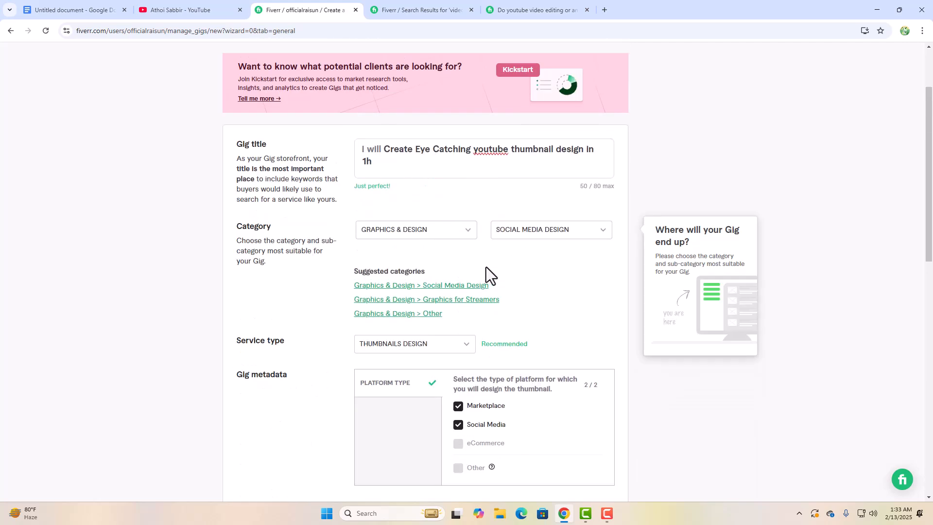
scroll(486, 267, "down", 5)
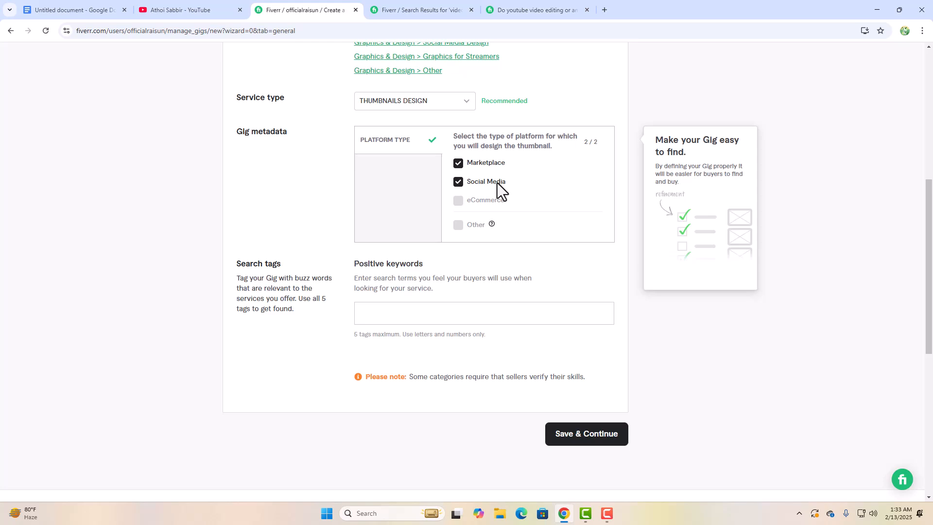
scroll(497, 183, "up", 2)
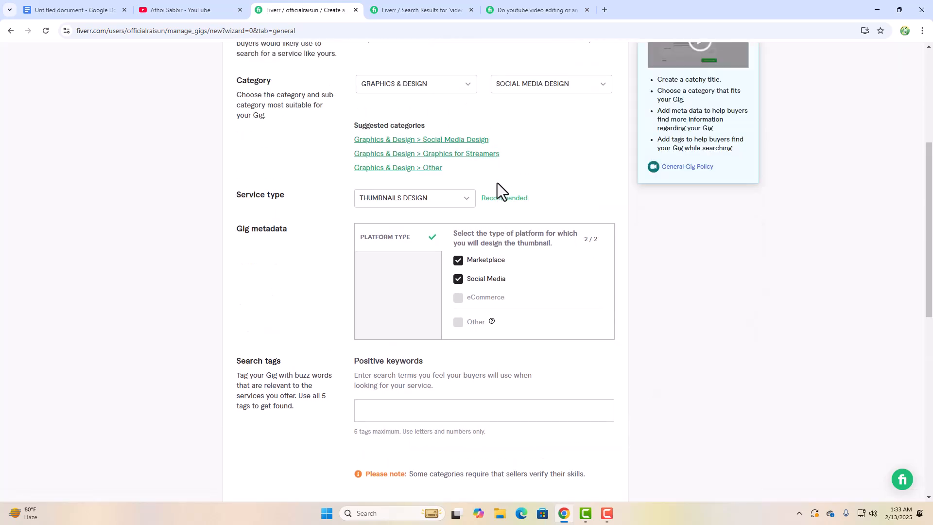
Step: Go to the positive keywords field under the search tags and recheck the gig title and category entered above it
scroll(497, 183, "down", 3)
left_click(459, 267)
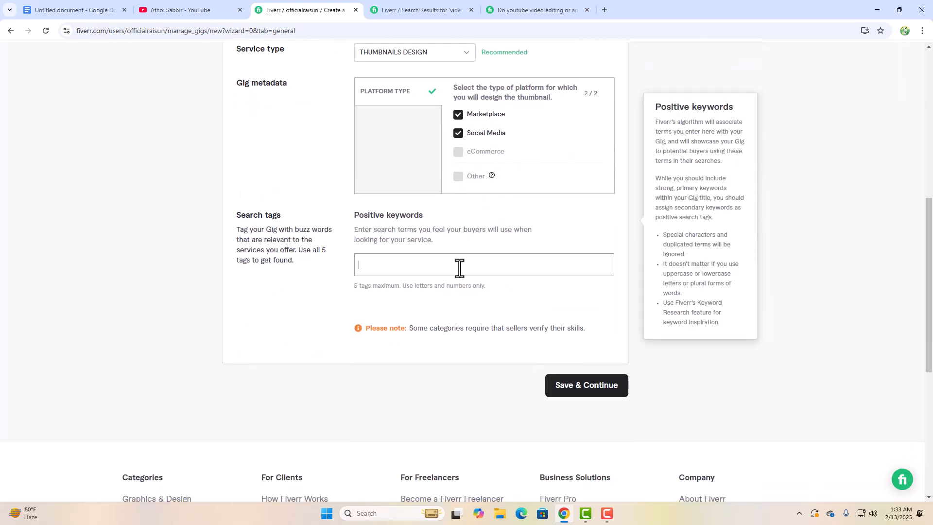
scroll(470, 258, "up", 4)
scroll(473, 257, "down", 5)
scroll(473, 258, "up", 8)
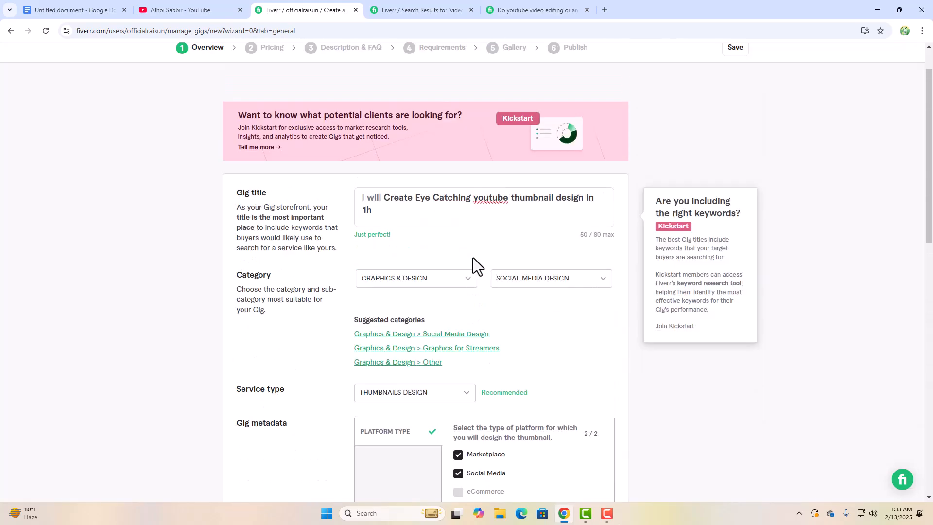
scroll(473, 258, "up", 1)
scroll(473, 258, "down", 5)
scroll(477, 257, "up", 6)
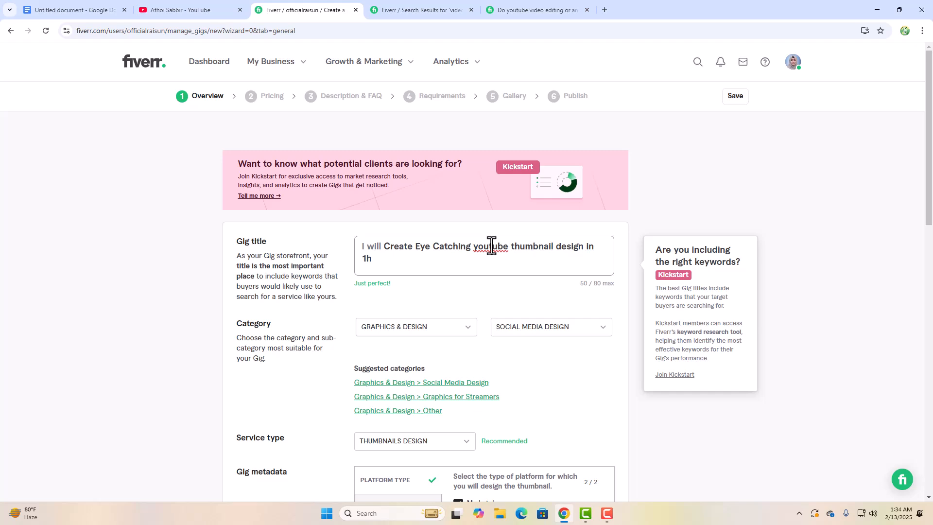
left_click(453, 1)
left_click(316, 8)
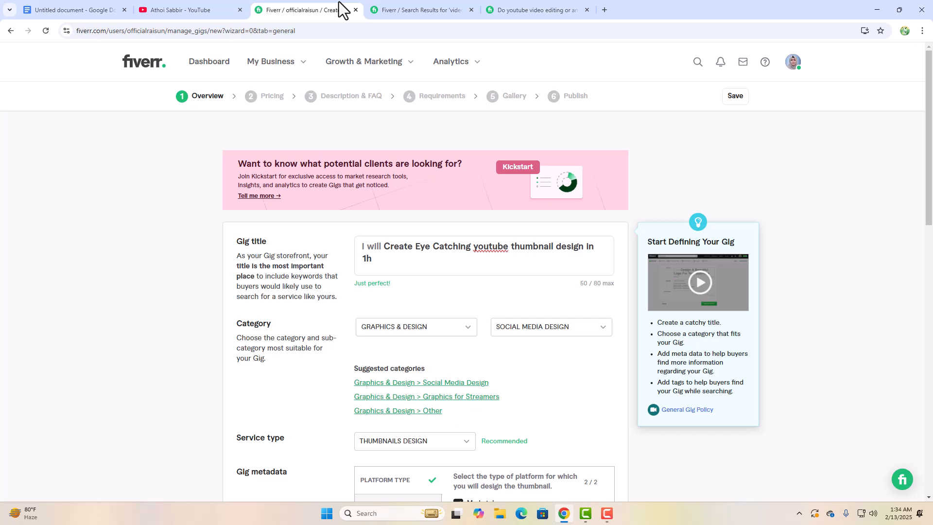
scroll(334, 236, "down", 2)
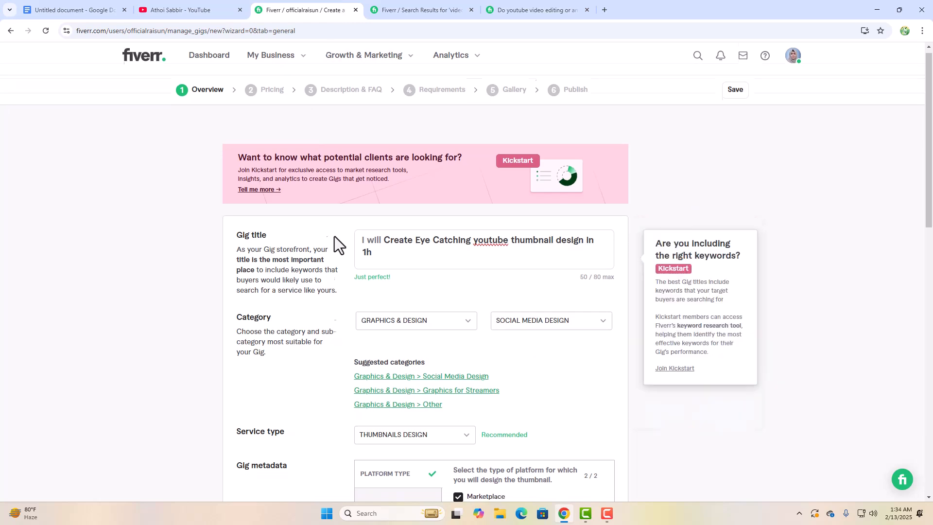
scroll(334, 236, "up", 2)
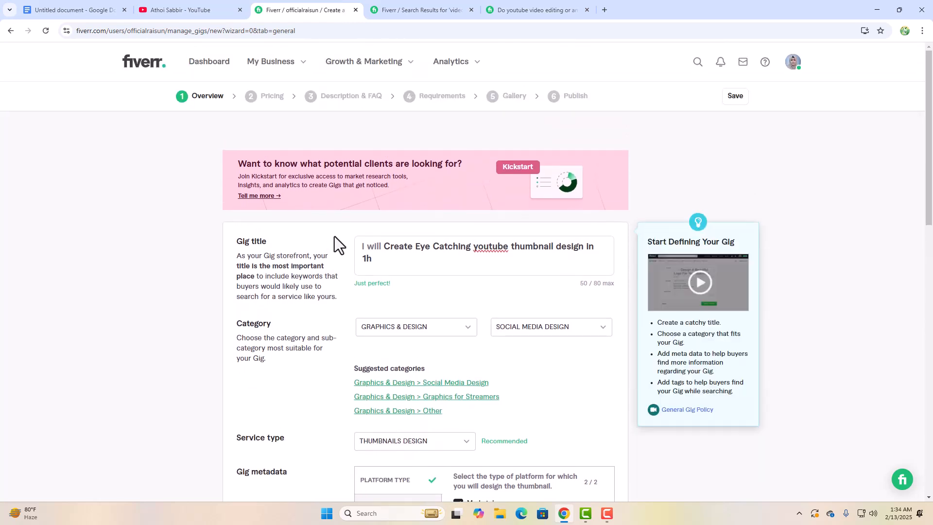
Step: Copy "youtube" from the gig title and add it as the first positive keyword in the search tags
scroll(334, 236, "down", 3)
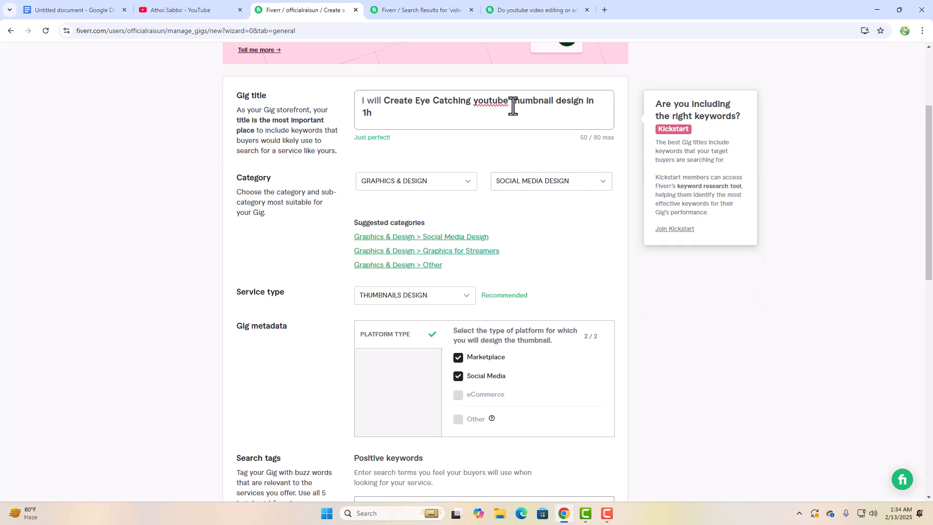
double_click(489, 102)
key("ctrl+c")
scroll(490, 102, "down", 4)
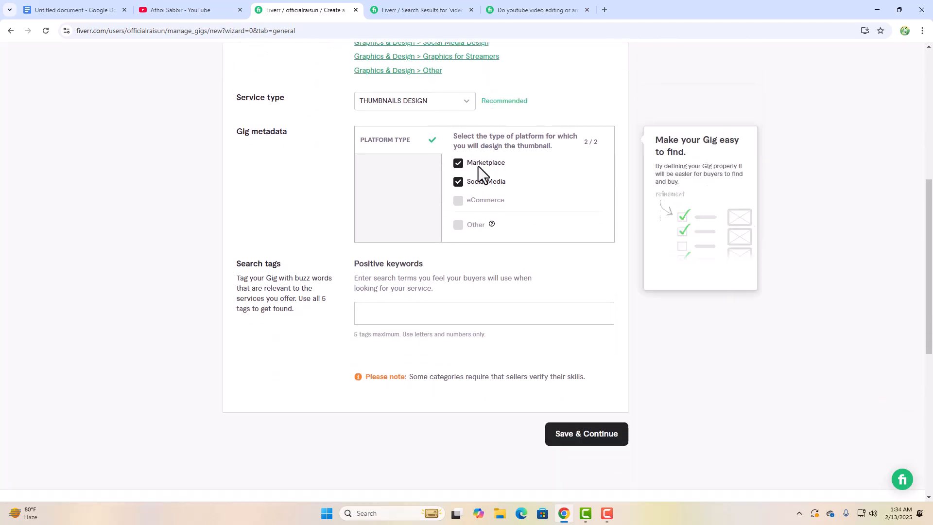
left_click(423, 310)
key("ctrl+v")
key("BackSpace")
key("Return")
Step: Add "thumbnail" and "thumbnail design" as further positive keywords, checking the wording against the gig title
type("thumbnai")
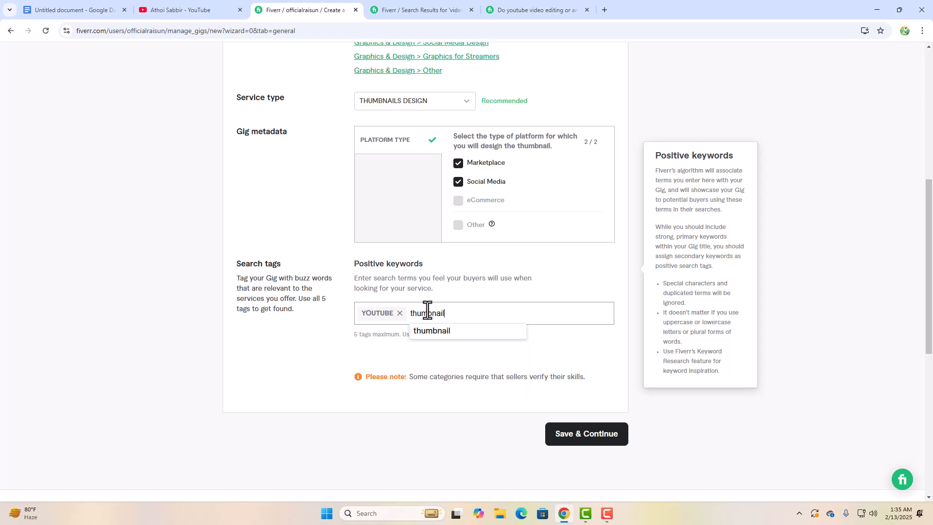
type("l")
key("Return")
scroll(543, 220, "up", 7)
left_click(486, 246)
scroll(532, 248, "down", 6)
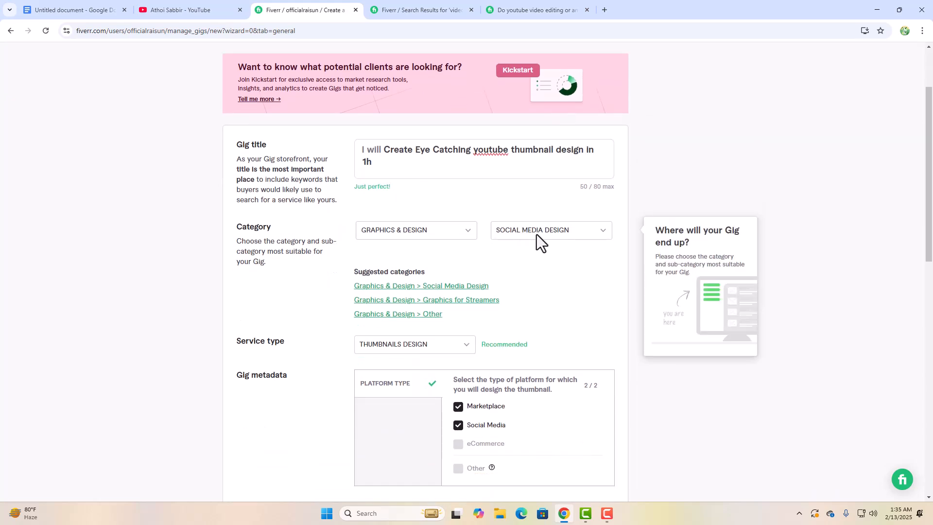
type("th")
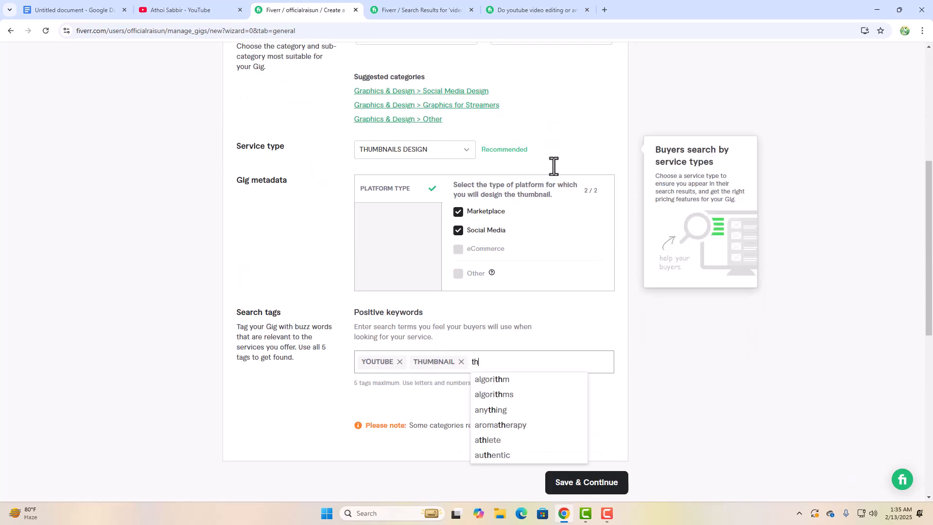
type("umbnail design")
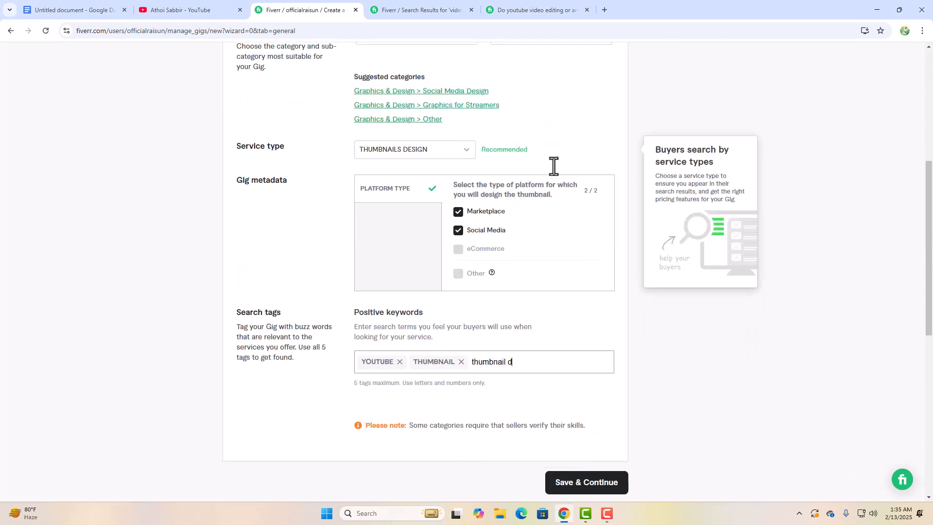
key("Return")
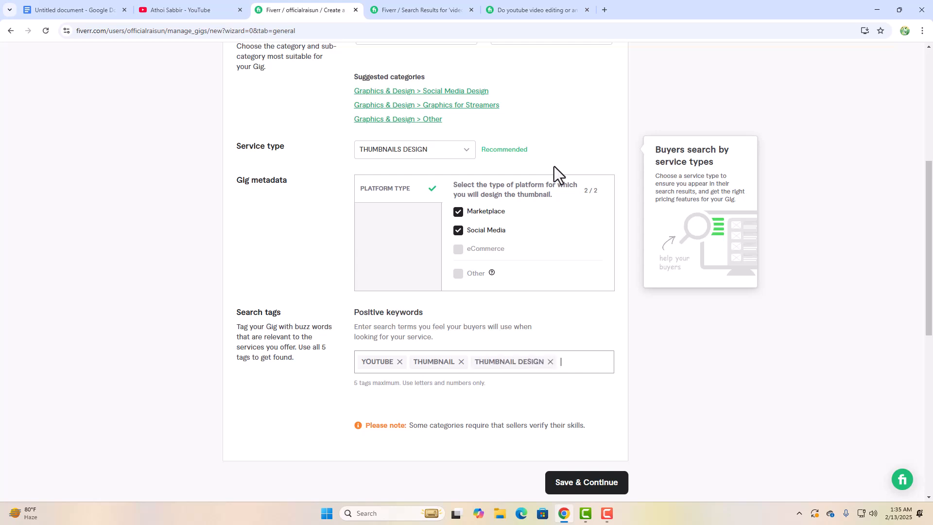
Step: Switch to Google Docs, open its home page in a new tab and open the recent document headed "Thumbnail Design"
scroll(579, 155, "up", 6)
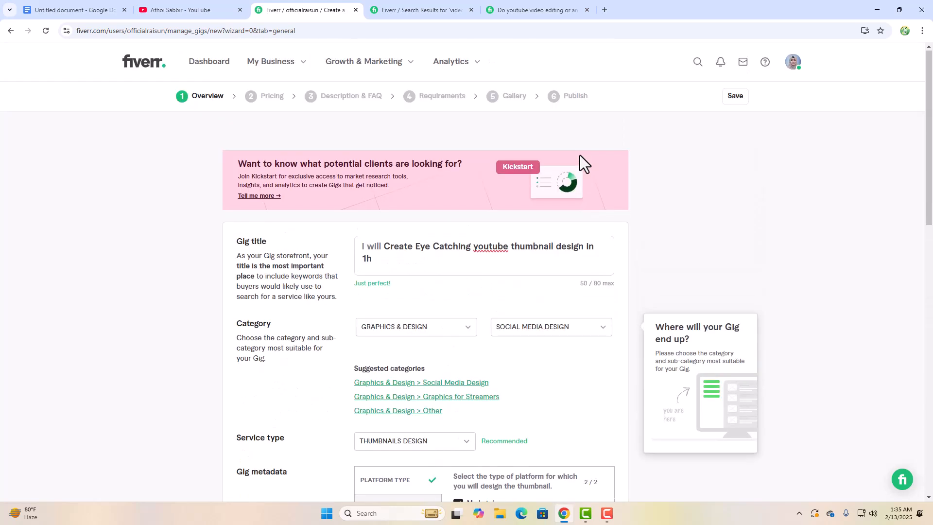
scroll(442, 238, "down", 5)
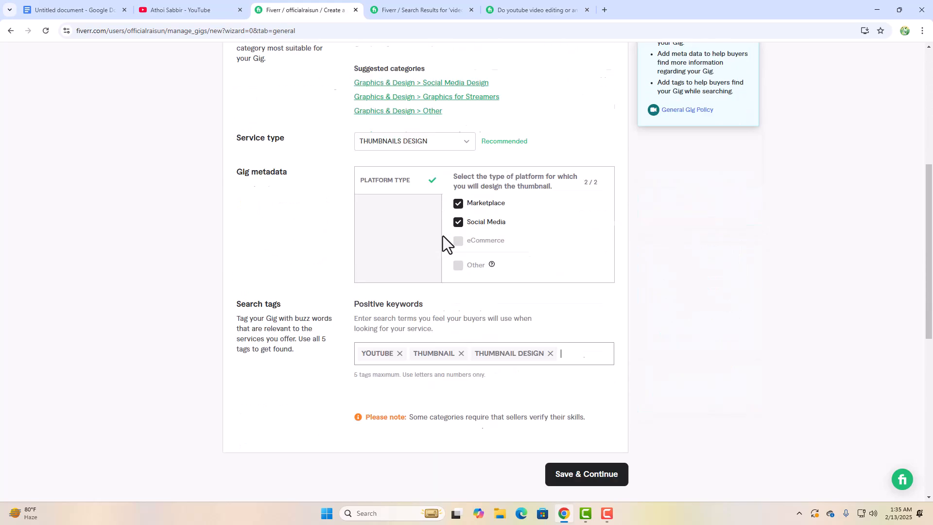
scroll(442, 235, "down", 4)
left_click(110, 8)
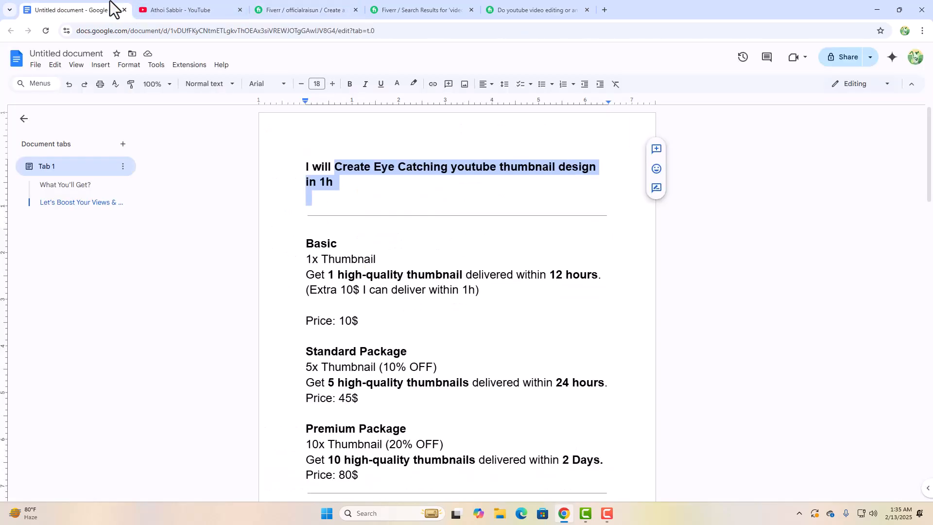
scroll(295, 193, "down", 5)
scroll(156, 145, "up", 5)
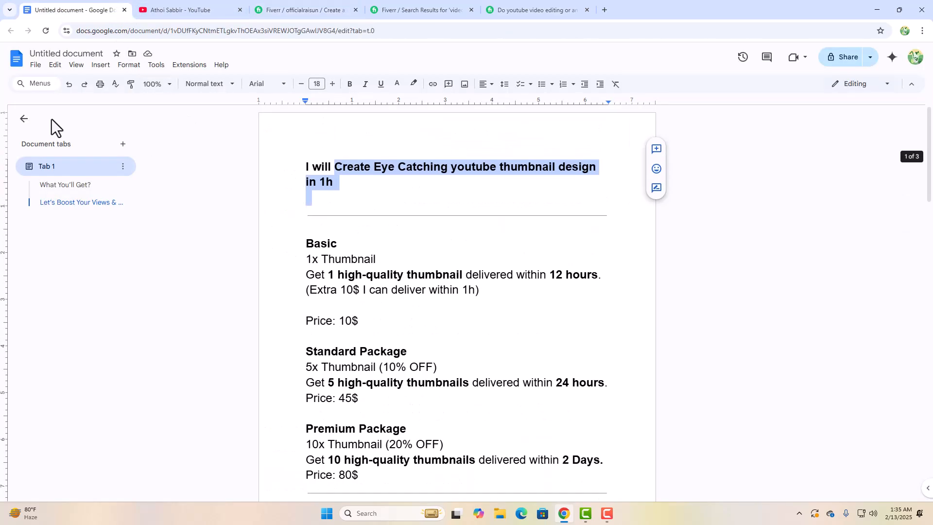
left_click(24, 121)
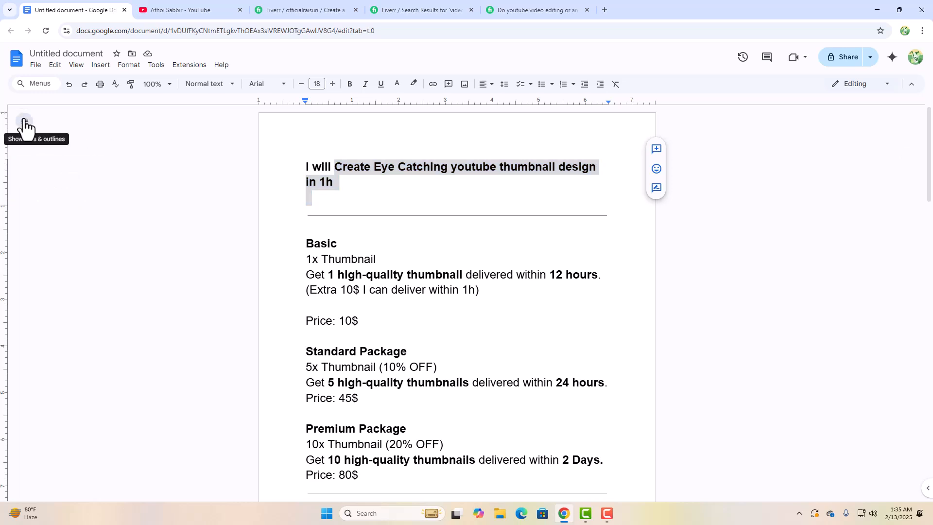
middle_click(11, 62)
left_click(209, 7)
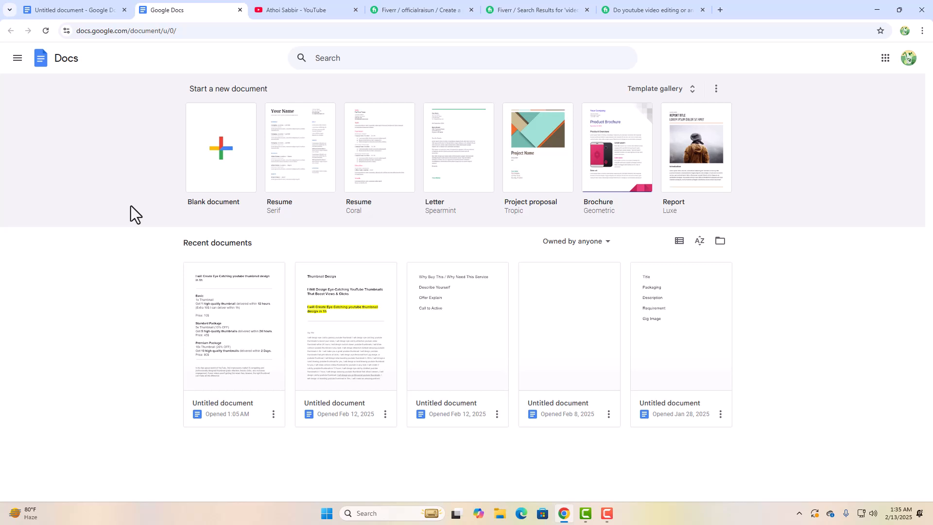
left_click(367, 327)
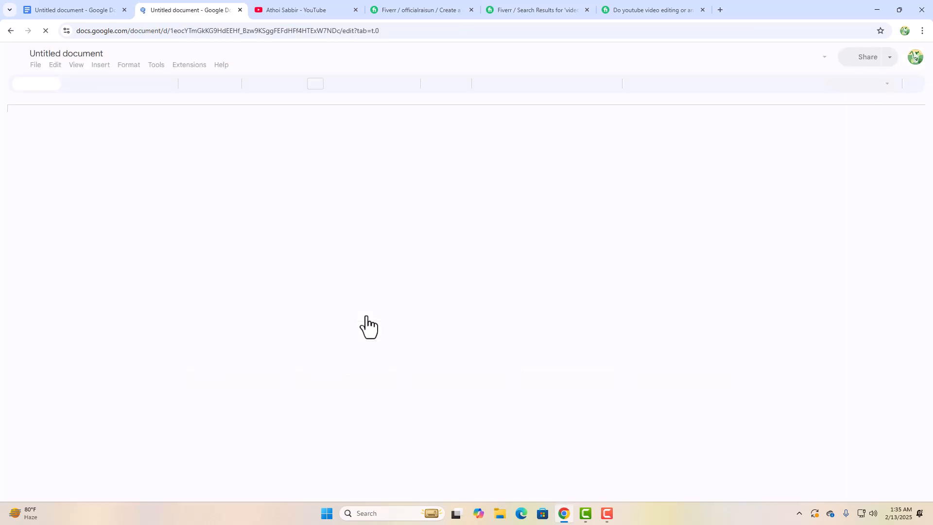
Step: Go to the Fiverr keyword list in the document, read its first entries and highlight "gaming thumbnail"
scroll(366, 316, "down", 15)
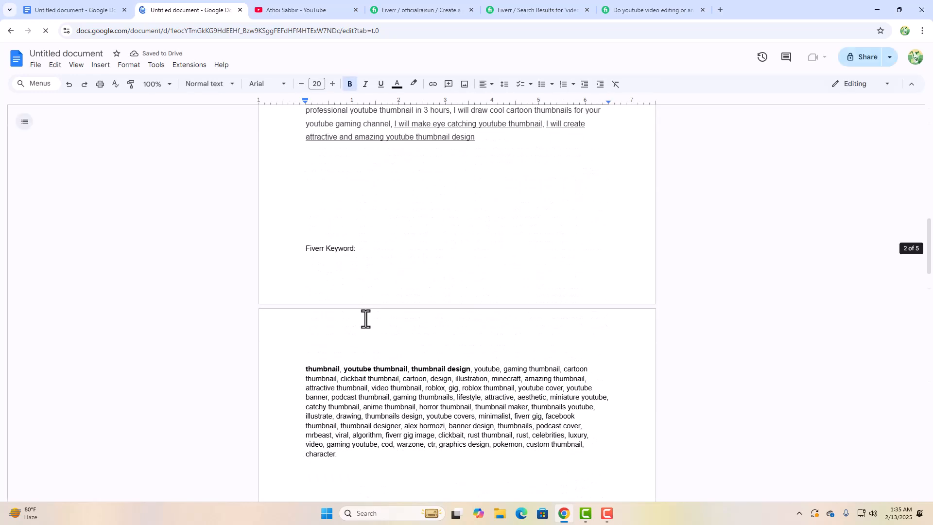
scroll(366, 316, "down", 3)
double_click(311, 225)
left_click(378, 218)
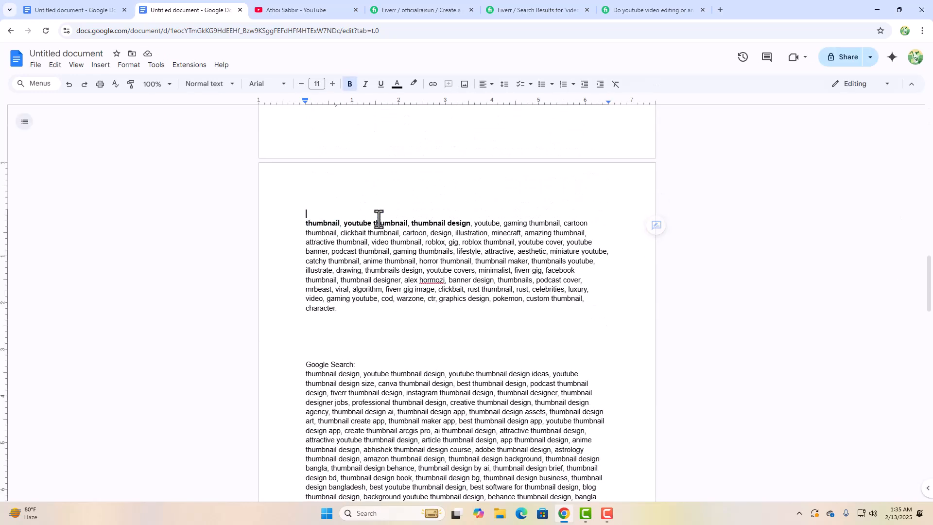
left_click(442, 223)
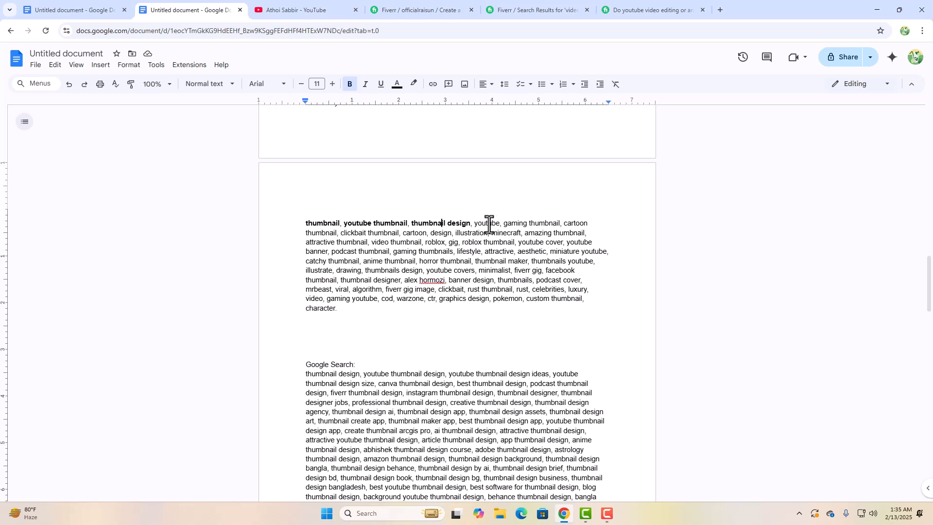
left_click_drag(503, 224, 560, 228)
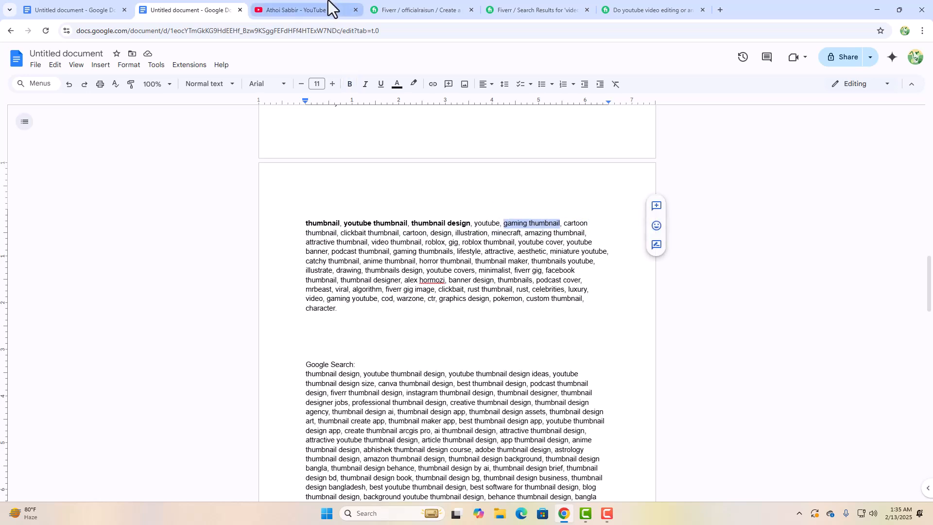
Step: Return to the Fiverr gig's Overview form and add "gaming" as a positive keyword
left_click(604, 11)
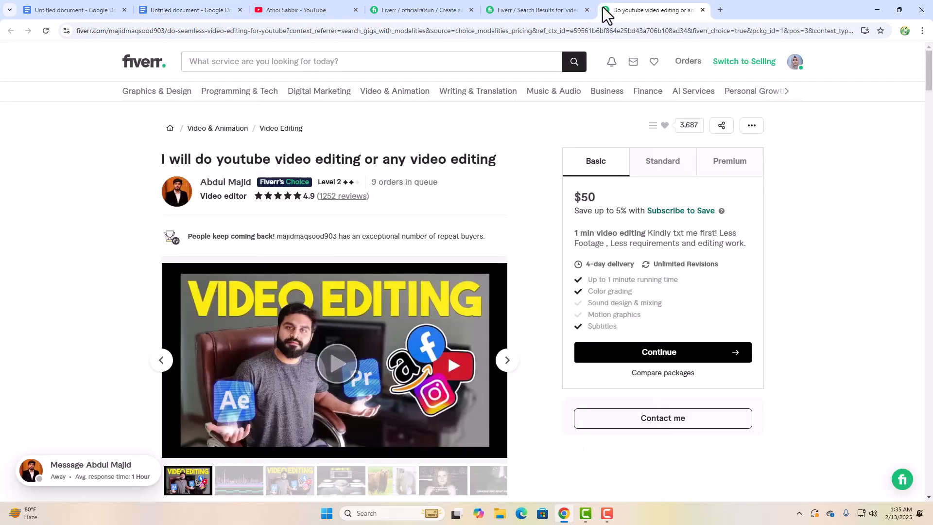
left_click(519, 6)
left_click(416, 8)
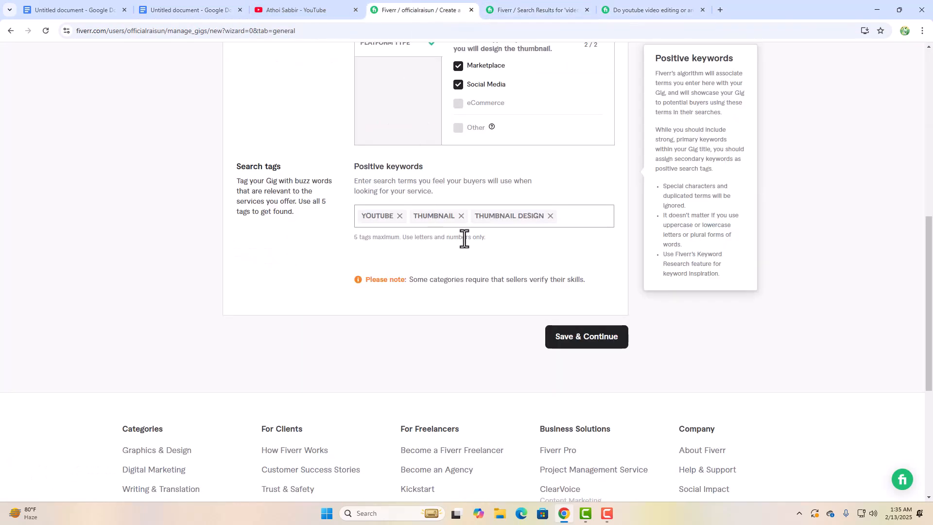
left_click(605, 212)
type("gaming")
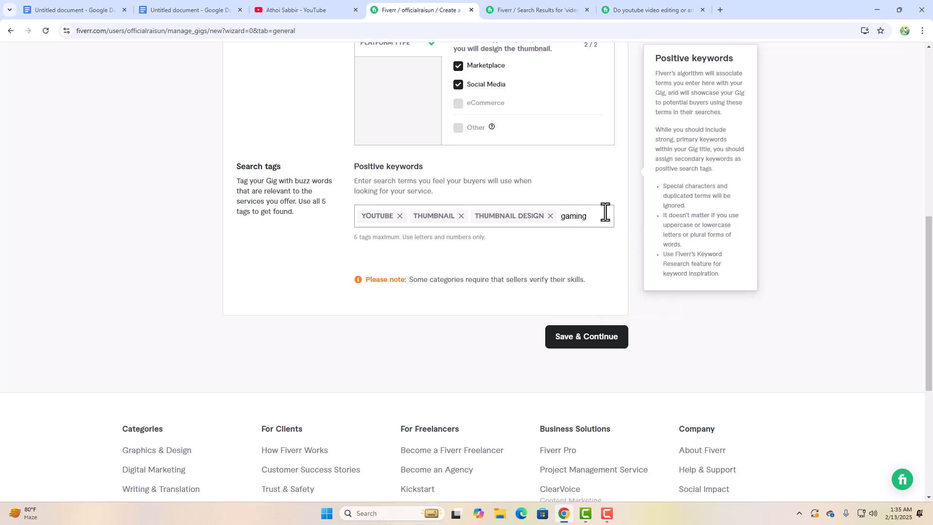
key("Return")
scroll(604, 212, "up", 4)
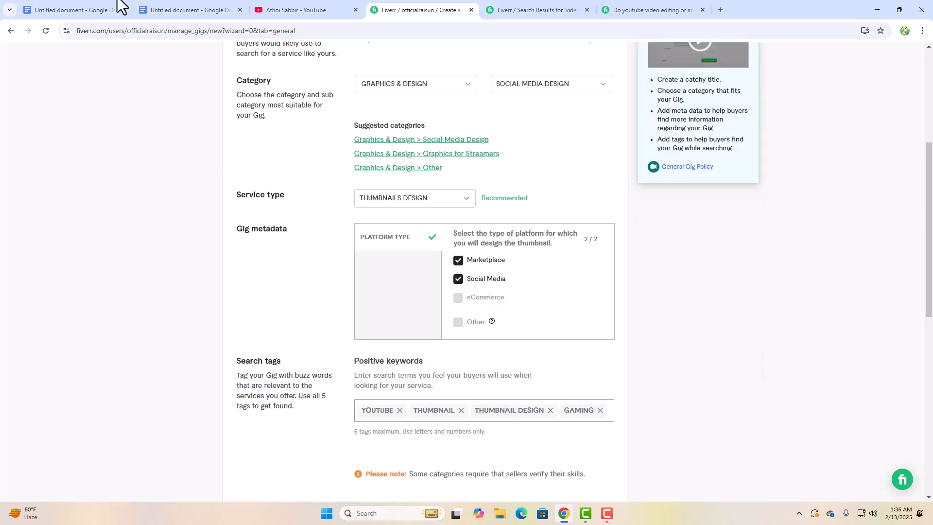
Step: Pick out "design" in the document's Fiverr keyword list and add it as the fifth positive keyword of the gig
left_click(167, 10)
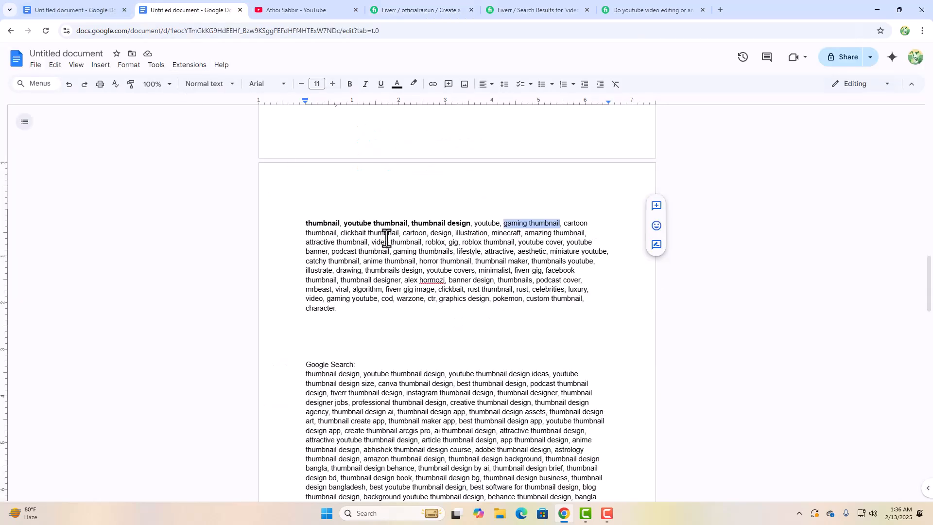
double_click(436, 234)
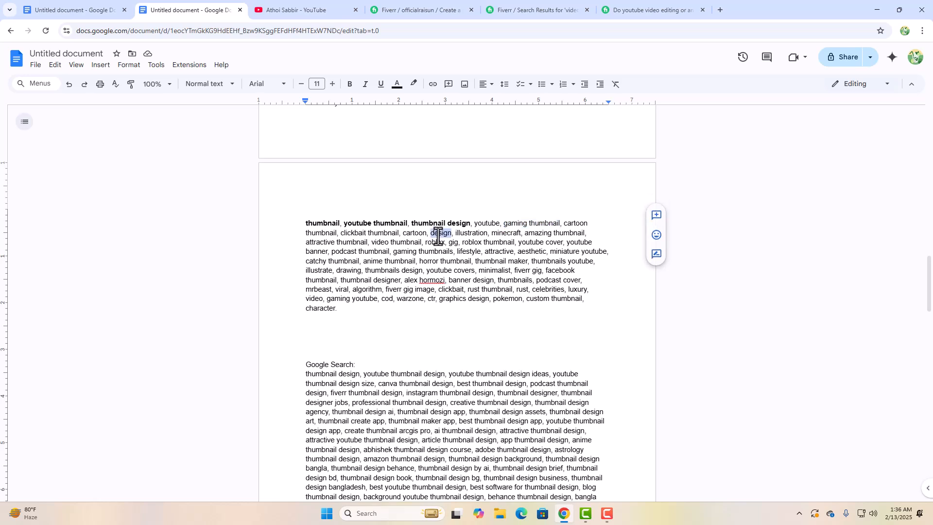
left_click(429, 8)
type("design")
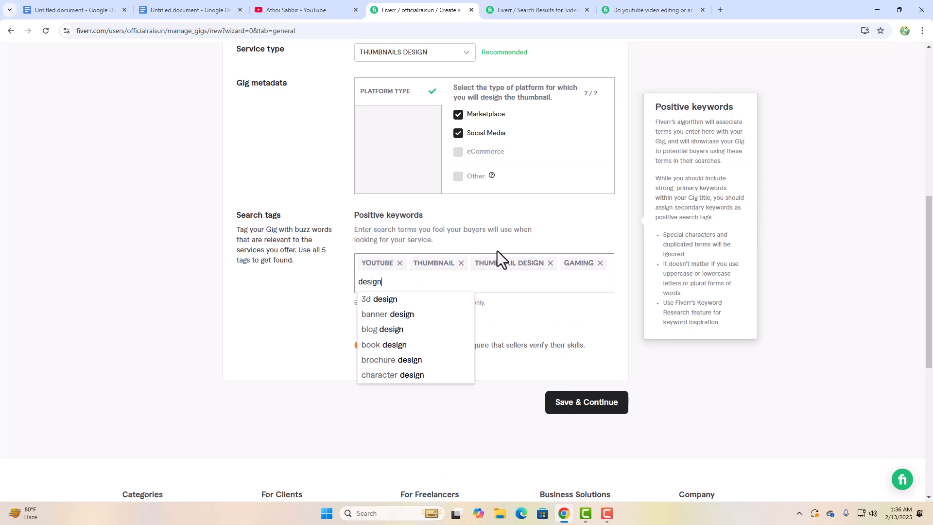
key("Return")
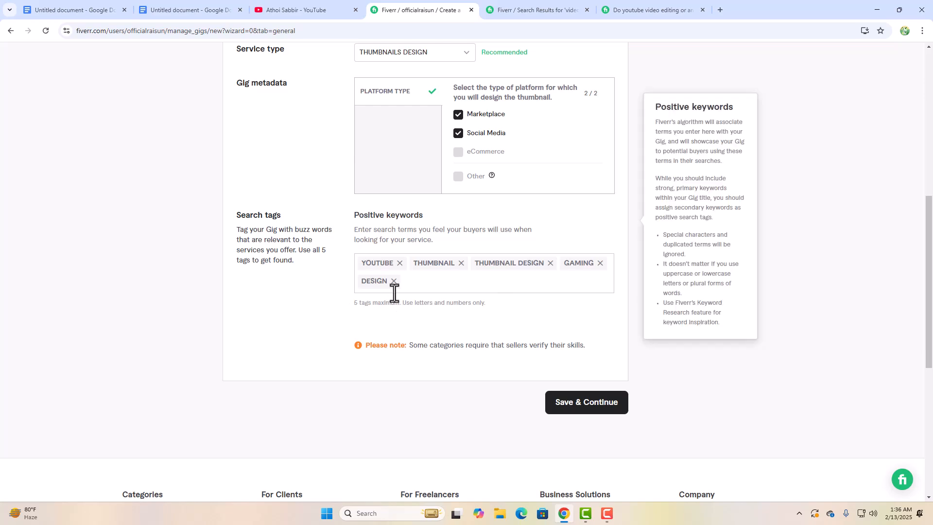
Step: Review the completed Overview form, comparing the five search tags with the gig title, category and metadata
scroll(345, 308, "up", 7)
scroll(345, 311, "down", 6)
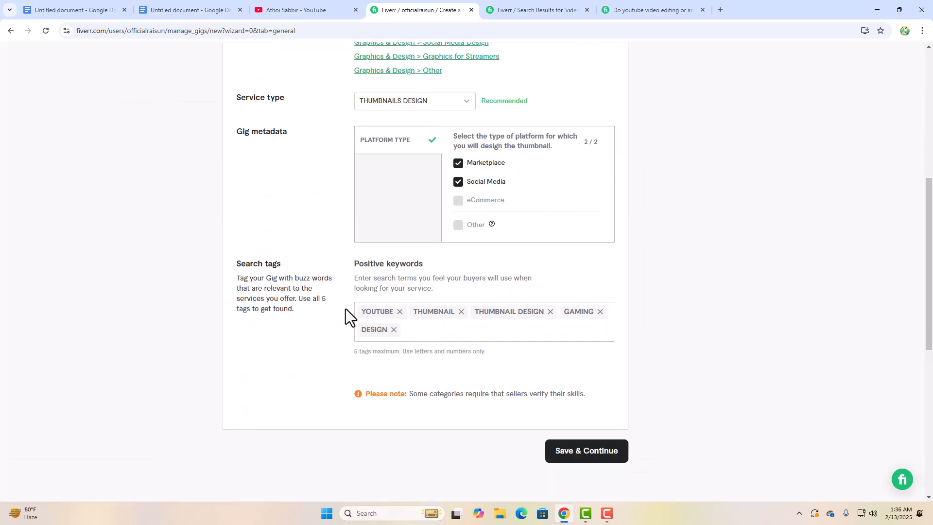
scroll(349, 319, "down", 4)
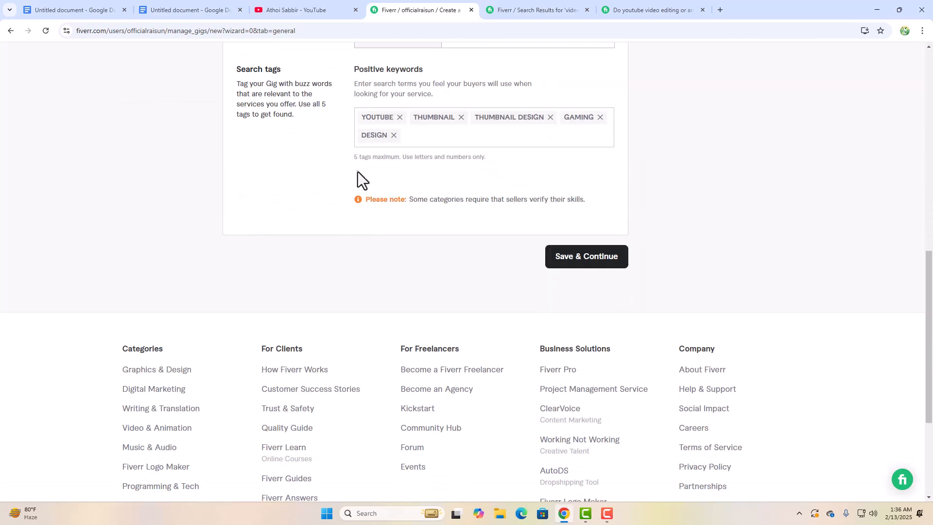
left_click_drag(356, 161, 410, 160)
left_click(415, 164)
scroll(415, 164, "up", 1)
scroll(415, 164, "up", 5)
scroll(415, 164, "down", 4)
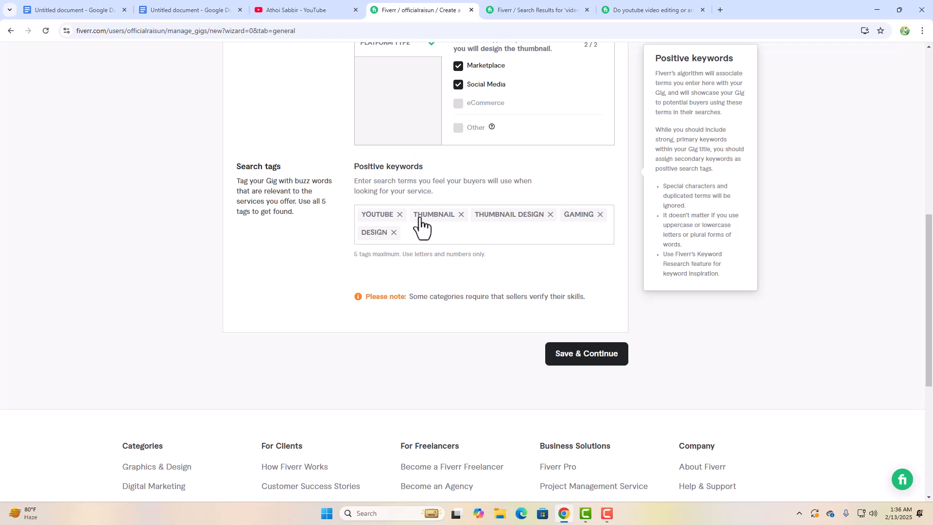
scroll(418, 225, "up", 9)
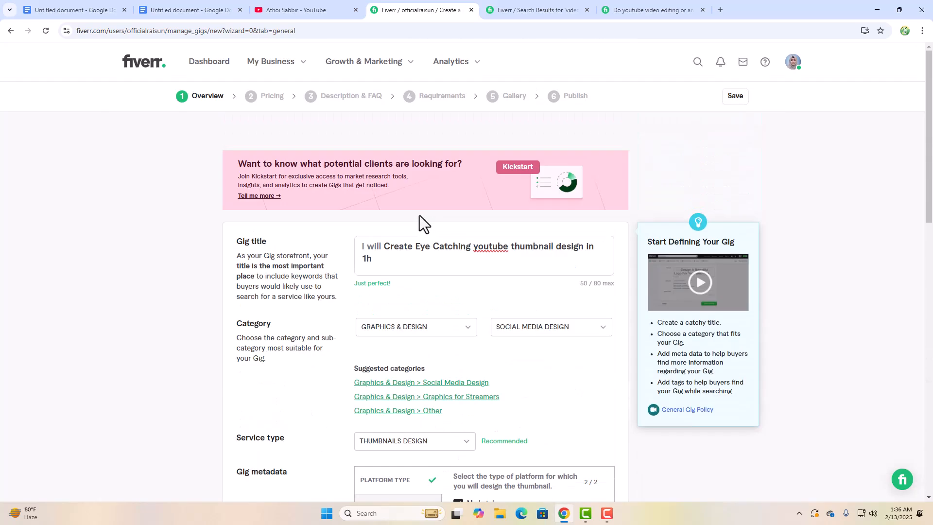
scroll(419, 219, "down", 10)
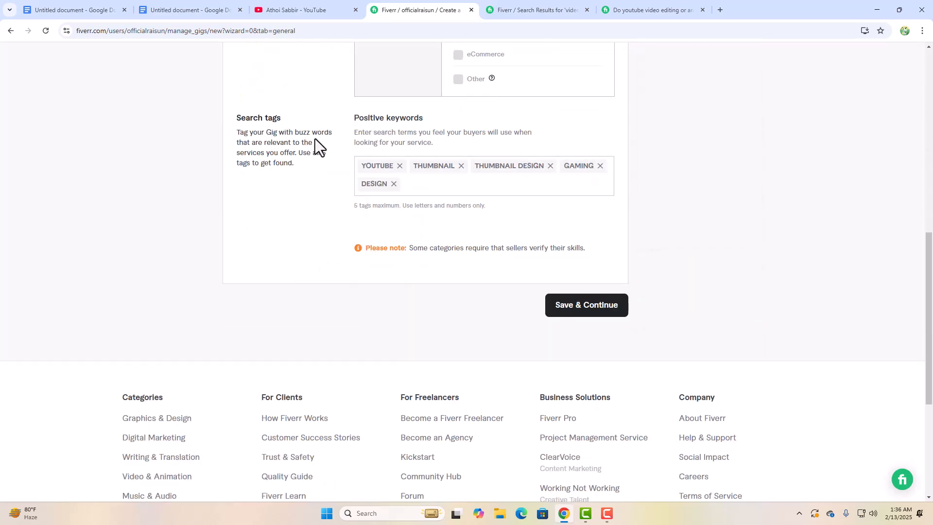
scroll(427, 212, "up", 1)
scroll(427, 212, "down", 1)
Step: Save the Overview, continue to Pricing and enable package offers for the Basic, Standard and Premium tiers
left_click(613, 262)
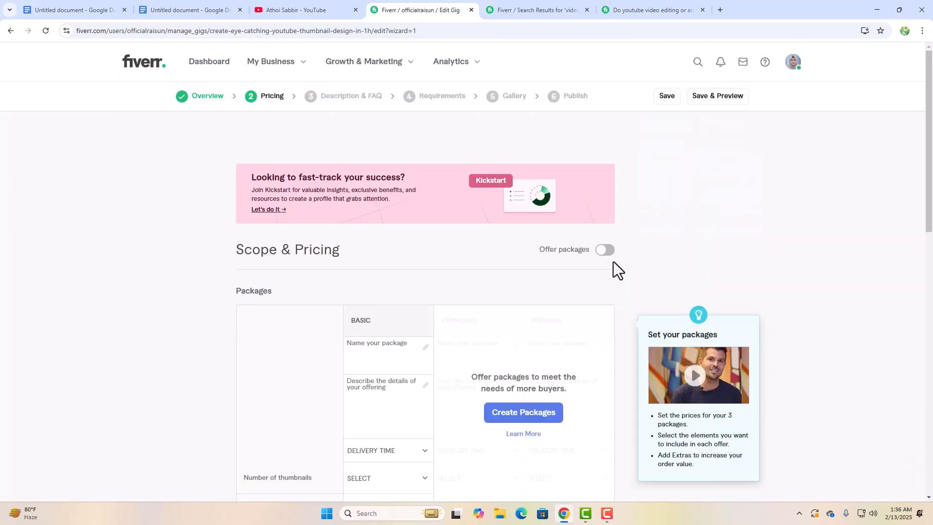
scroll(607, 266, "down", 1)
scroll(607, 266, "down", 2)
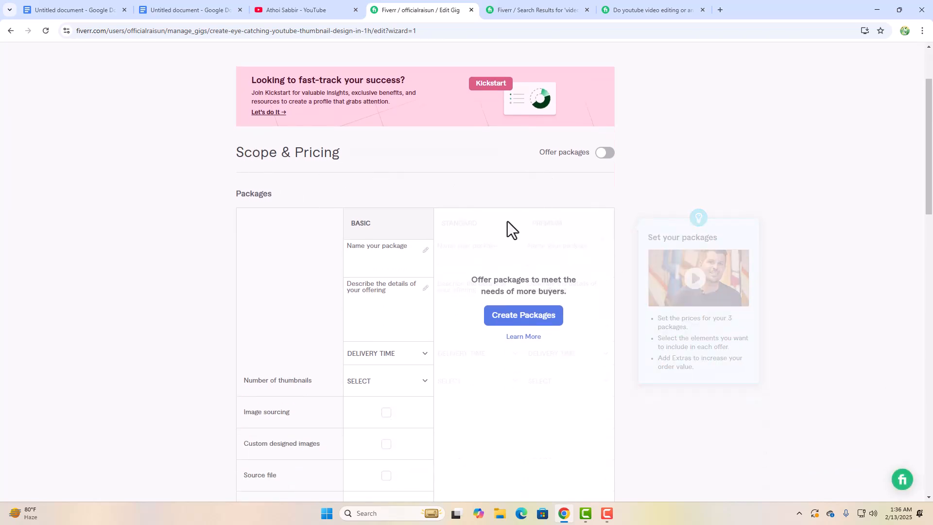
left_click(602, 154)
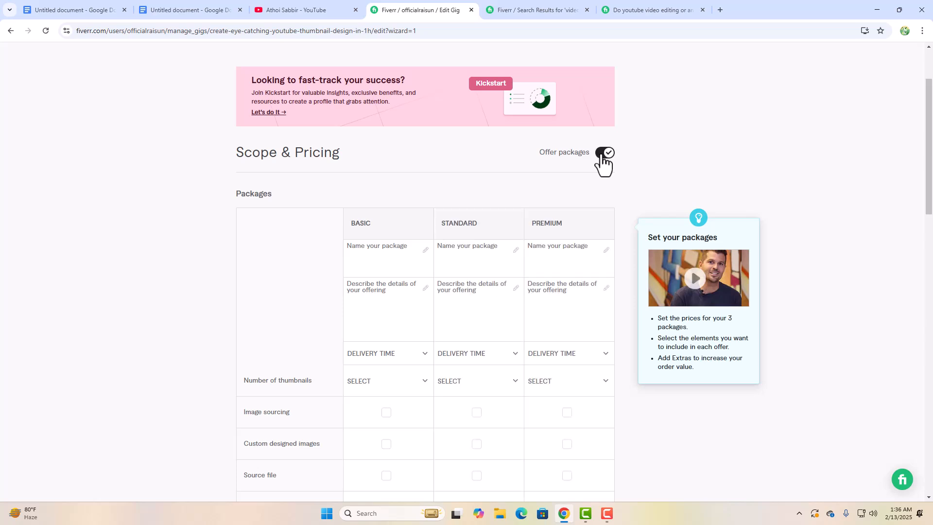
scroll(562, 164, "down", 3)
scroll(581, 158, "up", 1)
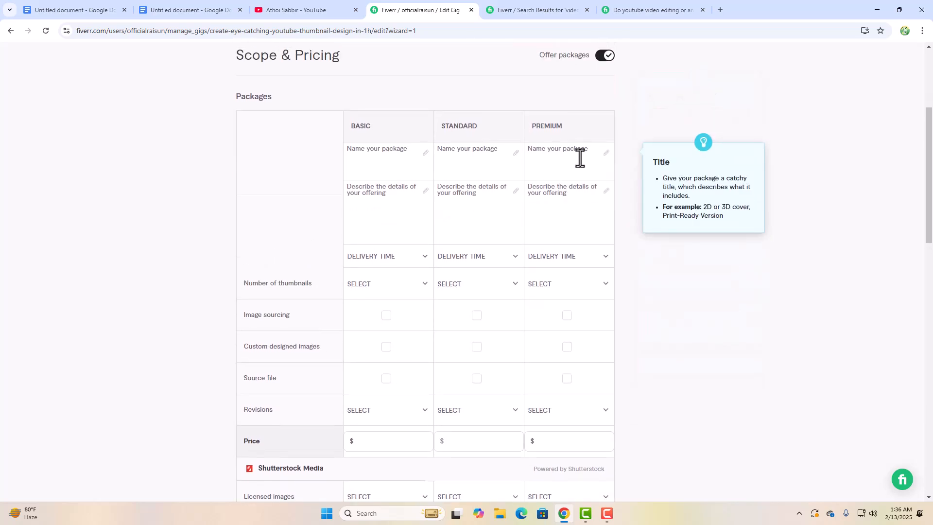
Step: Close the extra document and YouTube tabs and name the Basic package "1x Thumbnail", copied from the document
left_click(54, 2)
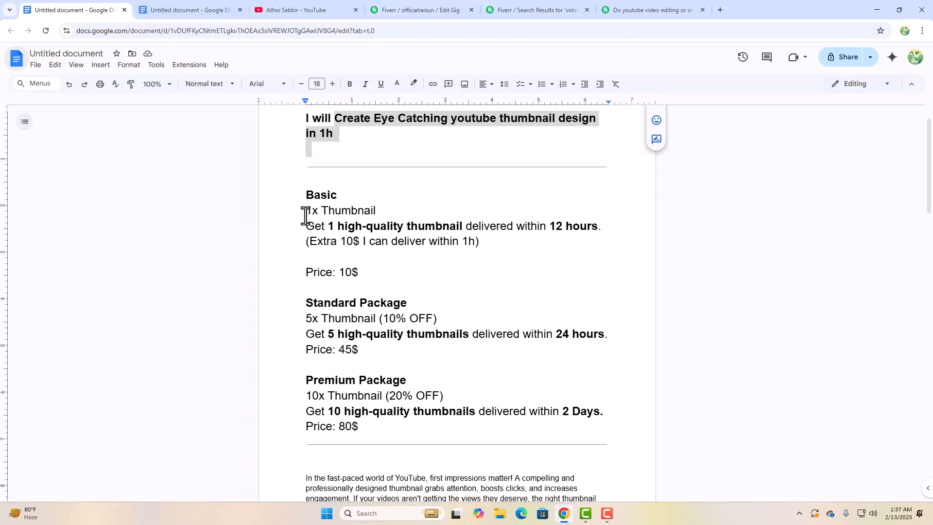
left_click(383, 2)
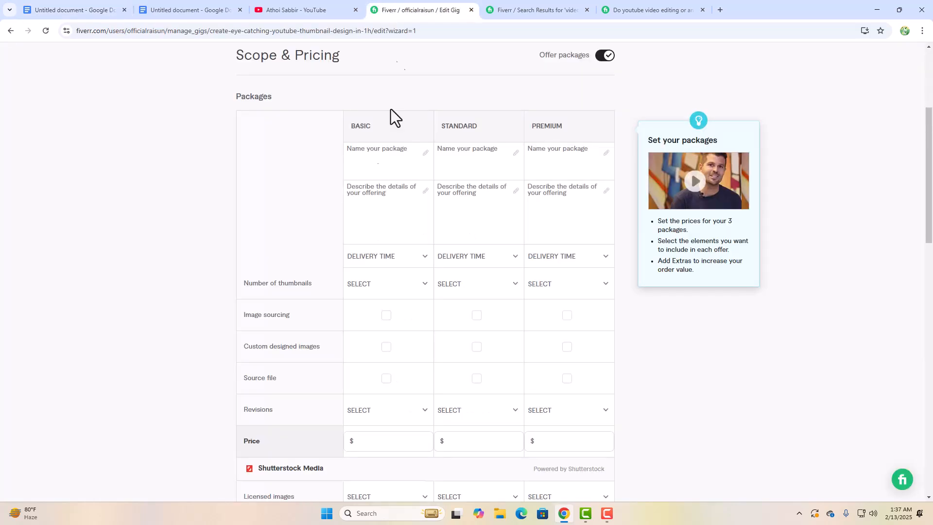
left_click(354, 163)
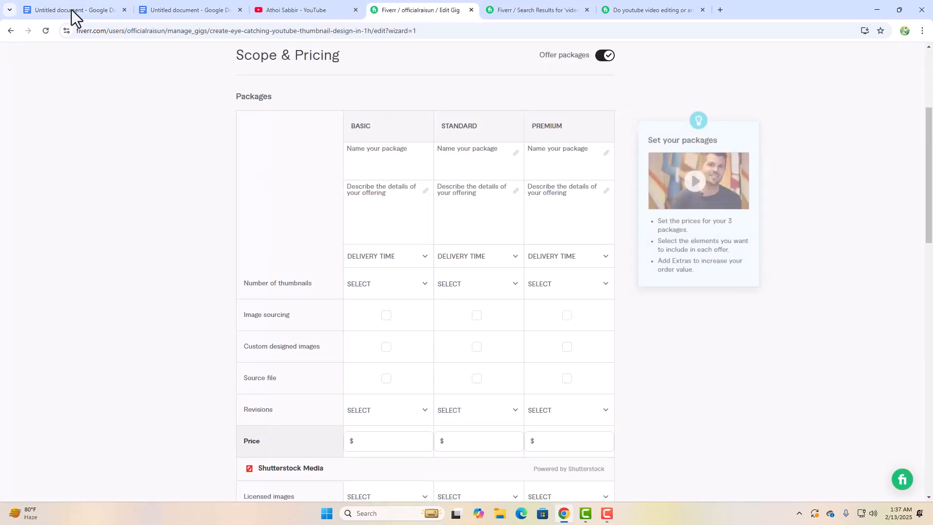
key("ctrl+1")
left_click(242, 10)
left_click(243, 10)
double_click(323, 211)
key("shift+Home")
key("ctrl+c")
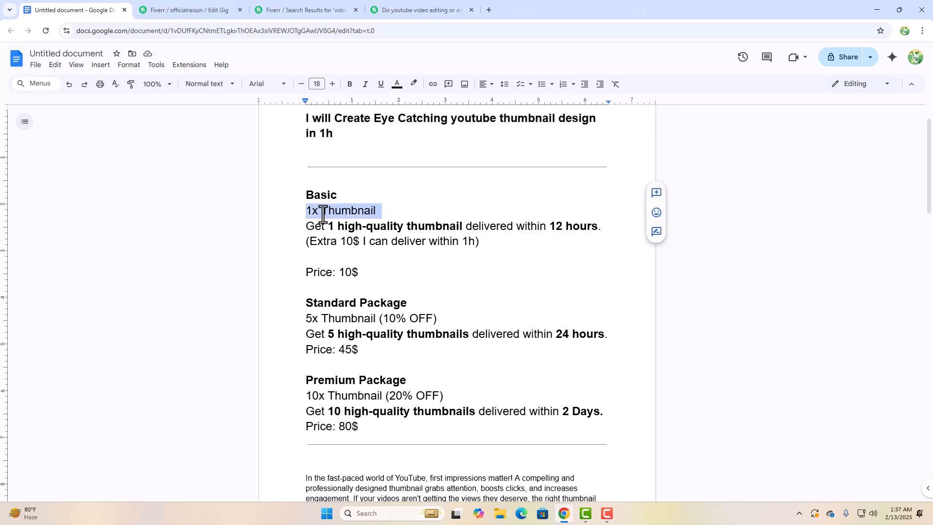
left_click(197, 10)
key("ctrl+v")
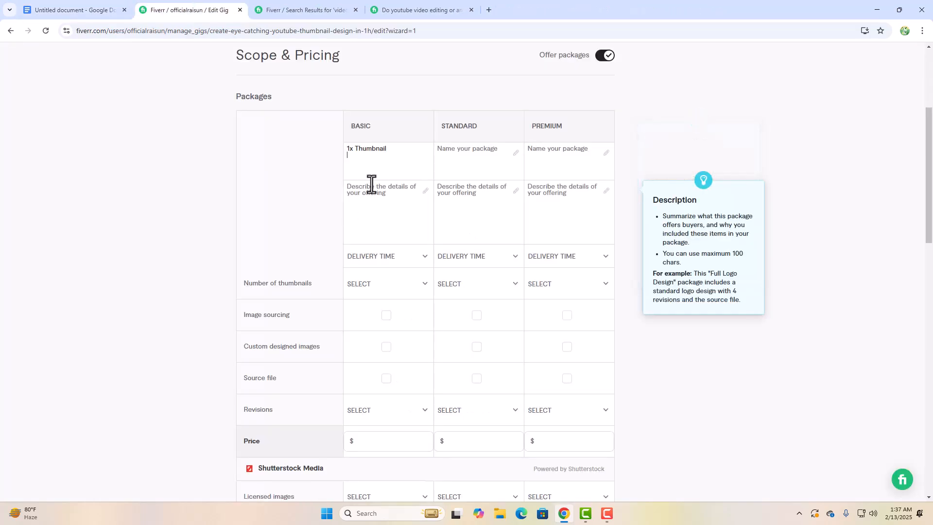
Step: Copy the Basic offer text with the 12-hour delivery and extra 10$ one-hour option from the document into the Basic package description
left_click(44, 8)
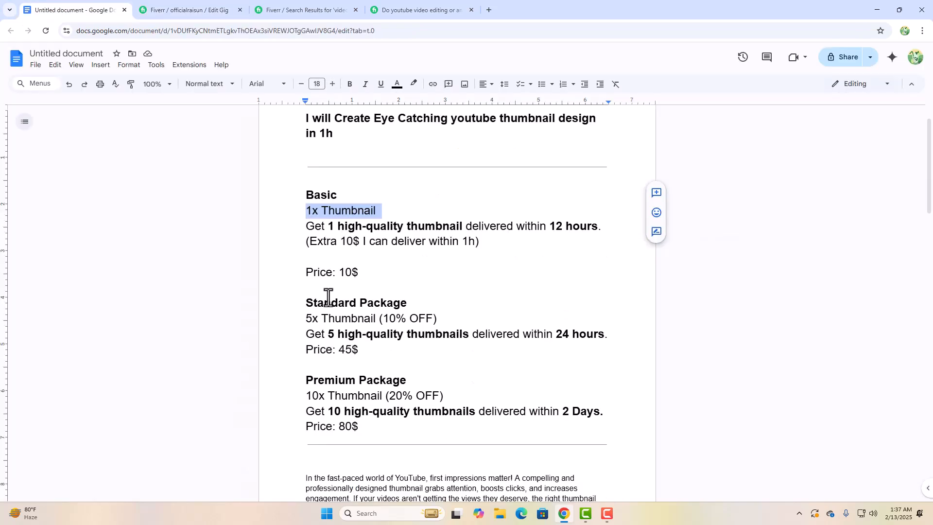
left_click_drag(307, 319, 437, 318)
left_click_drag(308, 227, 481, 243)
key("ctrl+c")
left_click(224, 8)
left_click(383, 219)
key("ctrl+v")
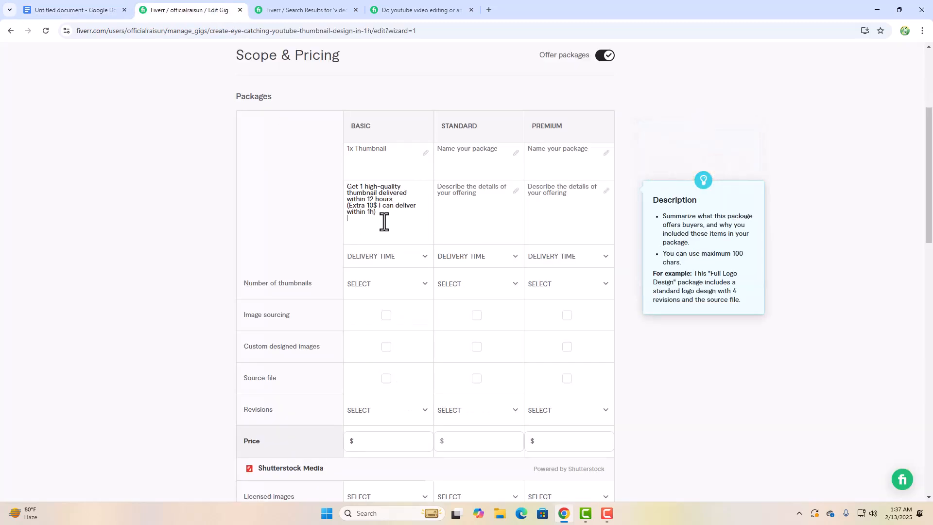
Step: Set the Basic package to 1 day delivery and 1 thumbnail
left_click(71, 8)
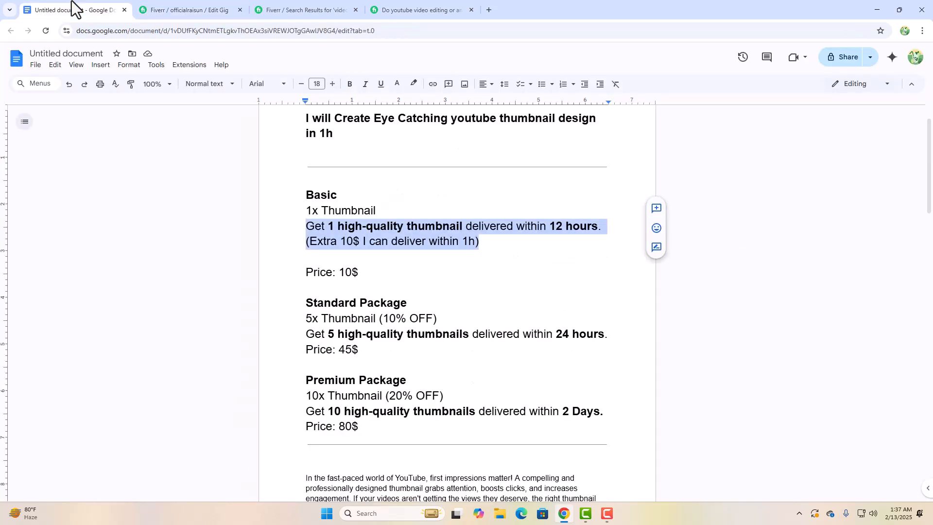
left_click(185, 10)
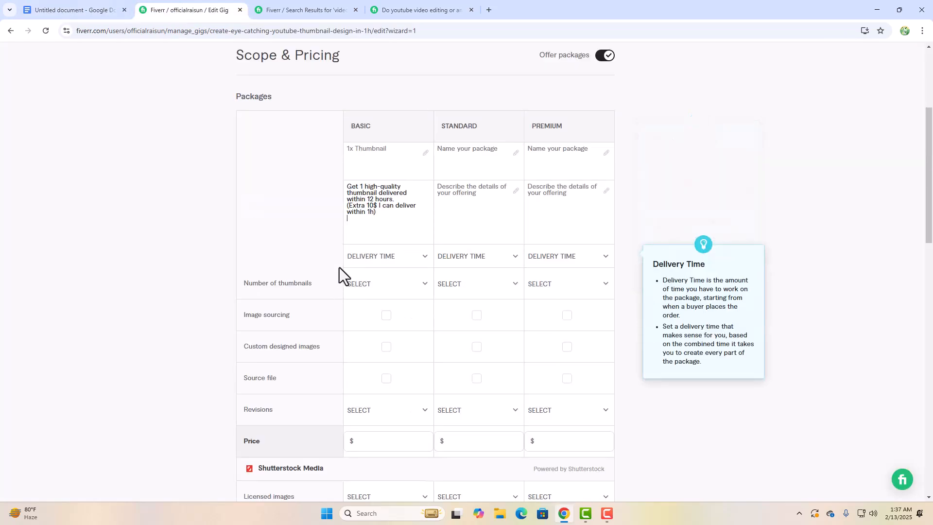
left_click(383, 156)
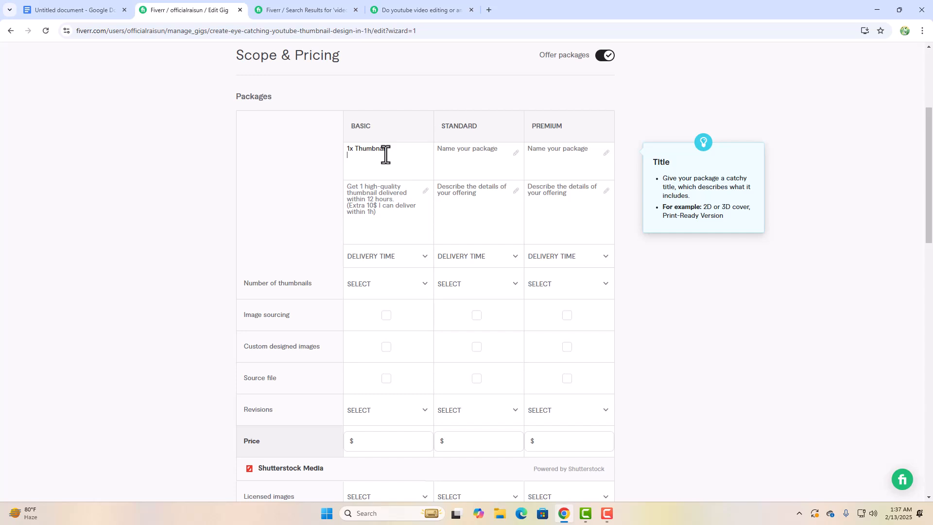
left_click(404, 255)
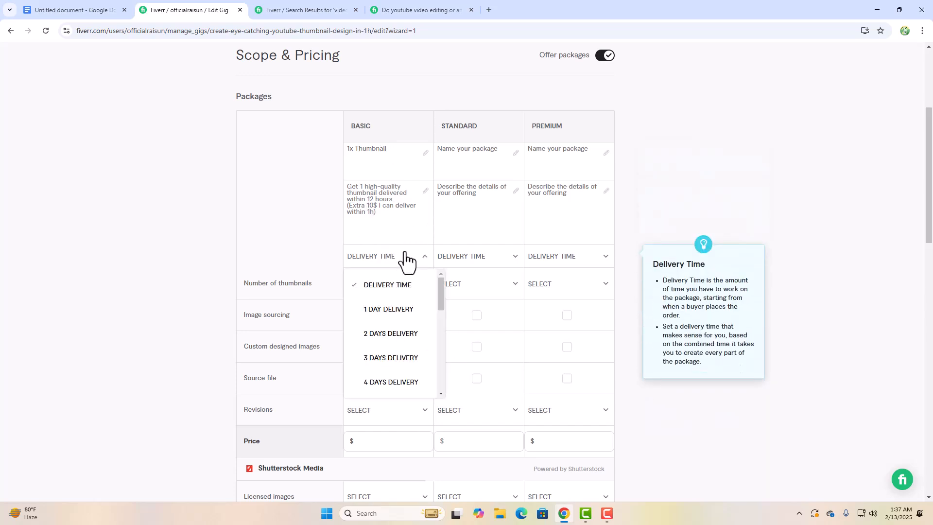
left_click(405, 311)
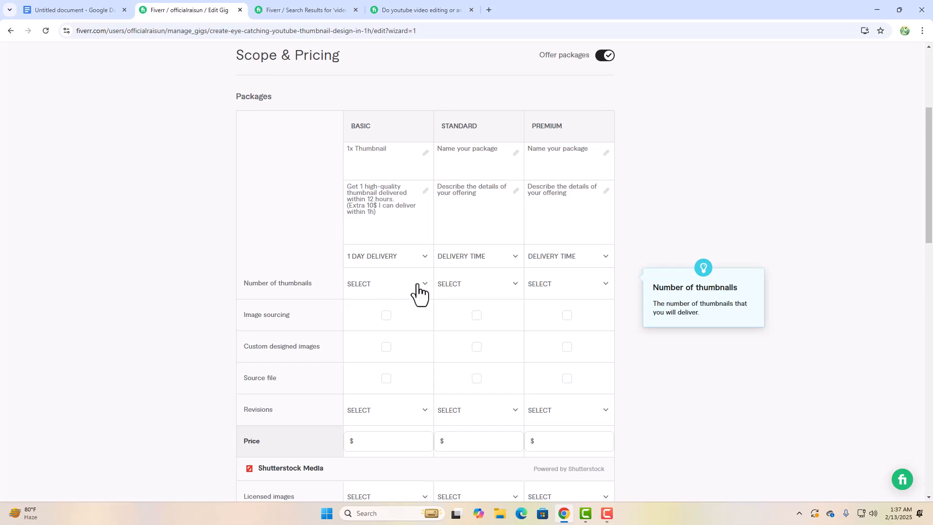
left_click(396, 291)
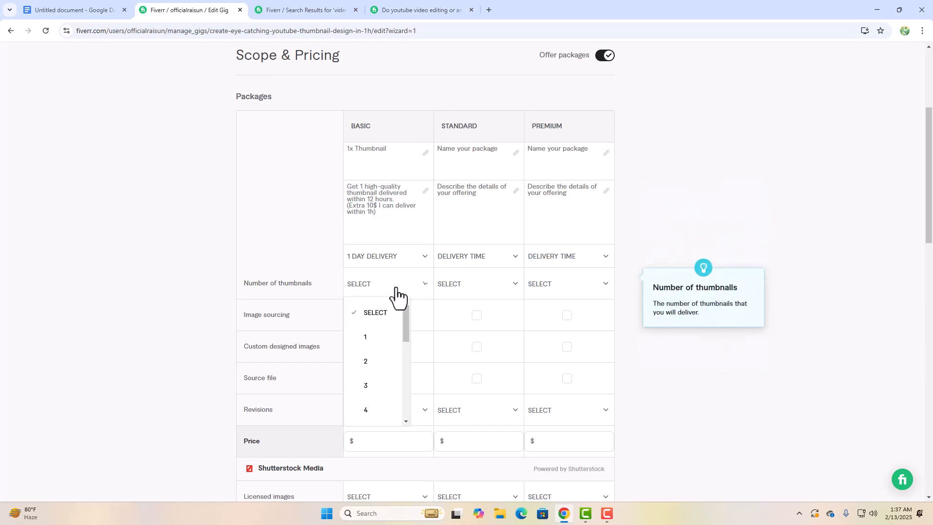
left_click(383, 340)
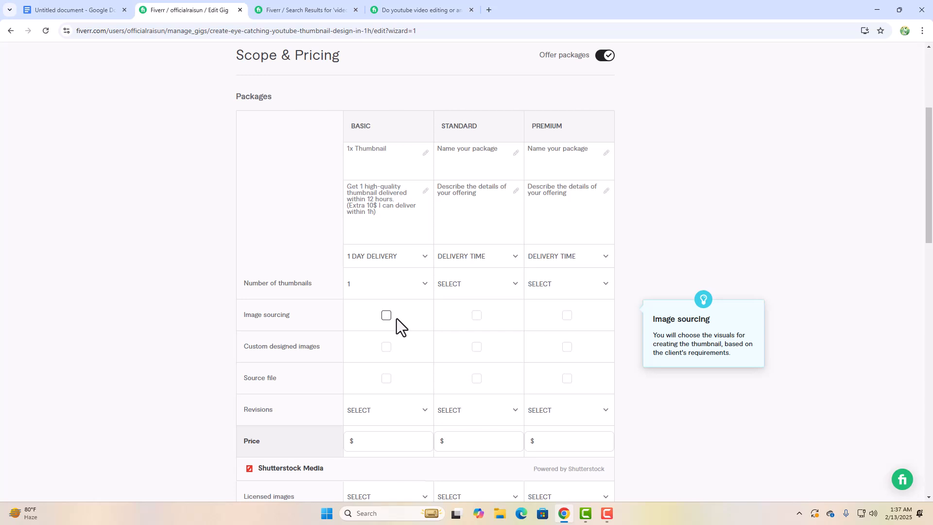
Step: Search Fiverr for "youtube thumbnail" and examine the competing gigs and their cover images
left_click(487, 10)
left_click(435, 11)
scroll(255, 278, "down", 4)
scroll(252, 244, "up", 5)
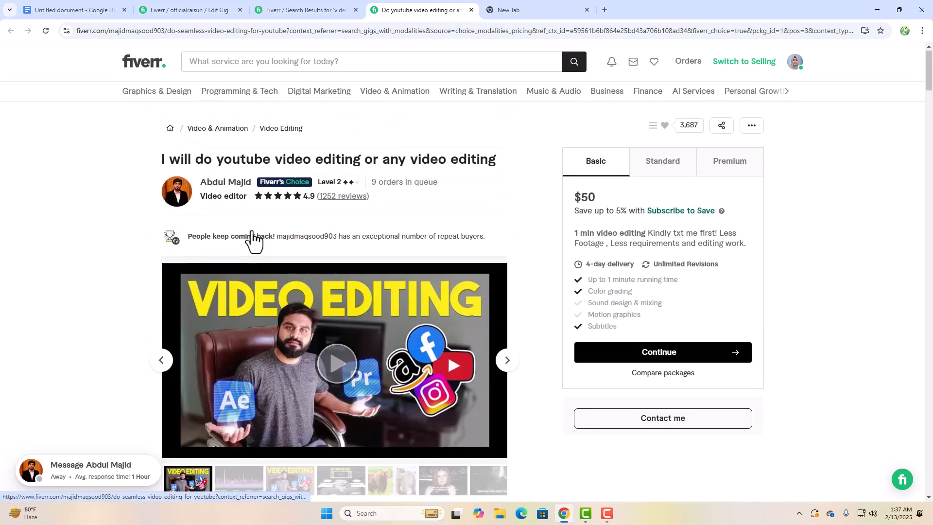
left_click(299, 57)
left_click(245, 131)
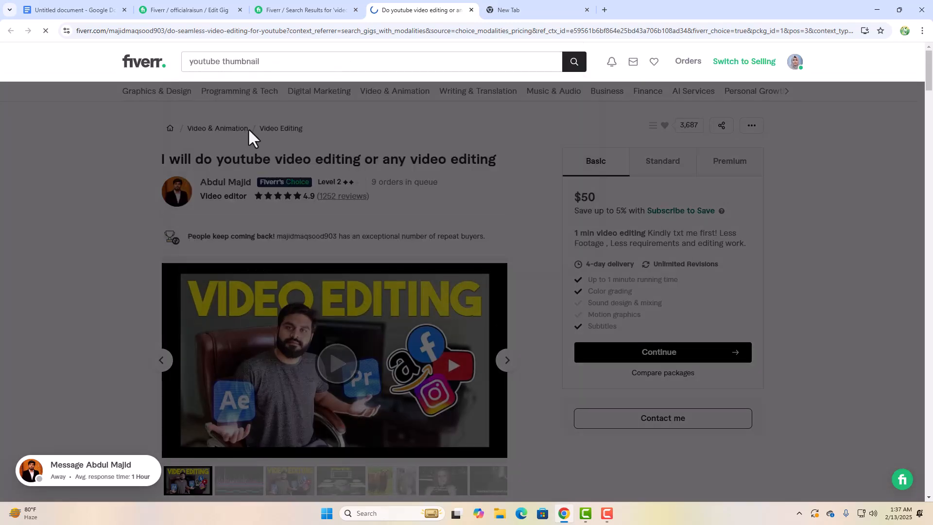
scroll(252, 141, "down", 4)
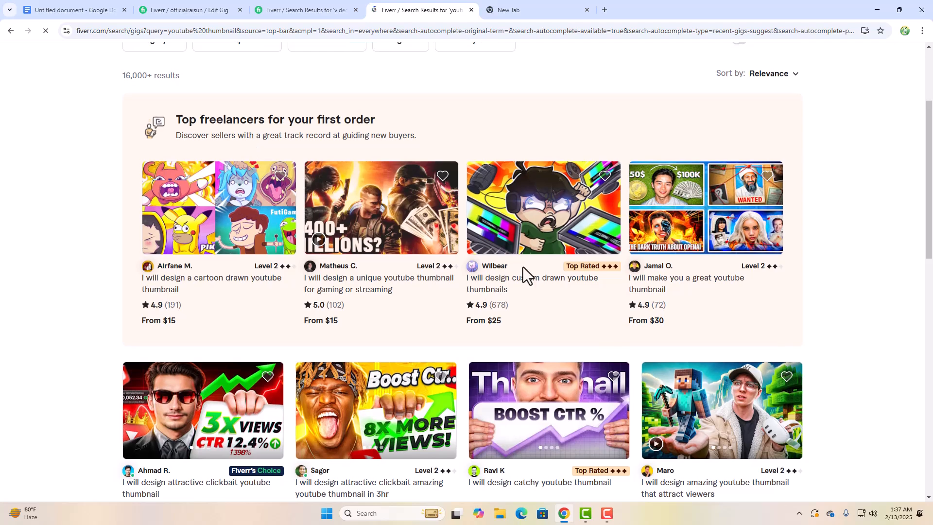
scroll(524, 267, "down", 4)
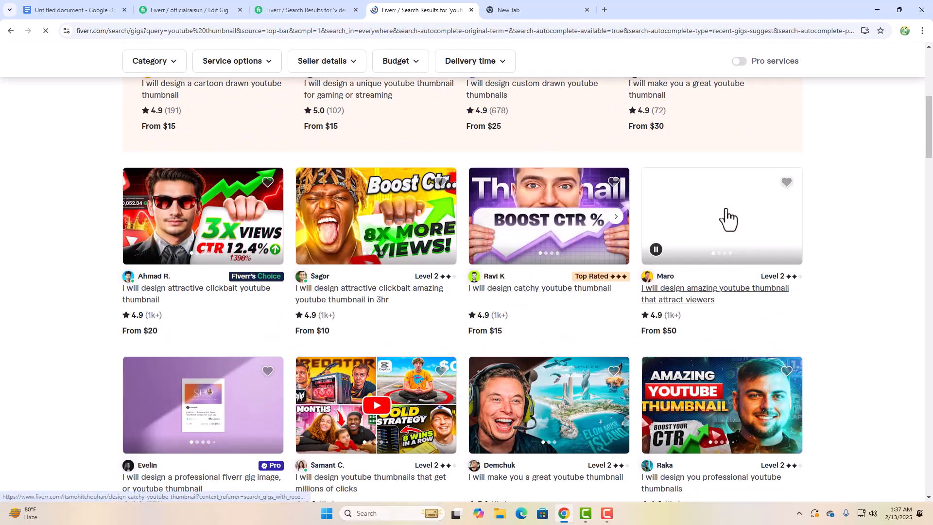
scroll(830, 326, "down", 3)
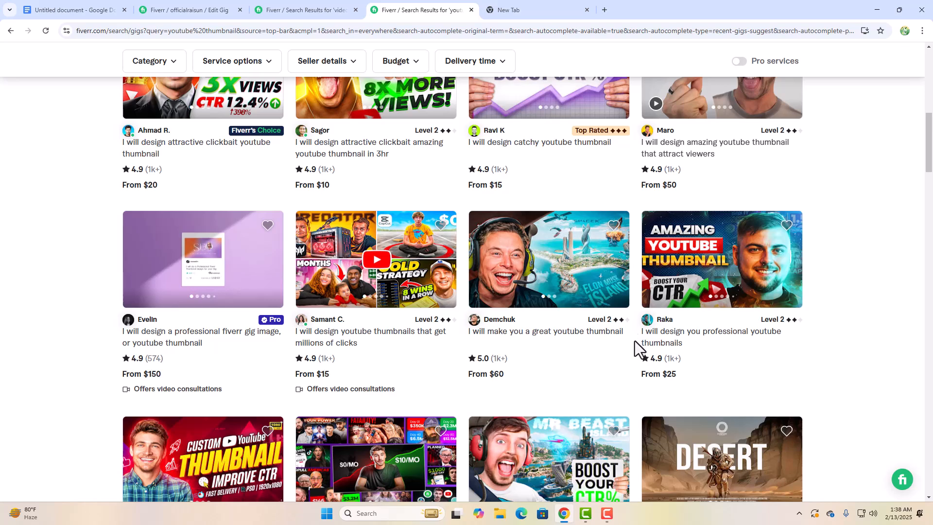
Step: Return to the gig's pricing form and include image sourcing and custom designed images in the Basic, Standard and Premium packages
left_click(287, 9)
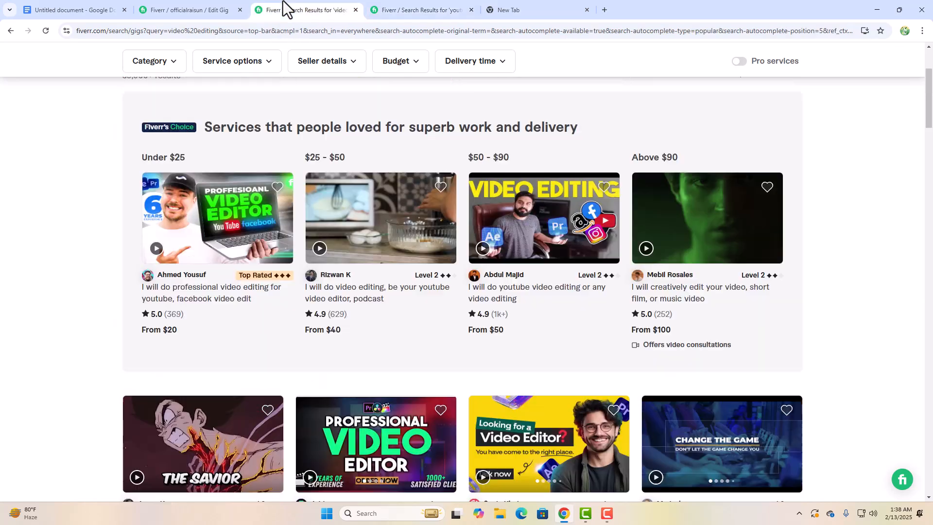
left_click(160, 8)
left_click(386, 318)
left_click(476, 319)
left_click(566, 319)
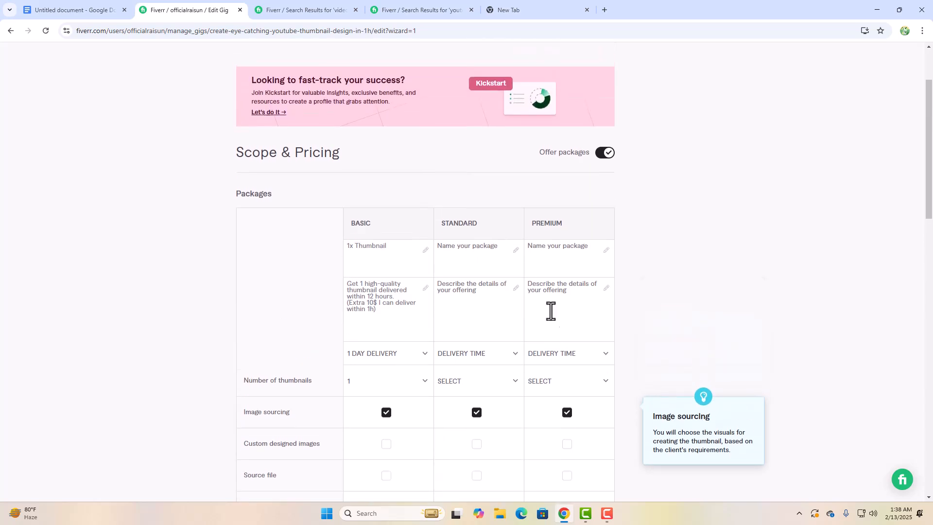
scroll(549, 314, "down", 3)
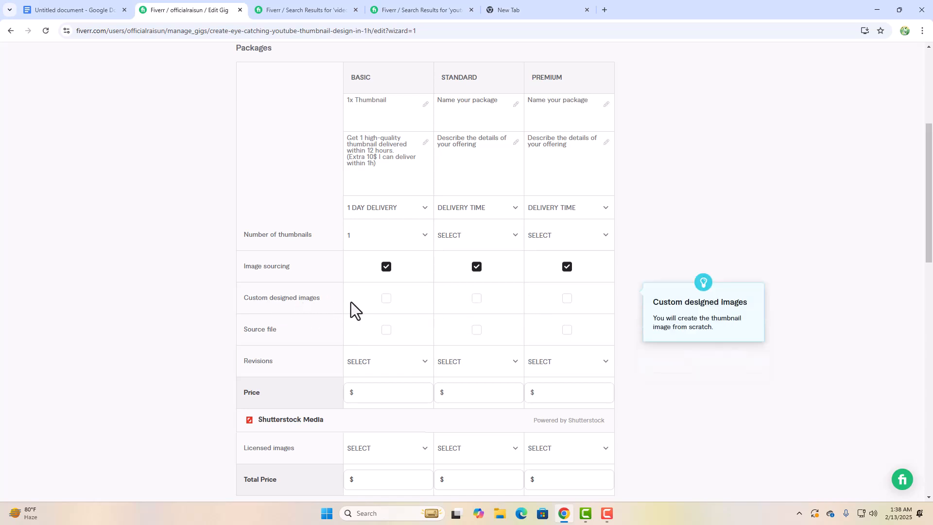
left_click(386, 299)
left_click(477, 299)
left_click(566, 298)
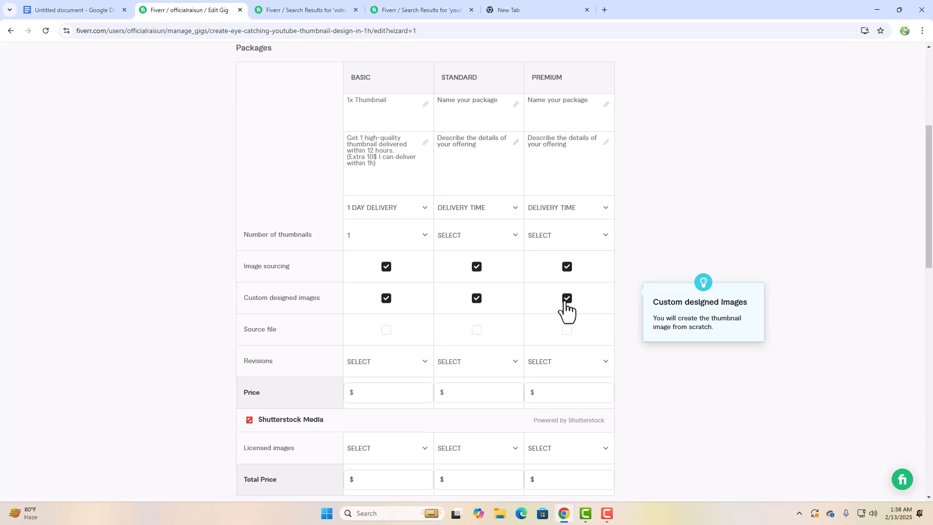
Step: Complete the Basic package with a source file, unlimited revisions and a price of $10
left_click(387, 331)
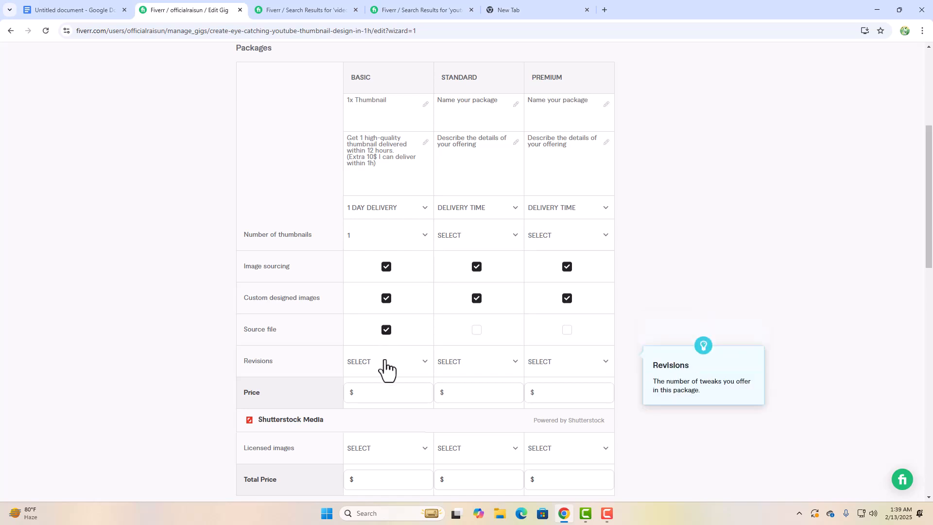
left_click(384, 362)
scroll(370, 288, "down", 3)
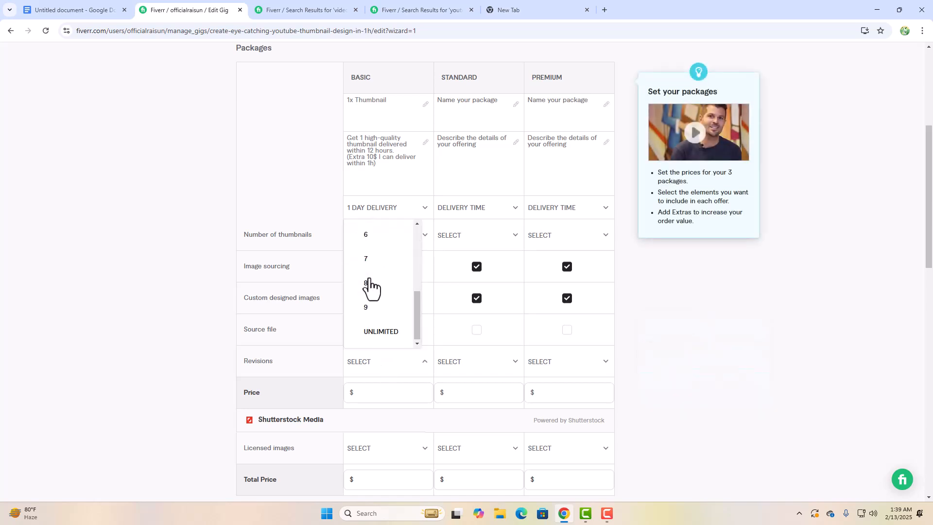
left_click(383, 332)
left_click(364, 393)
type("10")
left_click(158, 279)
Step: Name the Standard package "5x Thumbnail (10% OFF)", copied from the document
key("ctrl+1")
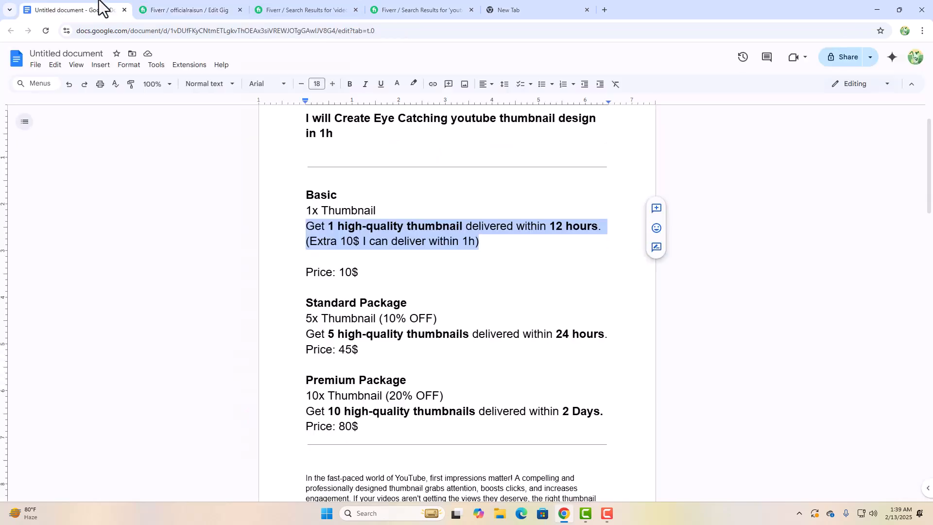
triple_click(327, 320)
key("ctrl+c")
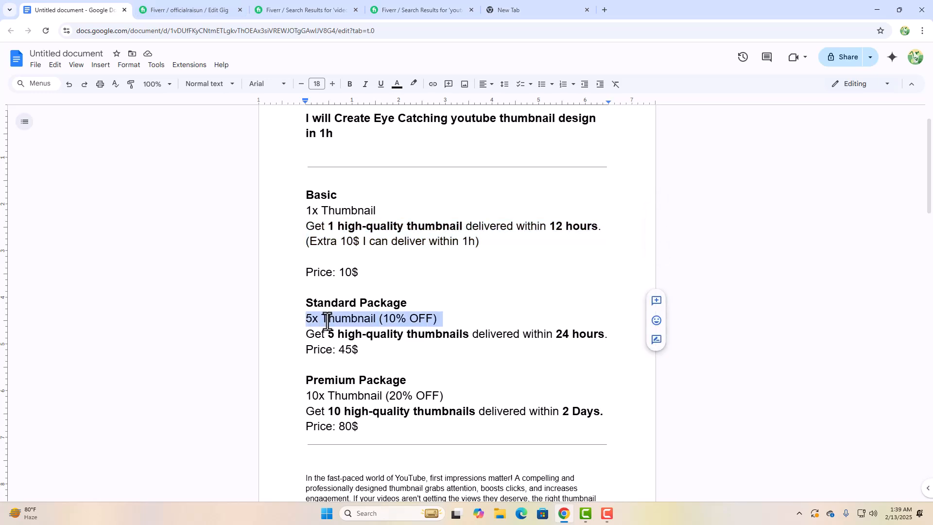
left_click(306, 9)
left_click(389, 11)
left_click(243, 7)
key("ctrl+v")
Step: Copy "Get 5 high-quality thumbnails delivered within 24 hours." from the document into the Standard package description
left_click(90, 9)
triple_click(335, 334)
key("ctrl+c")
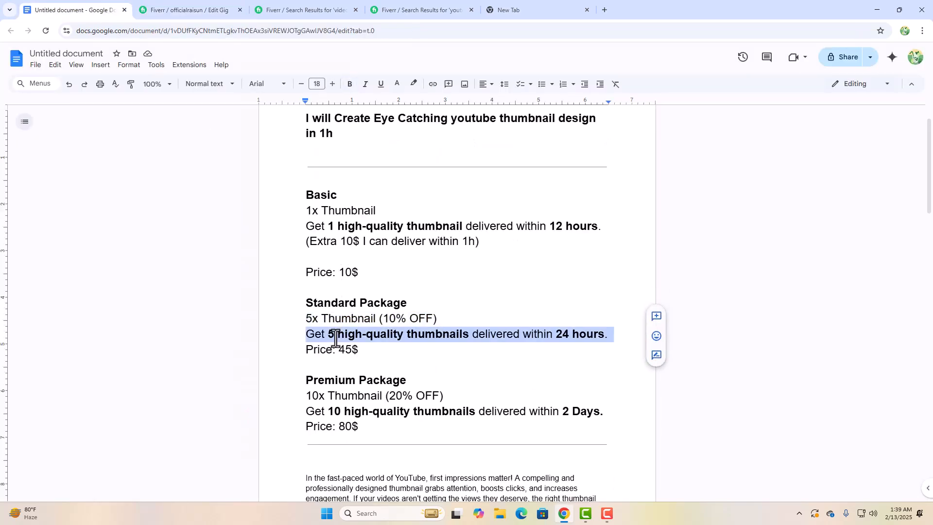
left_click(339, 7)
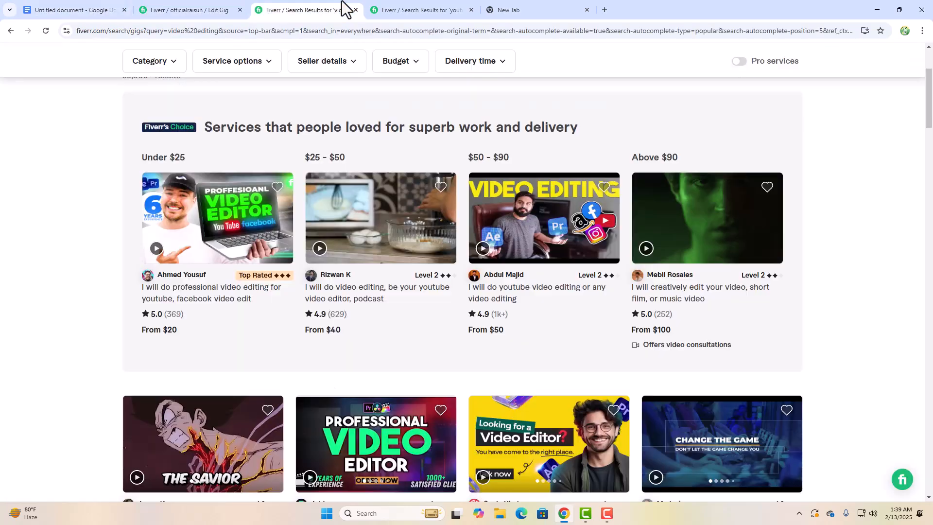
left_click(411, 8)
left_click(211, 3)
left_click(476, 158)
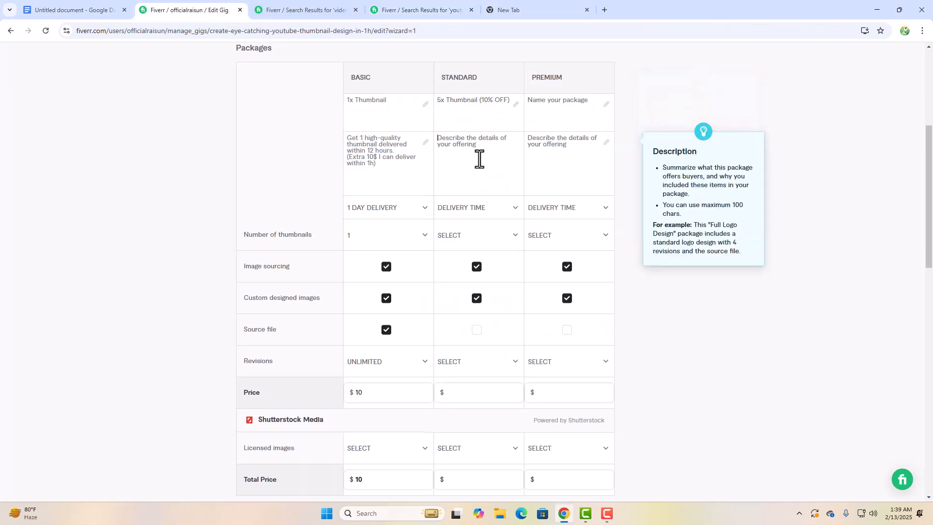
key("ctrl+v")
Step: Close the two Fiverr search tabs and name the Premium package "10x Thumbnail (20% OFF)", copied from the document
left_click(82, 7)
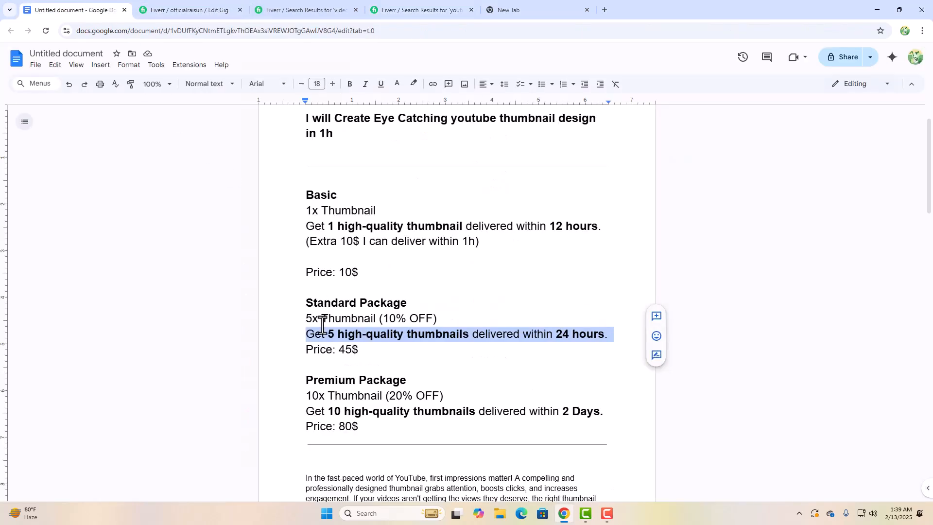
triple_click(330, 396)
key("ctrl+c")
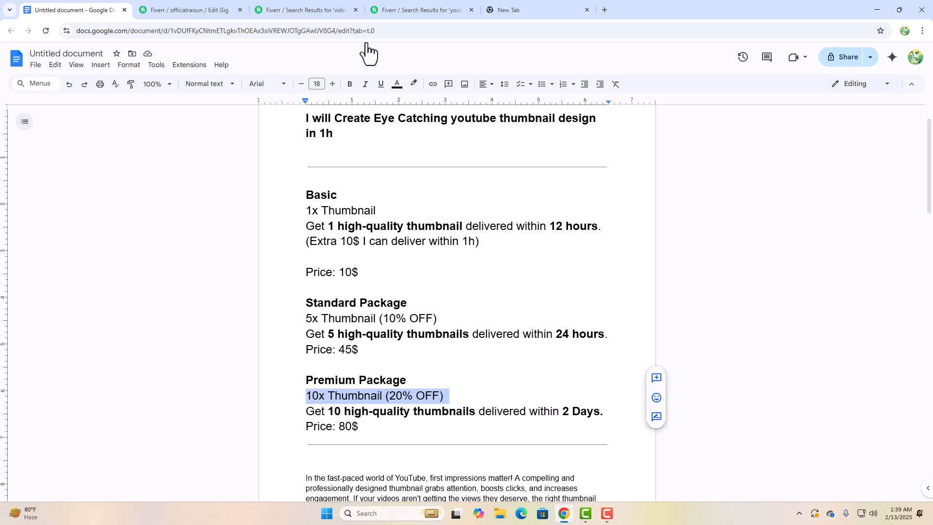
left_click(423, 8)
left_click(306, 7)
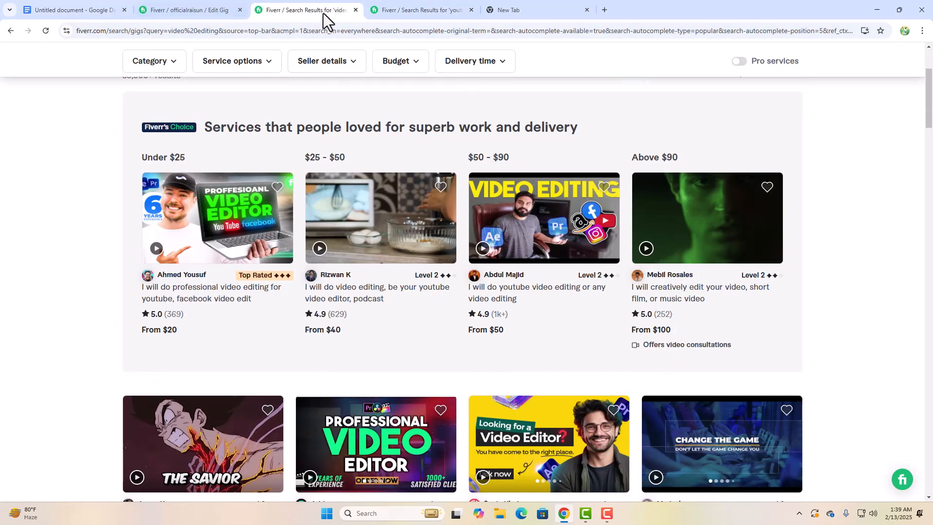
left_click(355, 10)
left_click(356, 10)
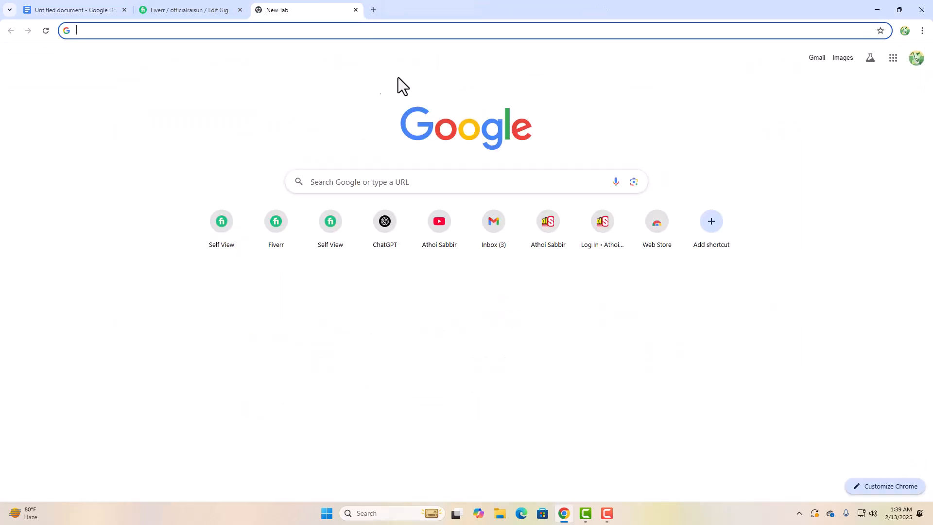
left_click(228, 9)
left_click(558, 115)
key("ctrl+v")
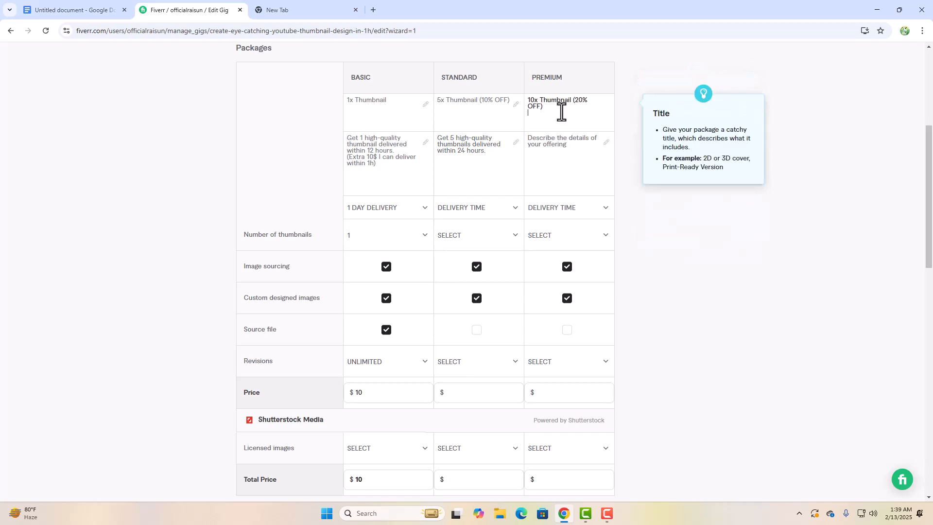
Step: Copy "Get 10 high-quality thumbnails delivered within 2 Days." from the document into the Premium package description
left_click(116, 10)
left_click_drag(302, 414, 612, 412)
key("ctrl+c")
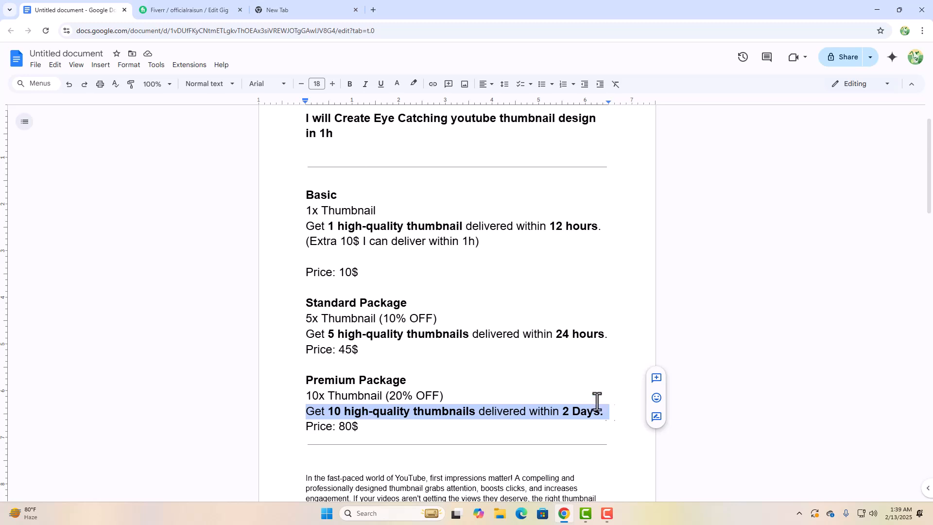
left_click(171, 9)
left_click(559, 146)
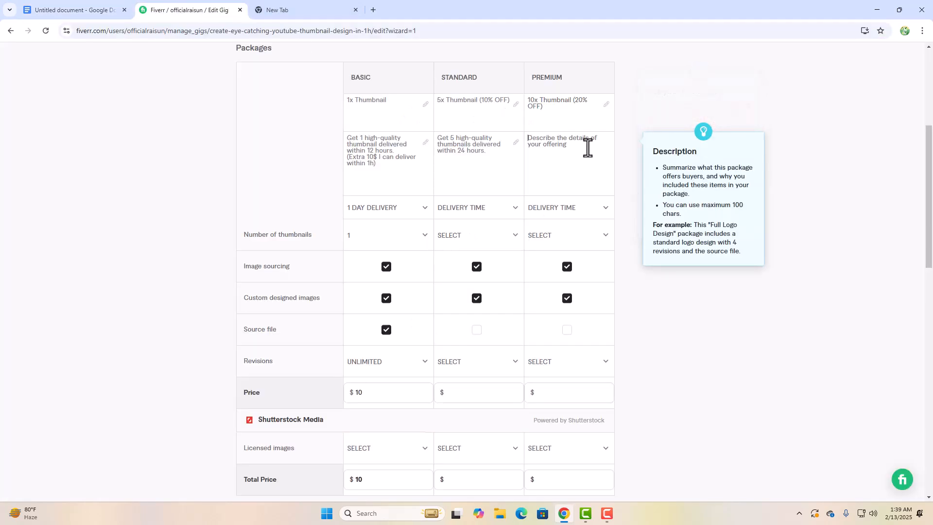
key("ctrl+v")
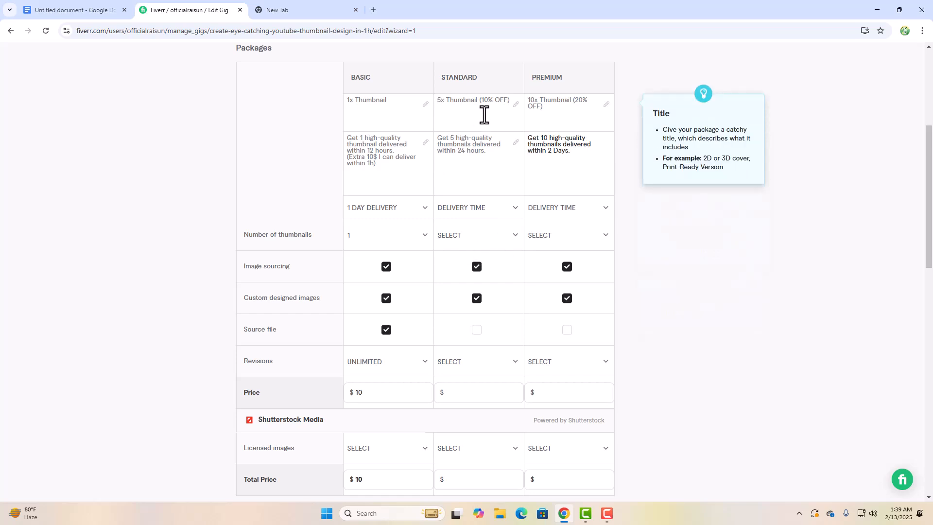
Step: Set the delivery time to 1 day for the Standard package and 2 days for the Premium package
left_click(469, 207)
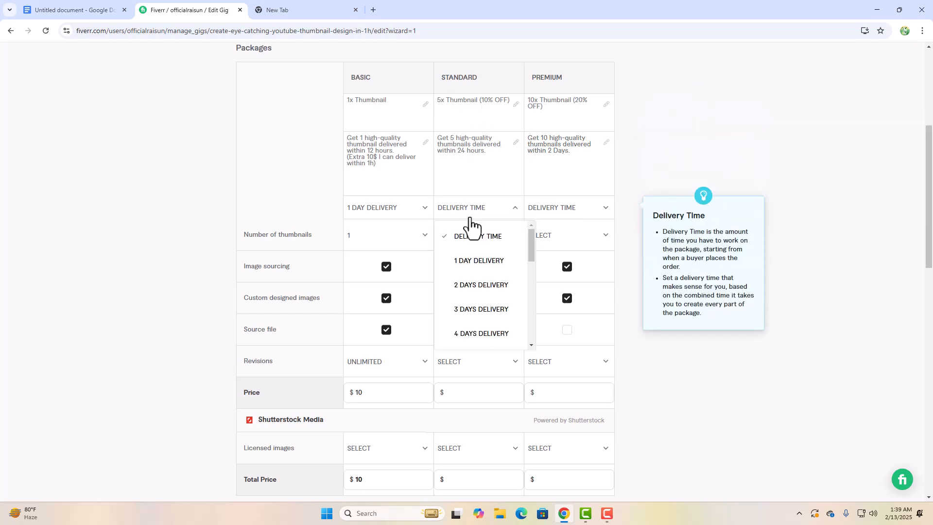
left_click(477, 262)
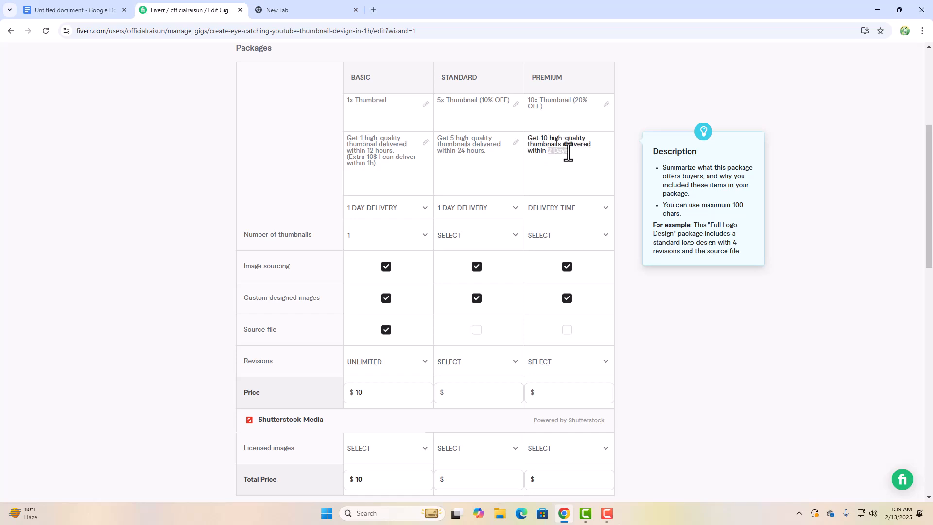
left_click(562, 207)
left_click(567, 286)
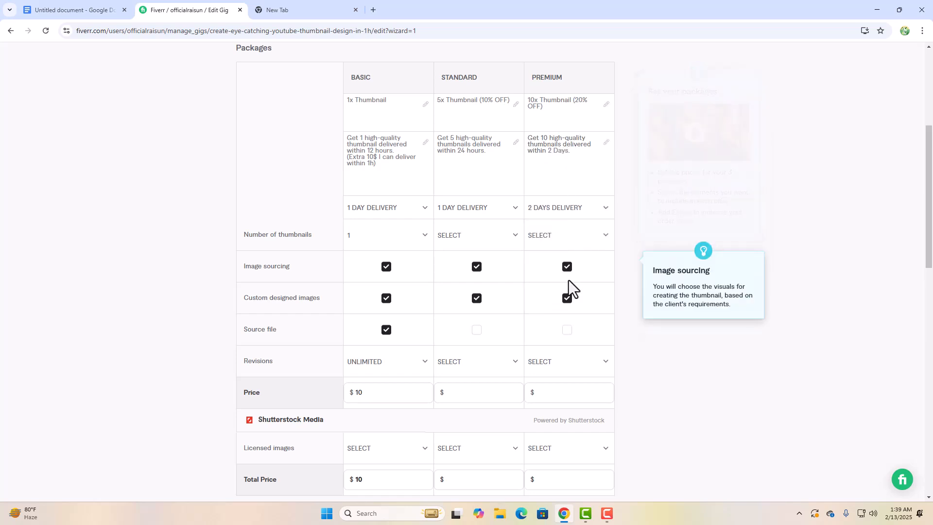
Step: Include a source file and unlimited revisions in both the Standard and Premium packages
left_click(567, 330)
left_click(499, 365)
scroll(476, 287, "down", 8)
scroll(462, 219, "up", 5)
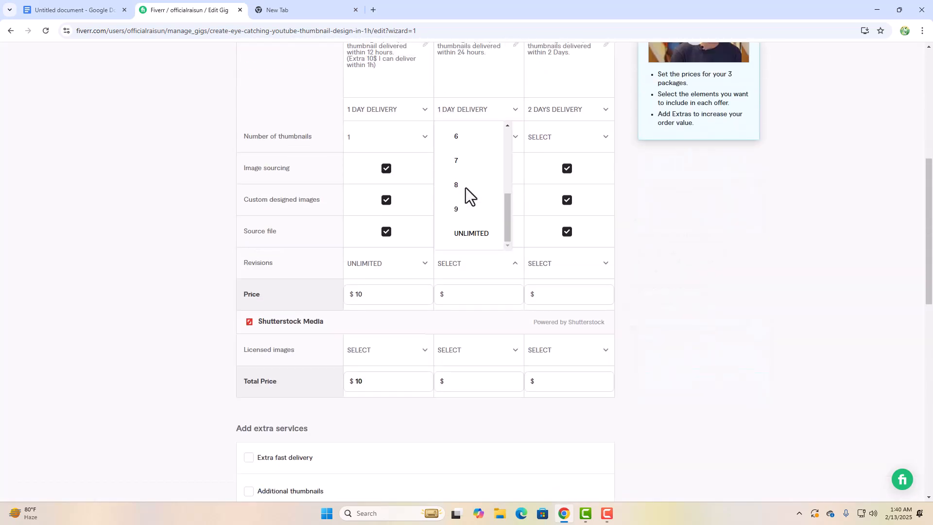
left_click(481, 241)
left_click(558, 270)
scroll(563, 349, "down", 3)
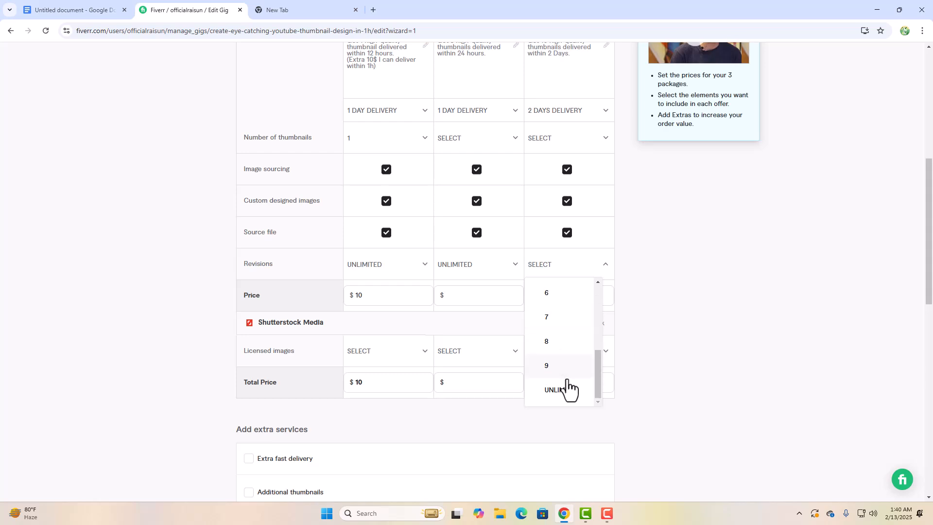
left_click(566, 395)
Step: Price the Standard package at $45 and the Premium package at $80
scroll(661, 295, "up", 2)
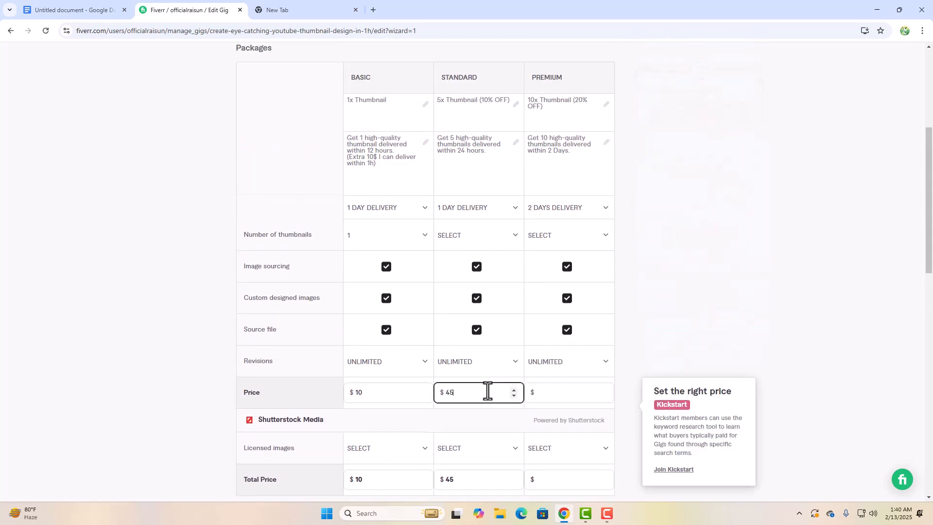
left_click(568, 393)
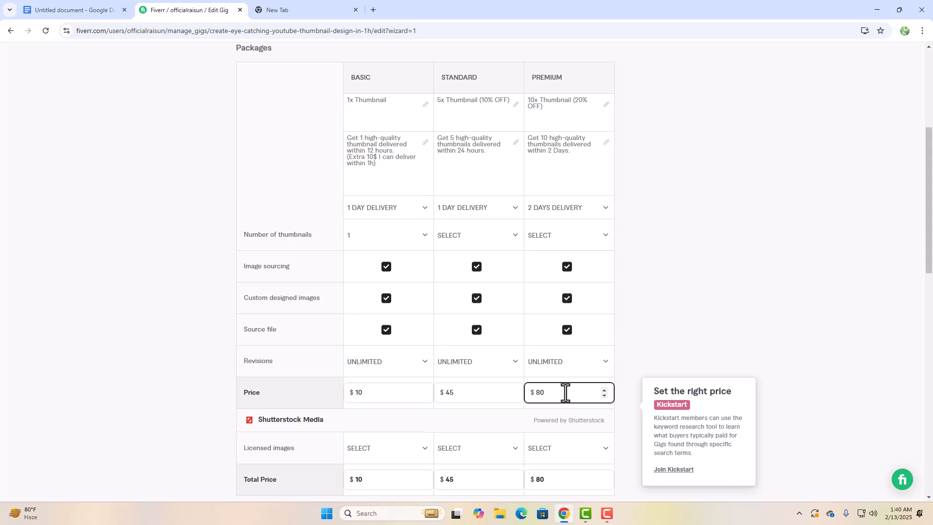
left_click(158, 335)
Step: Review the three packages' descriptions, options and prices against the package details in the document
scroll(173, 308, "down", 1)
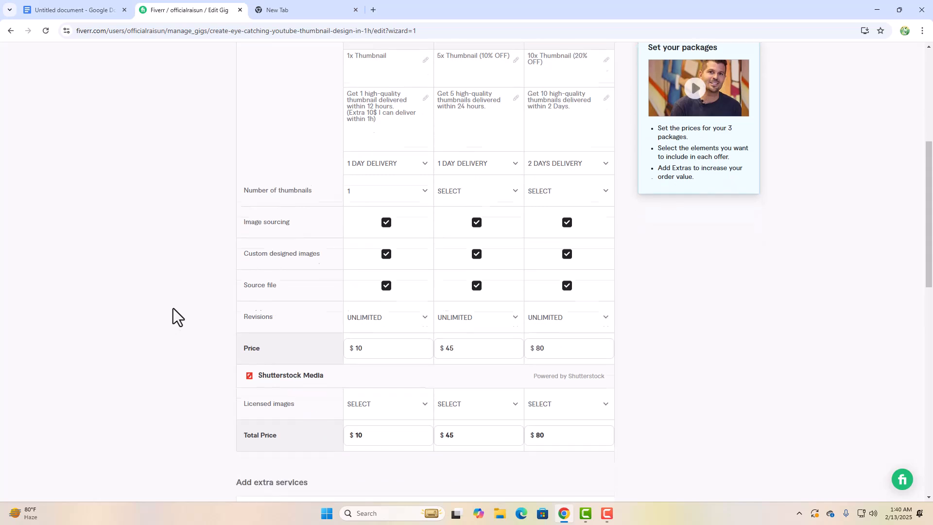
scroll(204, 272, "up", 3)
scroll(282, 287, "down", 3)
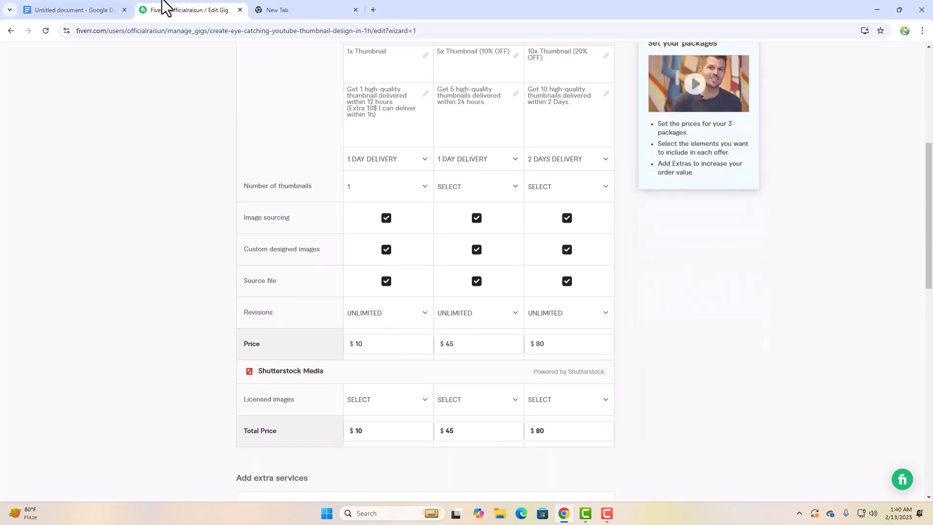
left_click(93, 10)
left_click(368, 427)
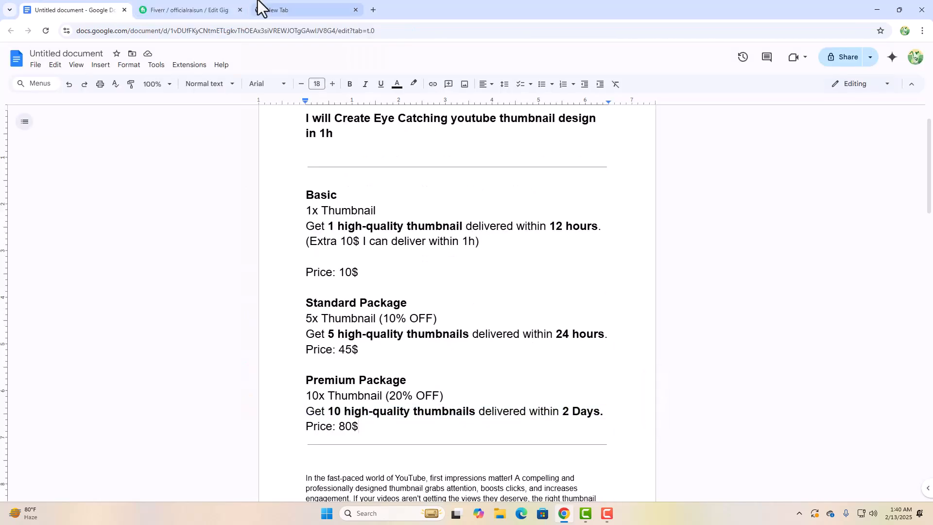
left_click(214, 10)
scroll(133, 313, "down", 2)
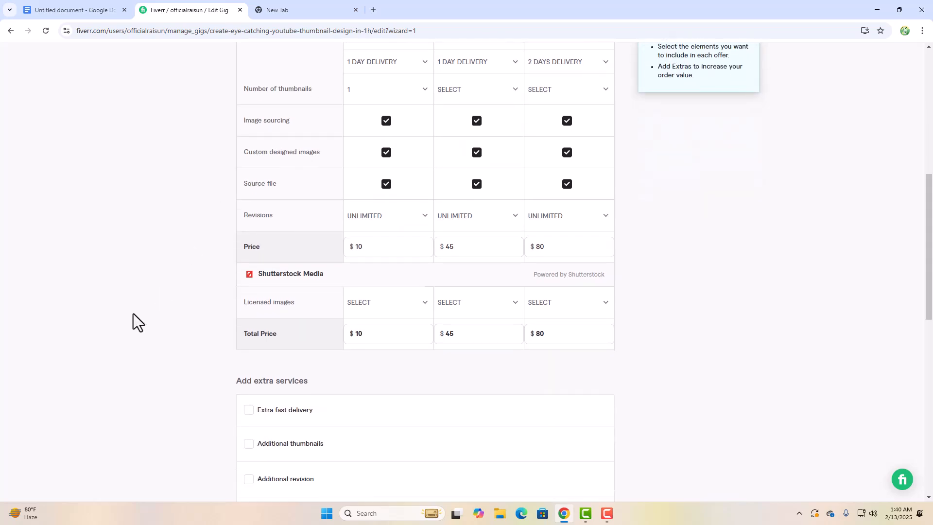
scroll(133, 314, "up", 4)
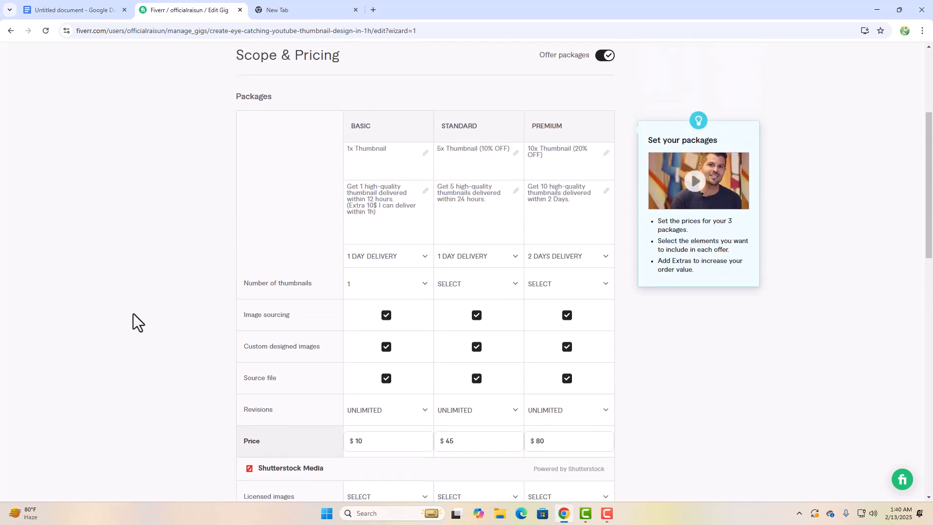
scroll(133, 313, "down", 4)
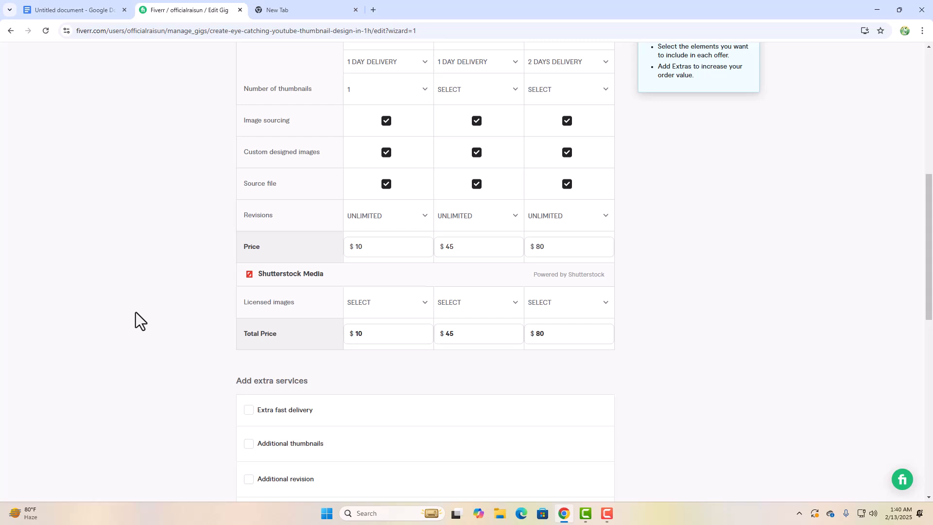
Step: Enable the Extra fast delivery service and offer 1-day delivery on the Premium package for an extra $15
scroll(136, 312, "down", 2)
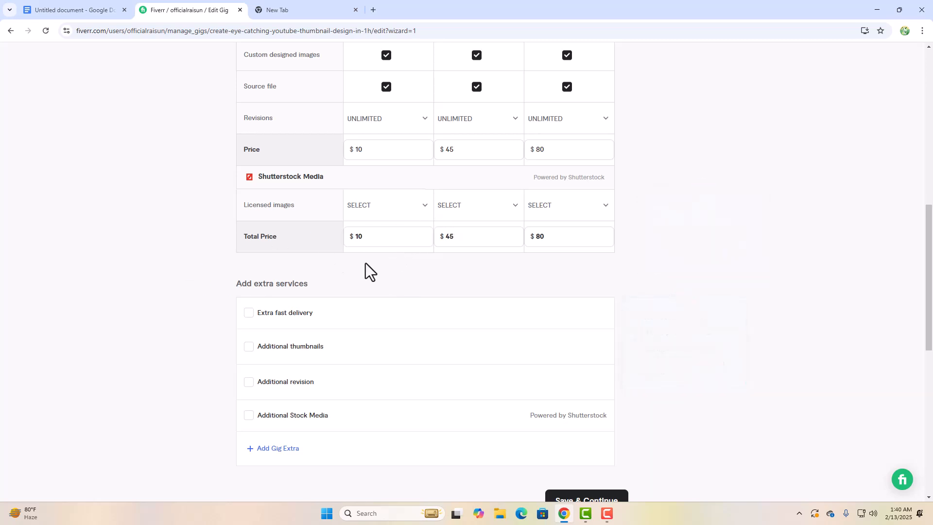
scroll(131, 335, "down", 1)
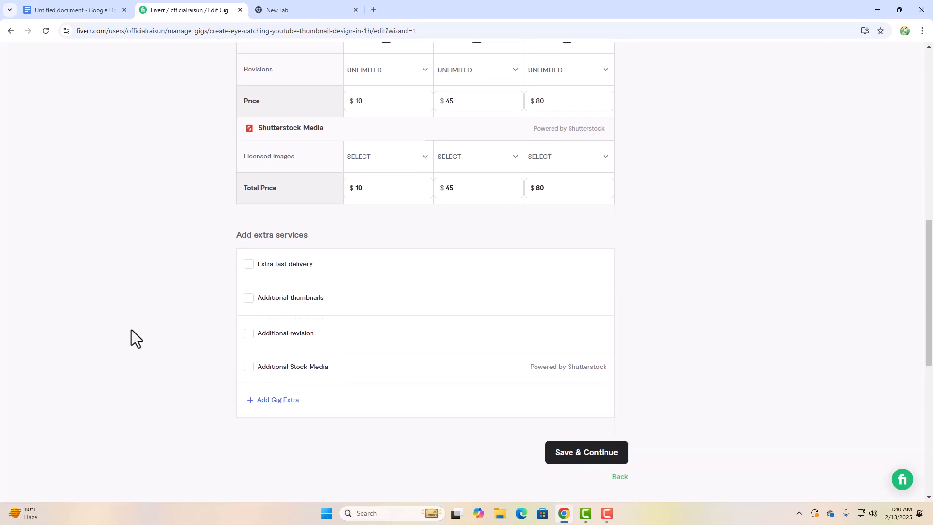
left_click(248, 265)
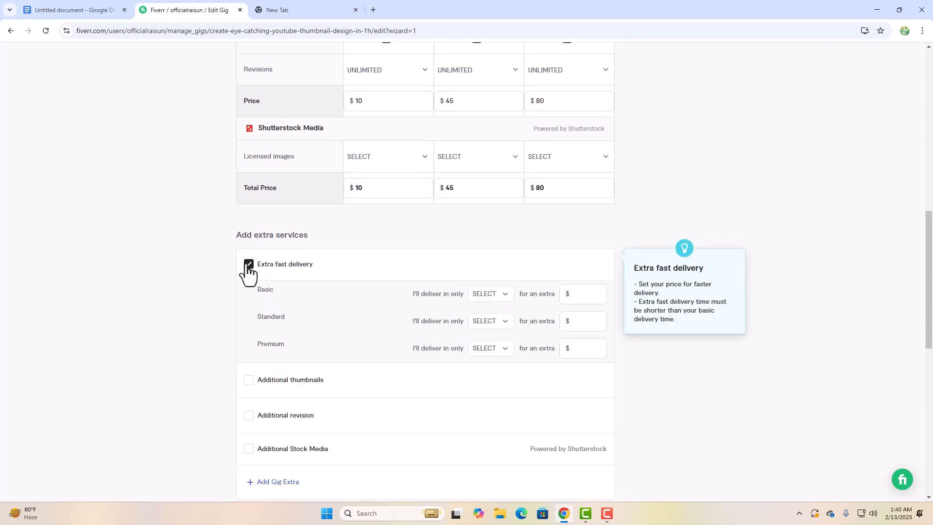
scroll(249, 272, "up", 1)
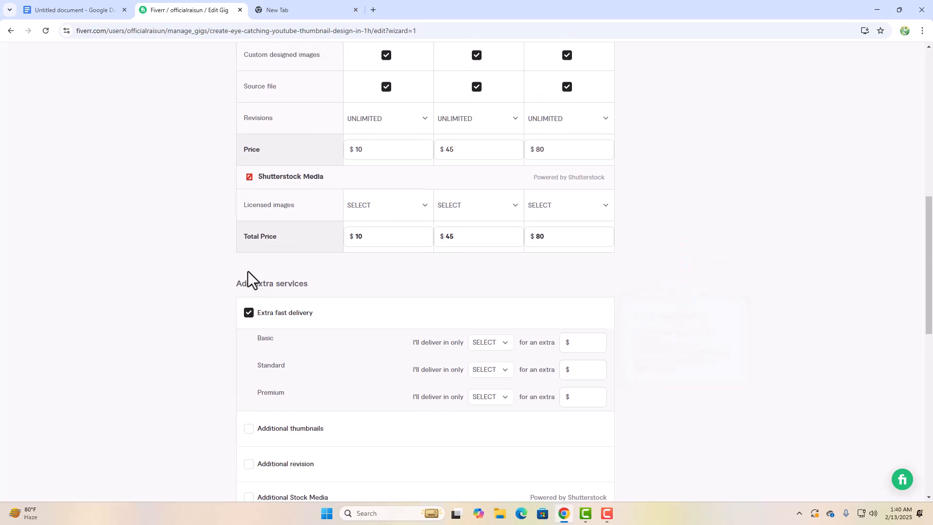
scroll(311, 320, "up", 5)
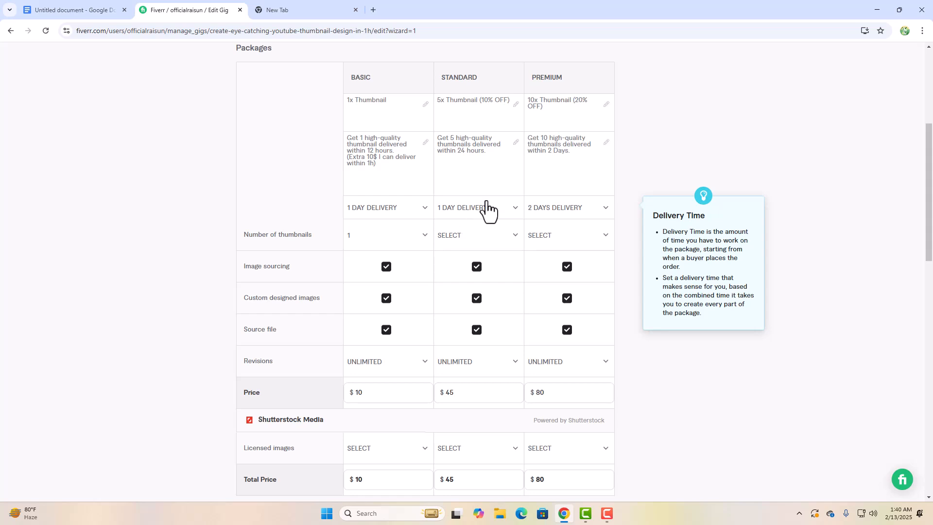
double_click(550, 77)
scroll(203, 211, "down", 4)
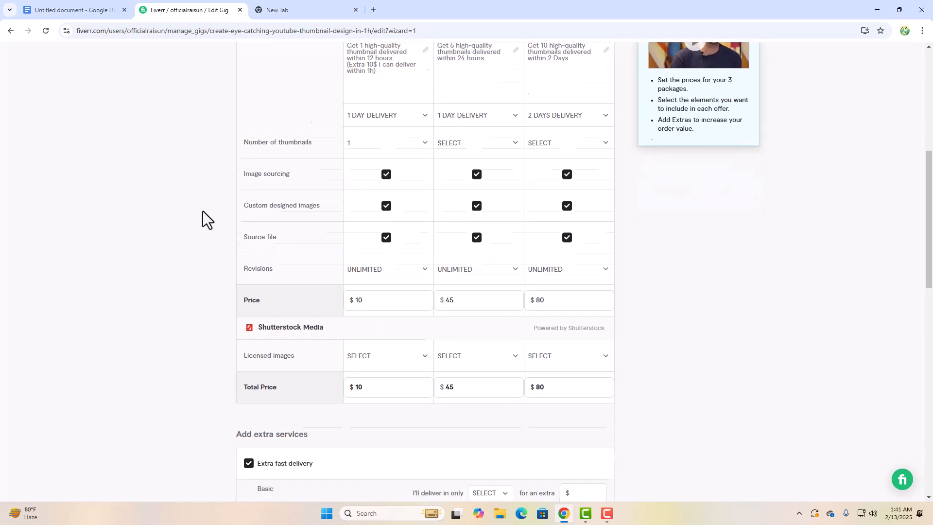
scroll(209, 248, "down", 2)
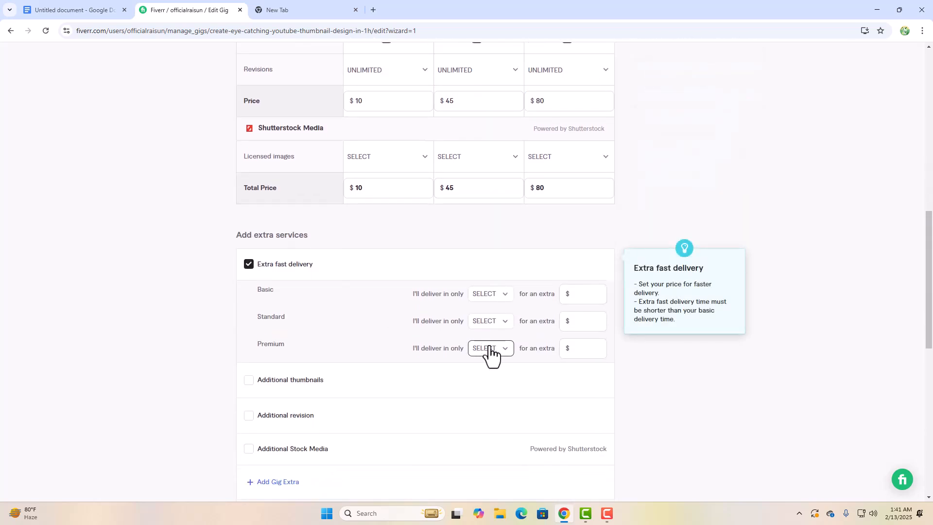
left_click(503, 350)
left_click(497, 401)
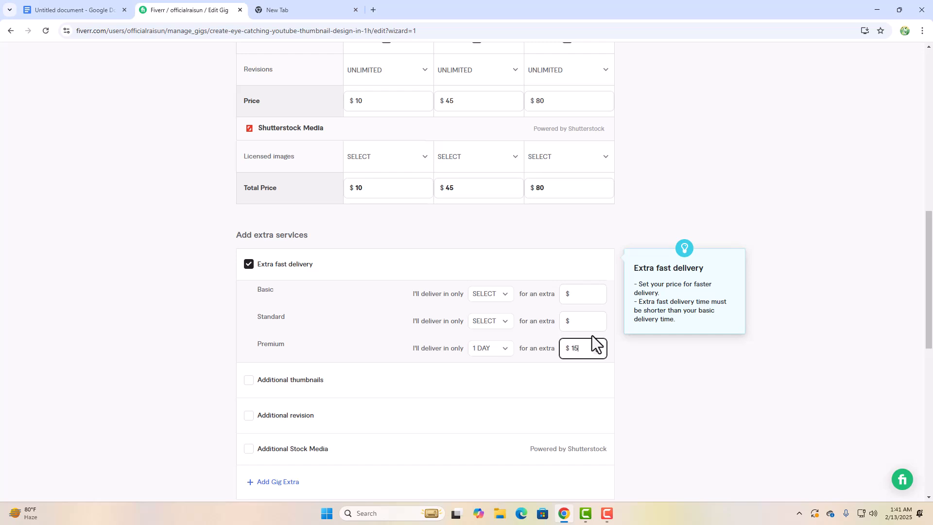
left_click(185, 325)
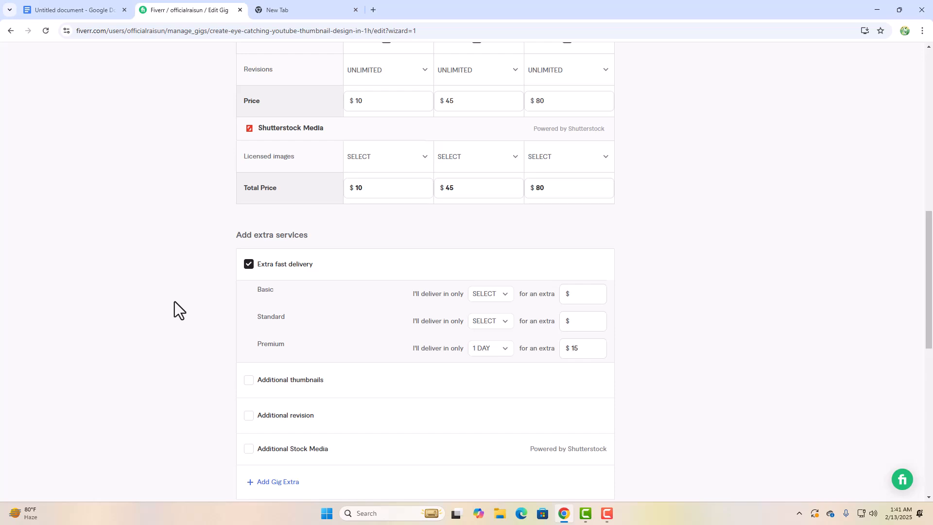
scroll(401, 308, "up", 5)
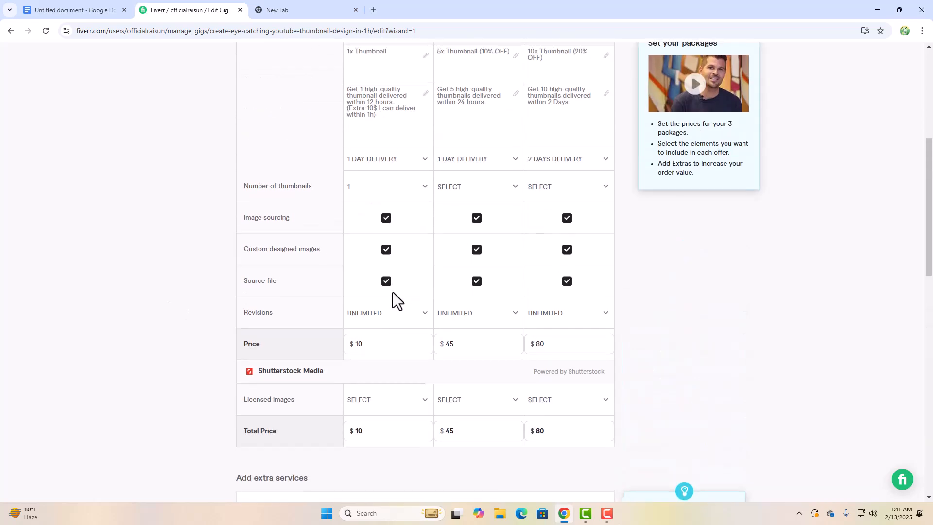
scroll(370, 148, "up", 2)
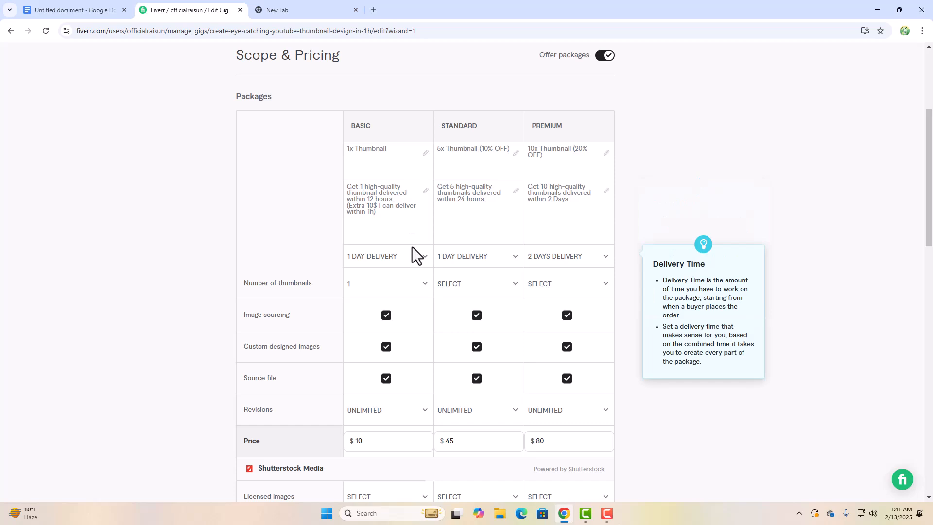
scroll(411, 247, "down", 2)
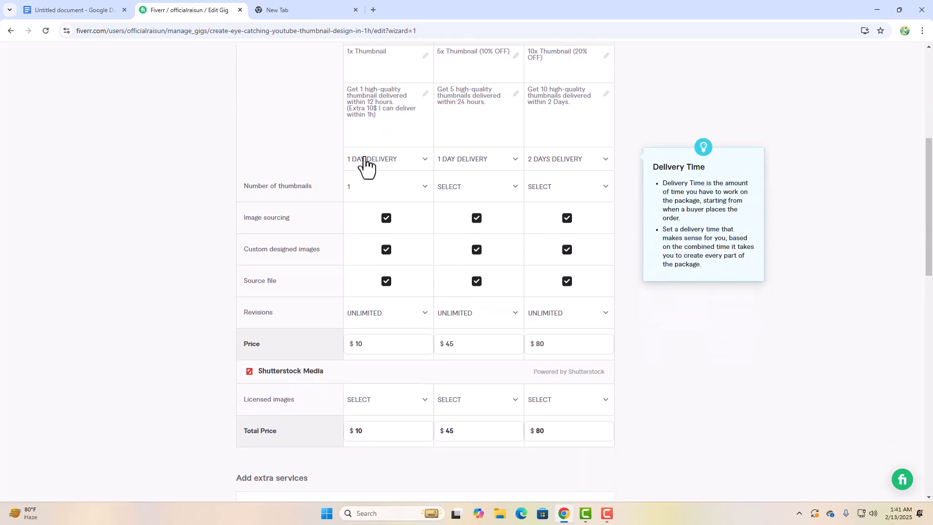
scroll(498, 311, "down", 5)
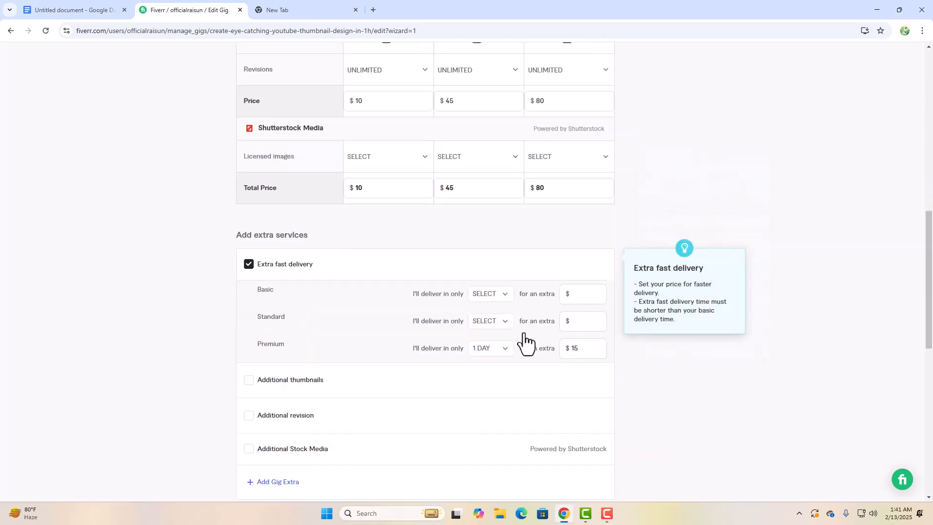
left_click(587, 325)
Step: Open Fiverr in the empty browser tab and search for "youtube thumbnail" gigs
left_click(337, 7)
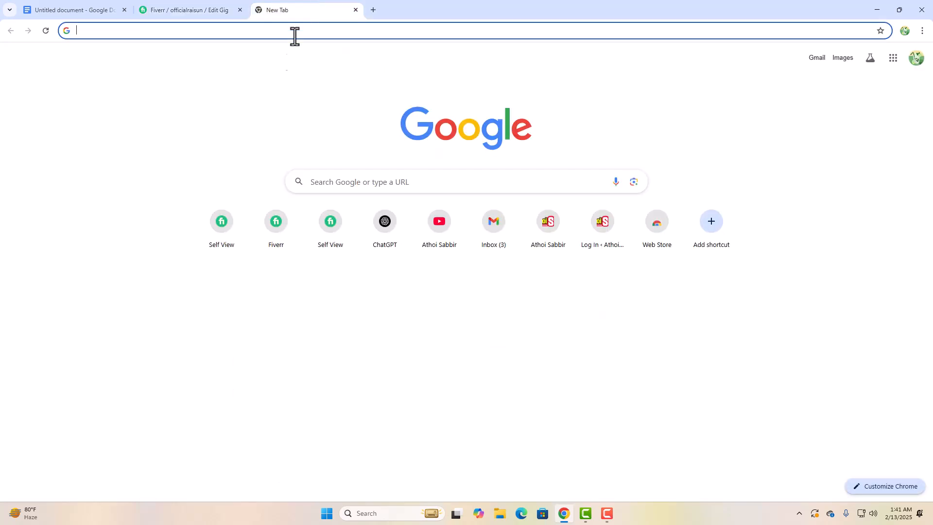
left_click(328, 225)
scroll(342, 218, "down", 5)
scroll(342, 217, "down", 14)
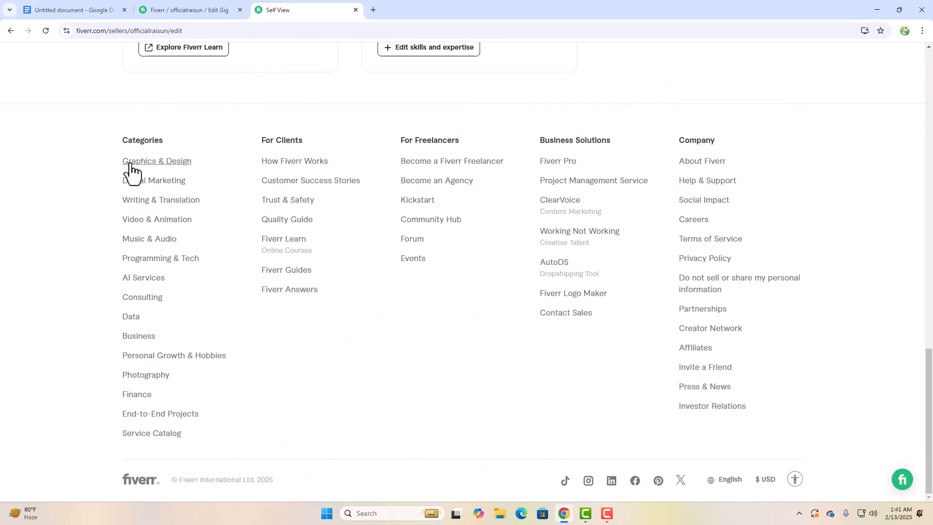
left_click(235, 61)
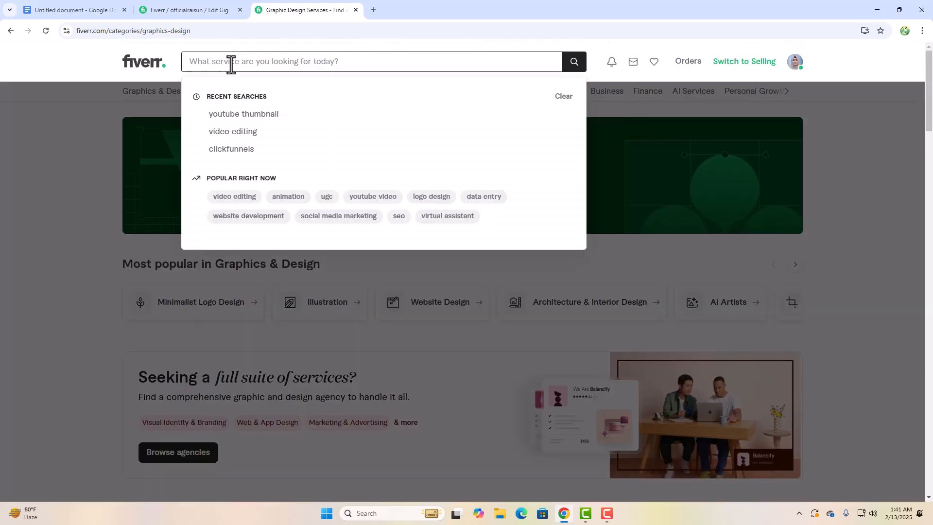
left_click(245, 121)
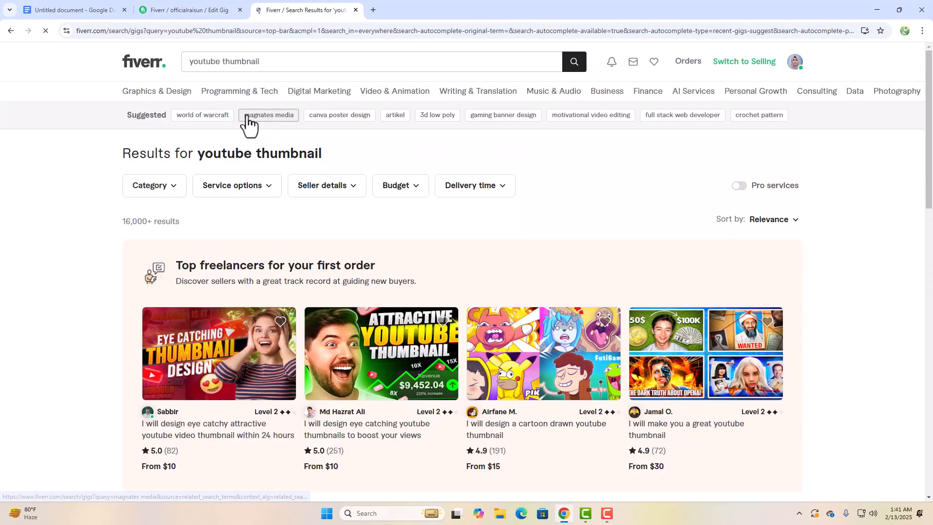
Step: Browse the "youtube thumbnail" search results to examine competing gigs' thumbnails, titles and starting prices
scroll(246, 122, "down", 1)
scroll(247, 123, "down", 3)
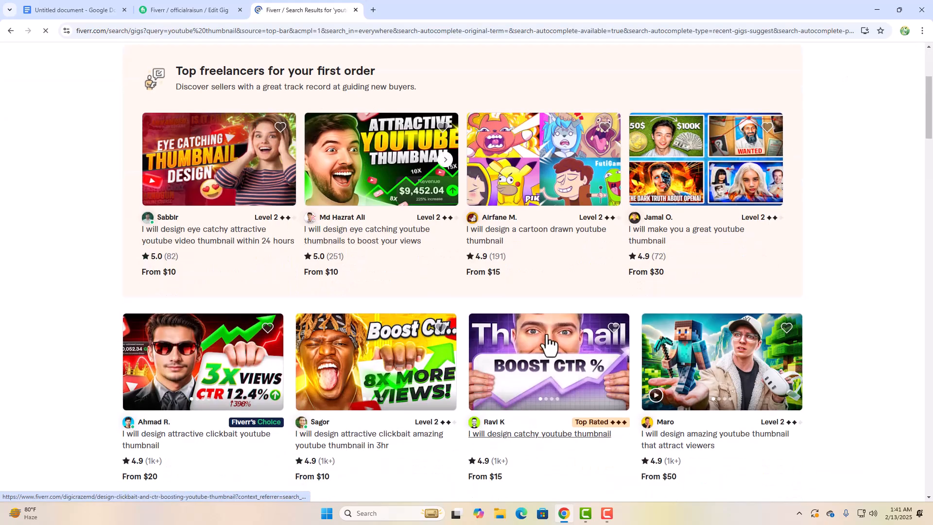
scroll(311, 381, "down", 5)
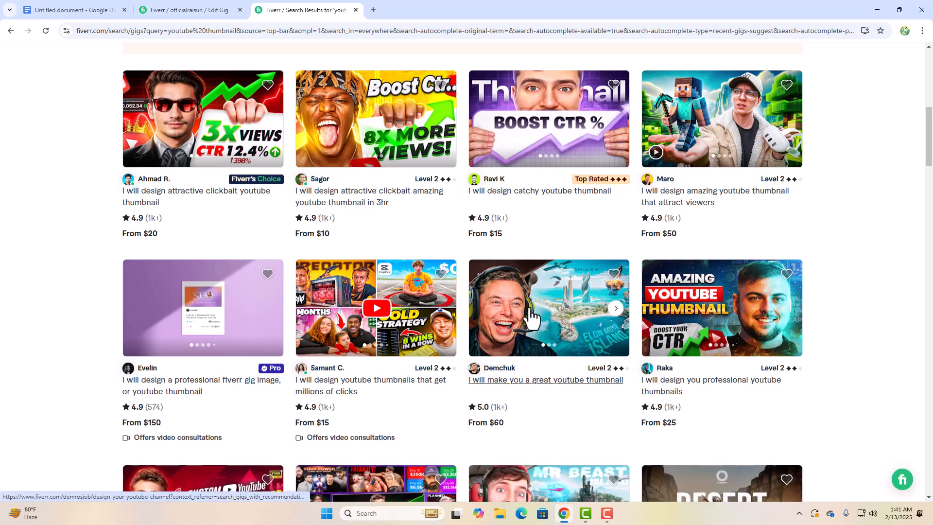
scroll(431, 318, "down", 1)
scroll(431, 318, "down", 5)
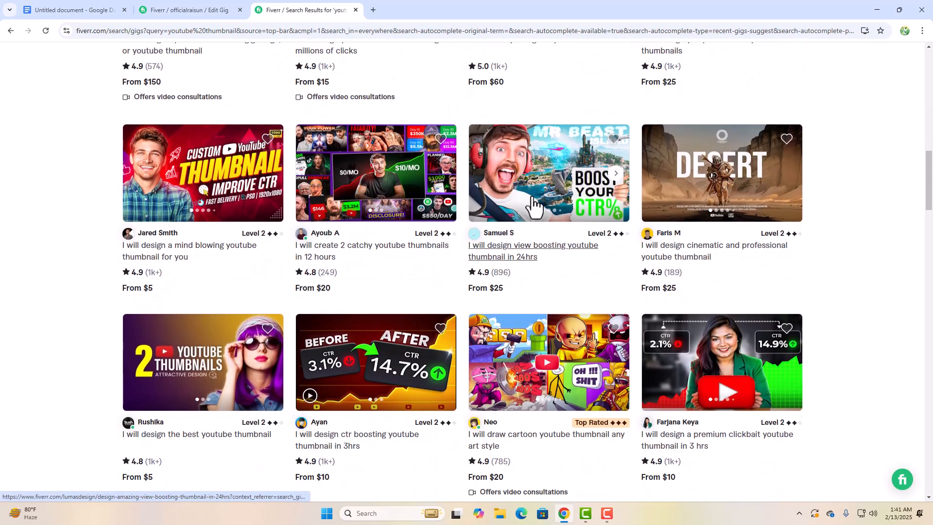
scroll(532, 207, "down", 1)
scroll(554, 290, "down", 2)
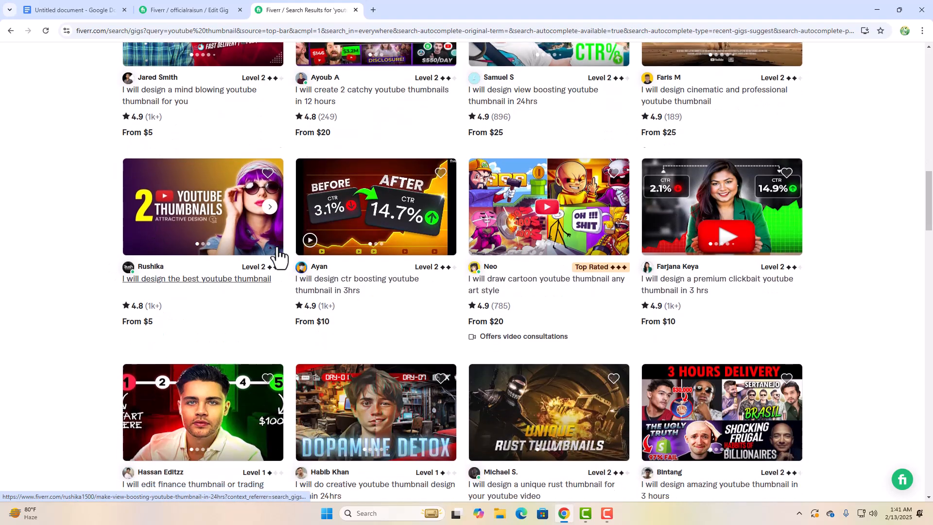
scroll(275, 254, "down", 6)
scroll(279, 256, "down", 2)
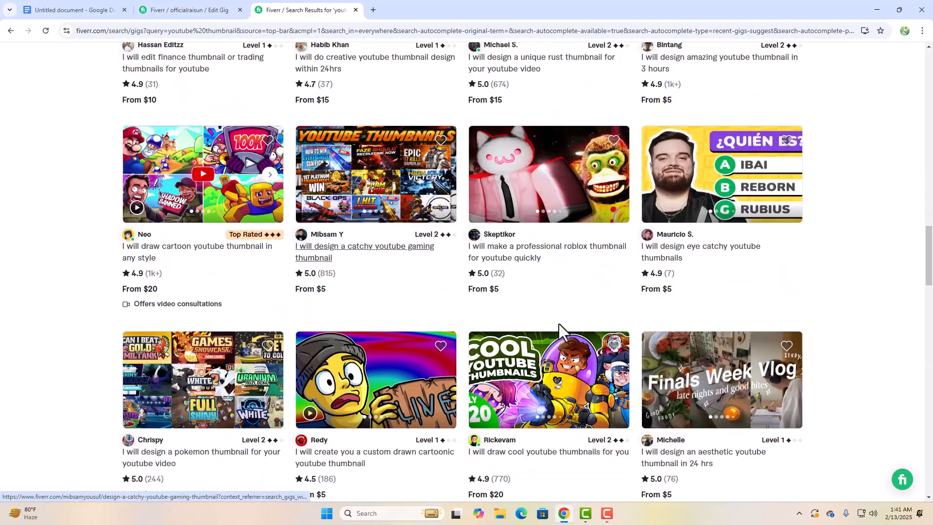
Step: Open the gig "I will draw cool youtube thumbnails for you" in a new tab and examine 1-day delivery for Basic in its package comparison
middle_click(562, 373)
scroll(562, 372, "down", 1)
scroll(558, 371, "down", 8)
scroll(427, 166, "down", 3)
left_click(444, 8)
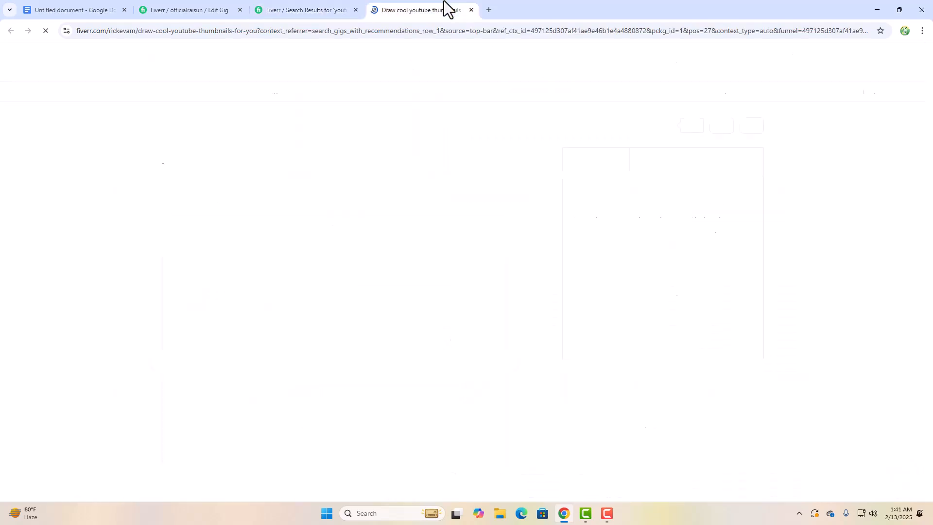
scroll(425, 262, "down", 20)
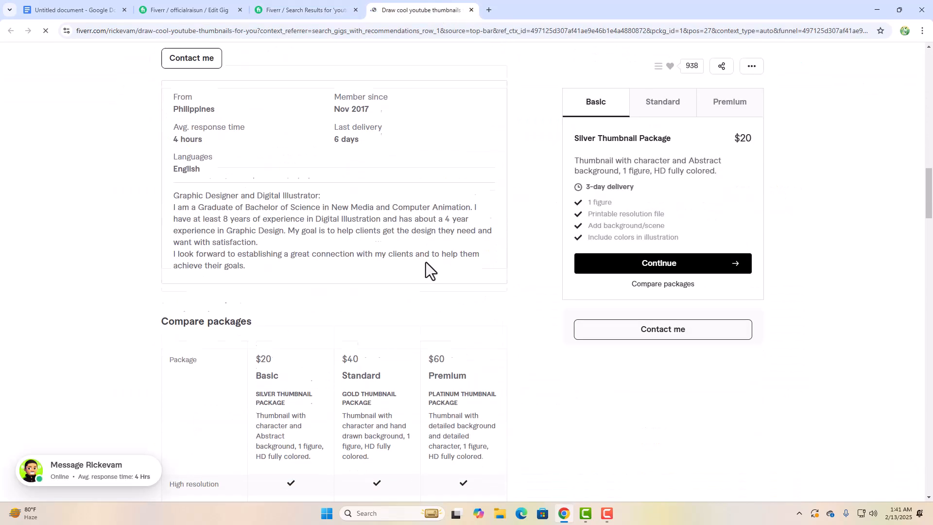
scroll(389, 281, "down", 1)
scroll(306, 315, "up", 1)
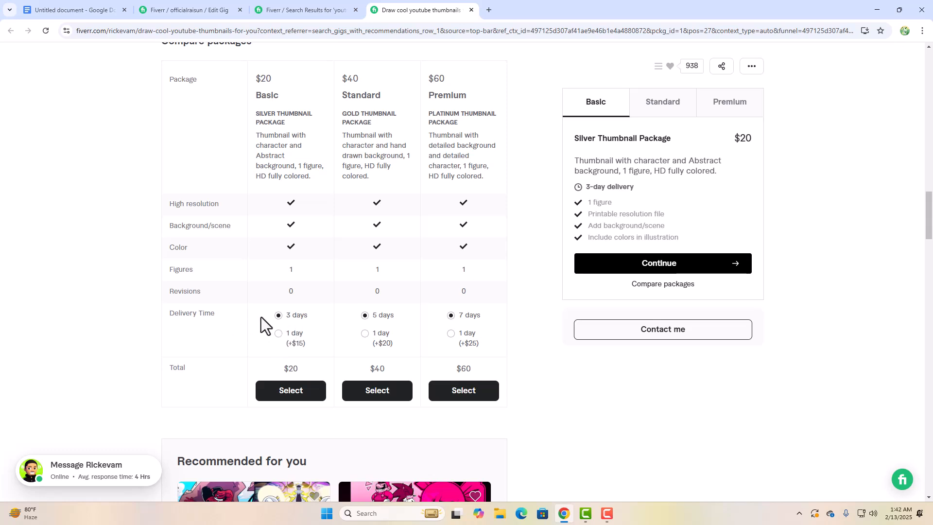
left_click(279, 344)
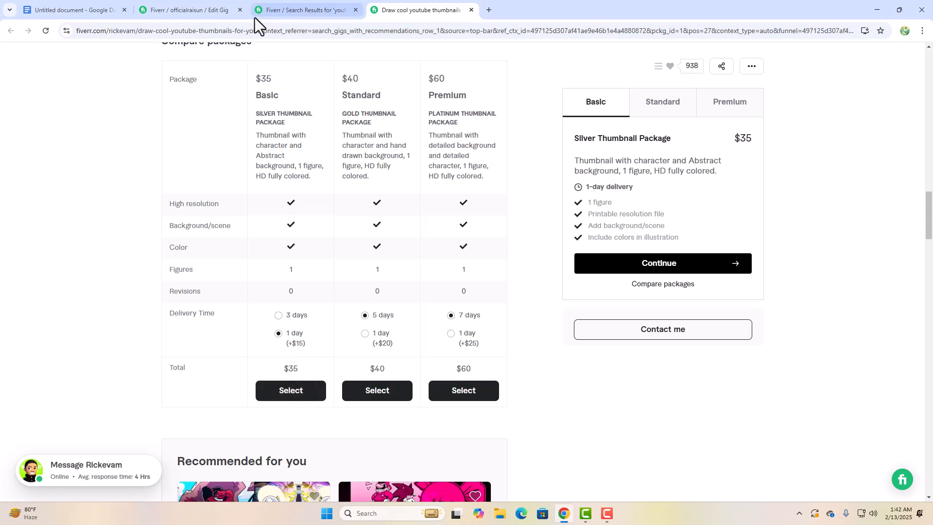
Step: Return to the gig being edited and enable the Additional thumbnails service for an extra $10
left_click(269, 15)
left_click(214, 13)
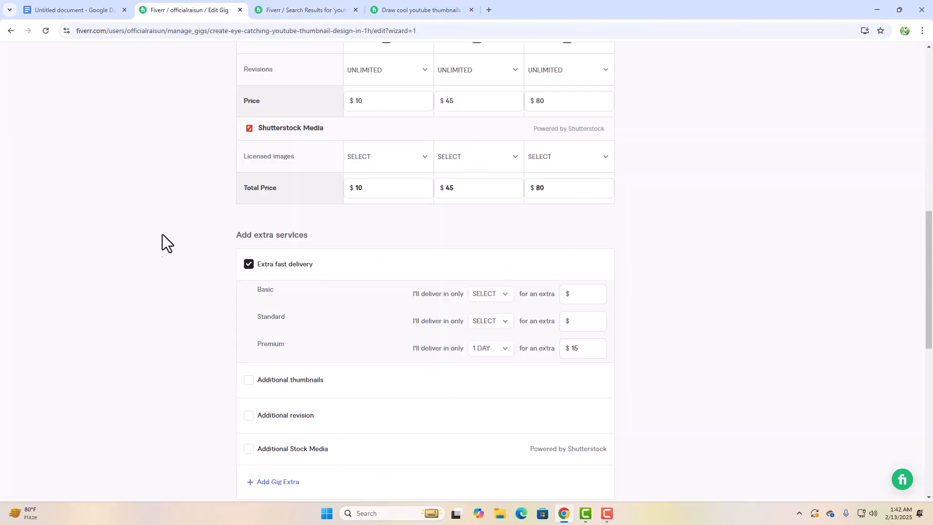
scroll(166, 238, "down", 2)
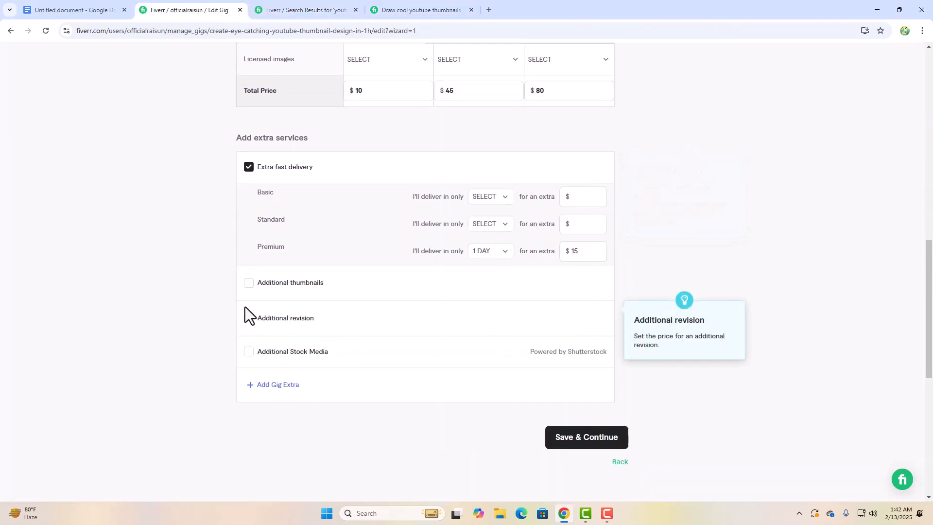
left_click(247, 287)
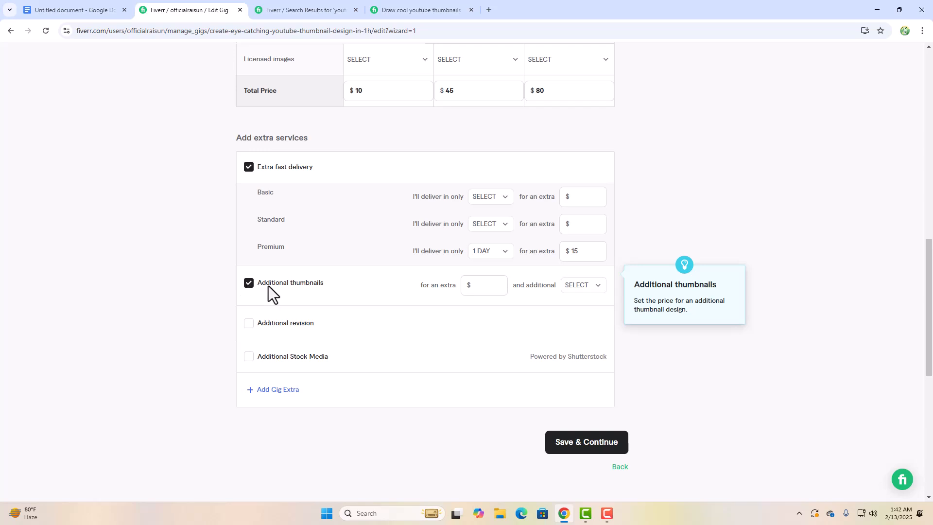
scroll(283, 312, "up", 10)
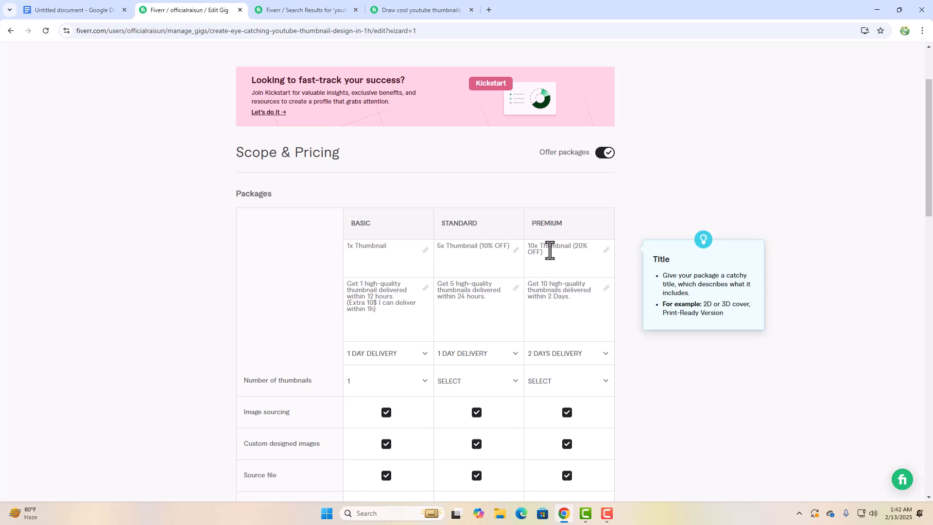
scroll(550, 251, "down", 9)
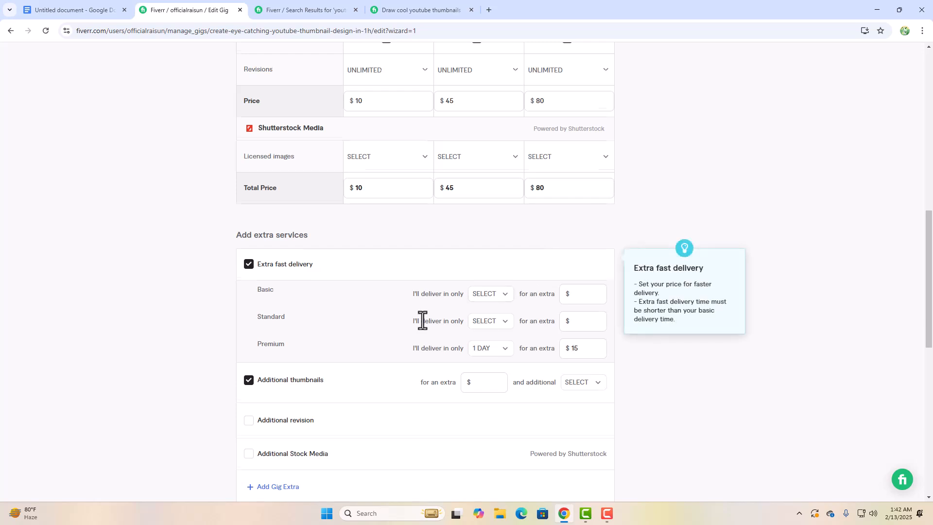
scroll(426, 321, "down", 2)
left_click(466, 289)
type("5")
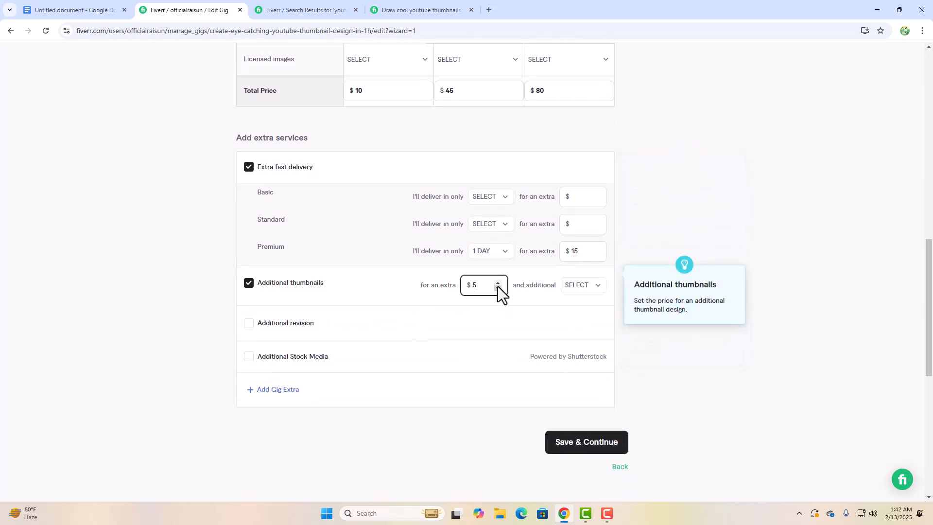
left_click(581, 292)
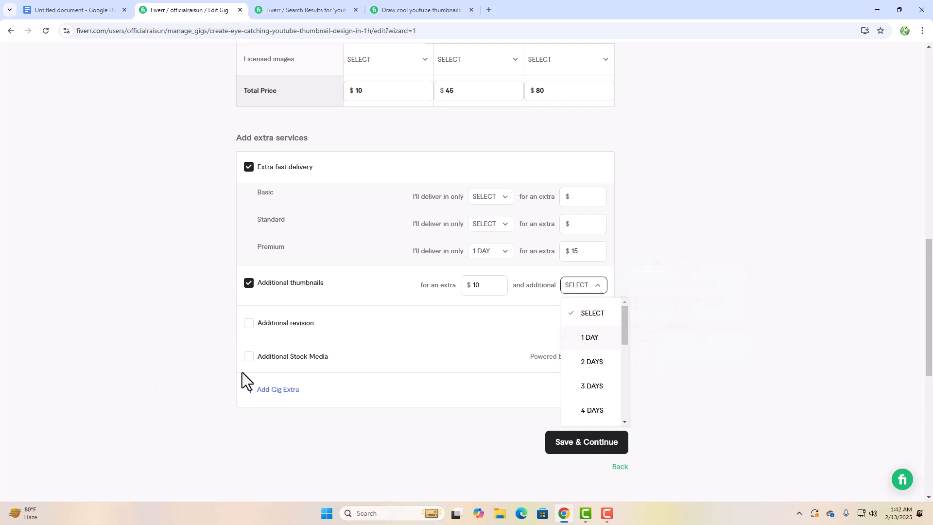
left_click(138, 358)
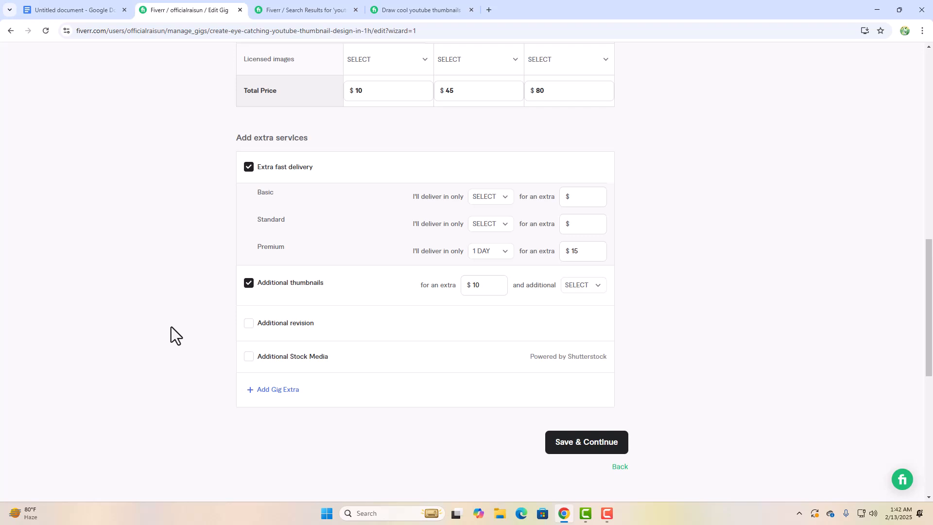
left_click(578, 288)
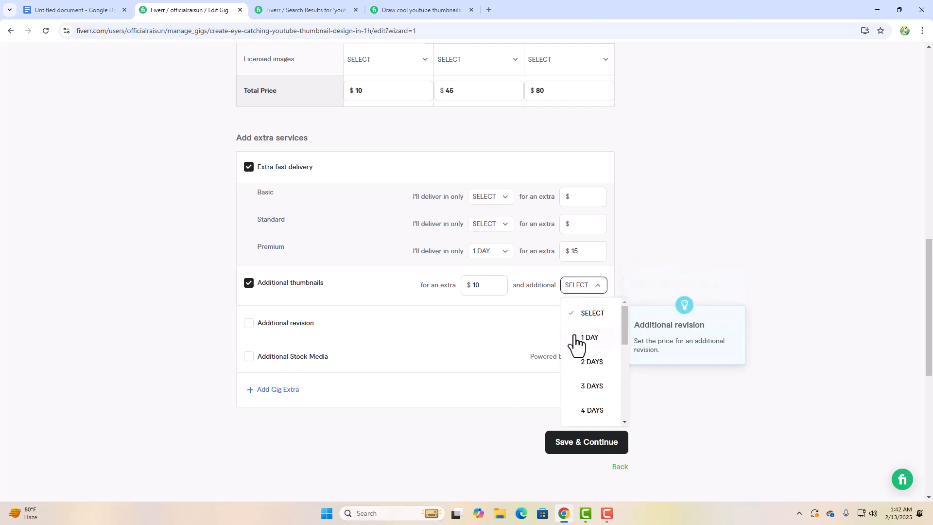
left_click(195, 322)
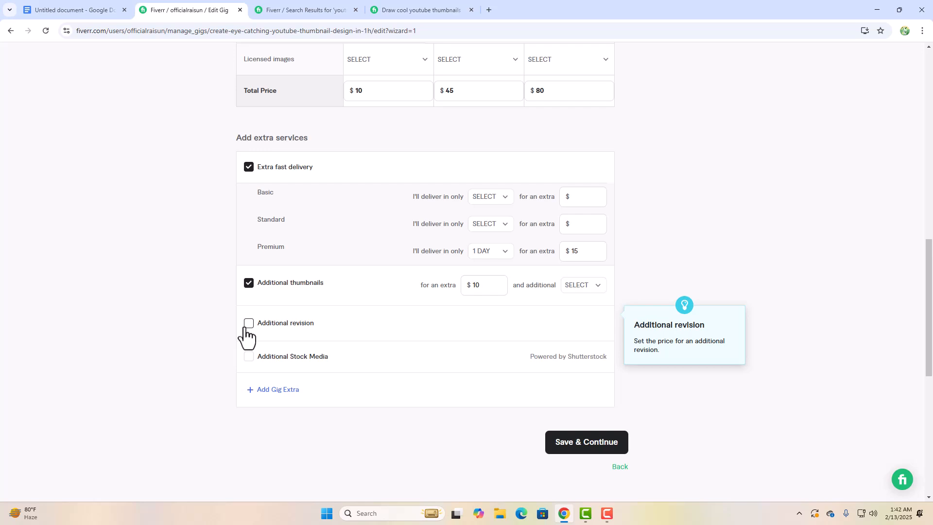
Step: Enable Additional Stock Media and offer licensed images at $2 each, up to 10
scroll(250, 334, "up", 8)
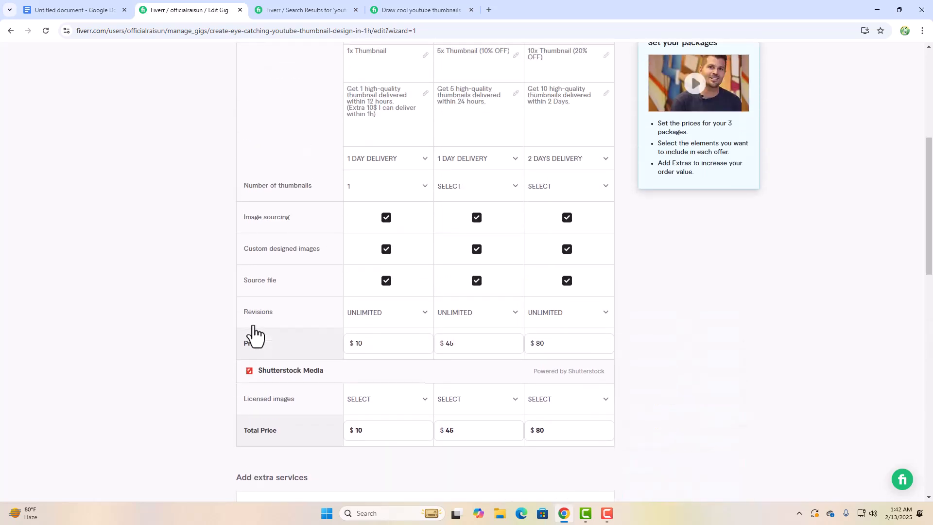
scroll(388, 340, "down", 8)
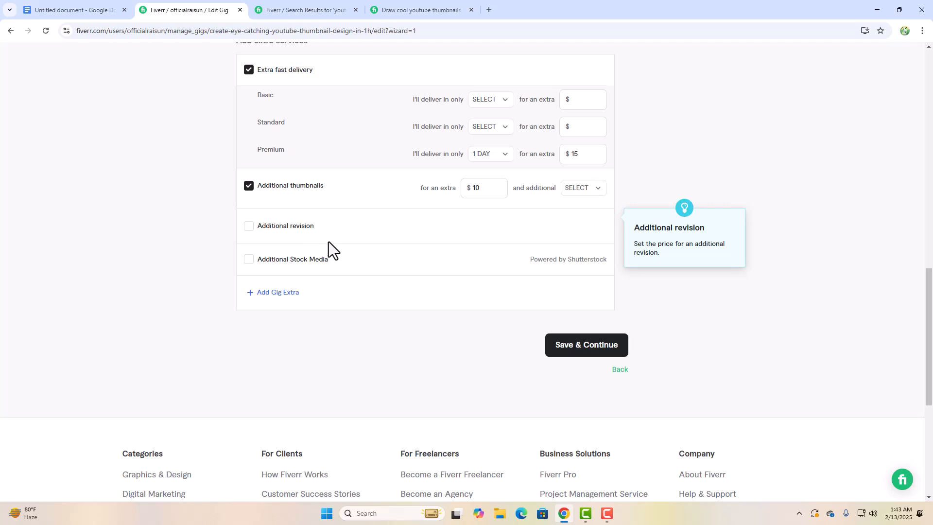
left_click(248, 261)
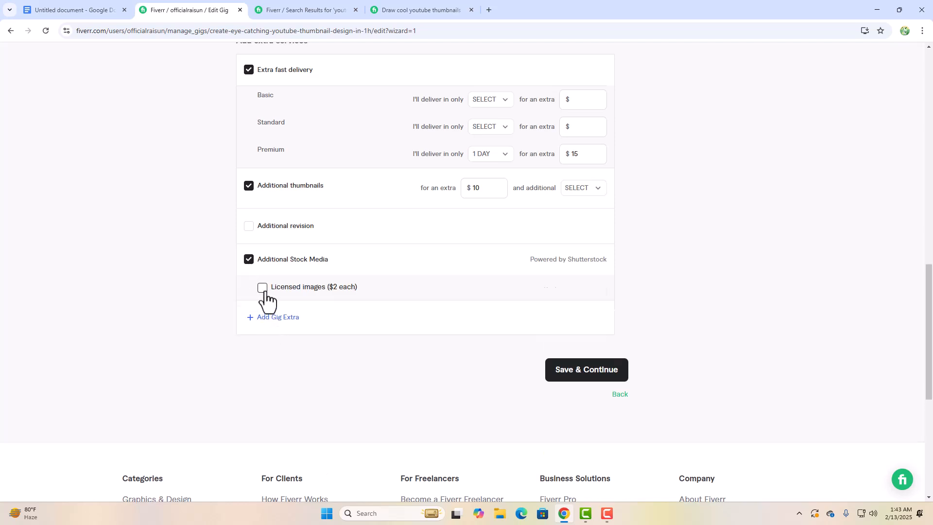
left_click(264, 290)
left_click(580, 290)
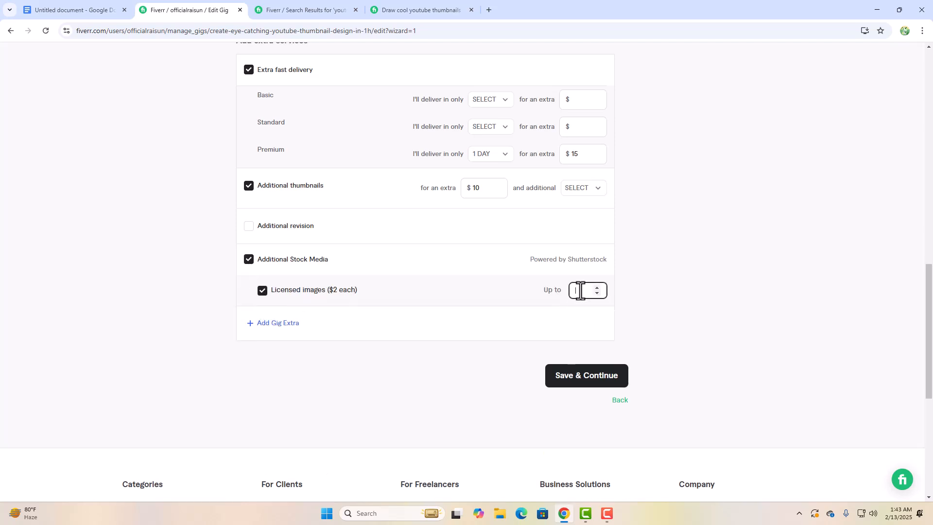
type("10")
left_click(496, 361)
Step: Review the packages' descriptions, delivery times and prices together with the enabled extra services
scroll(665, 396, "up", 3)
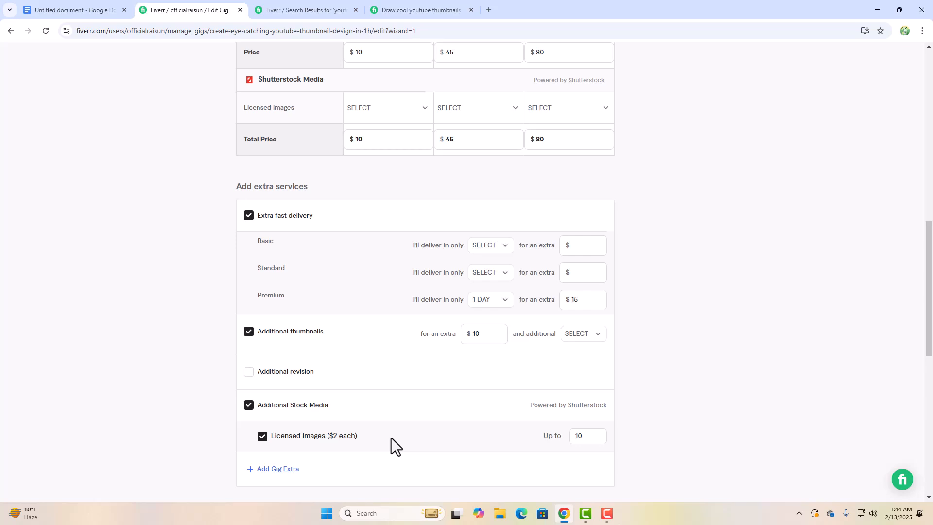
scroll(392, 438, "down", 5)
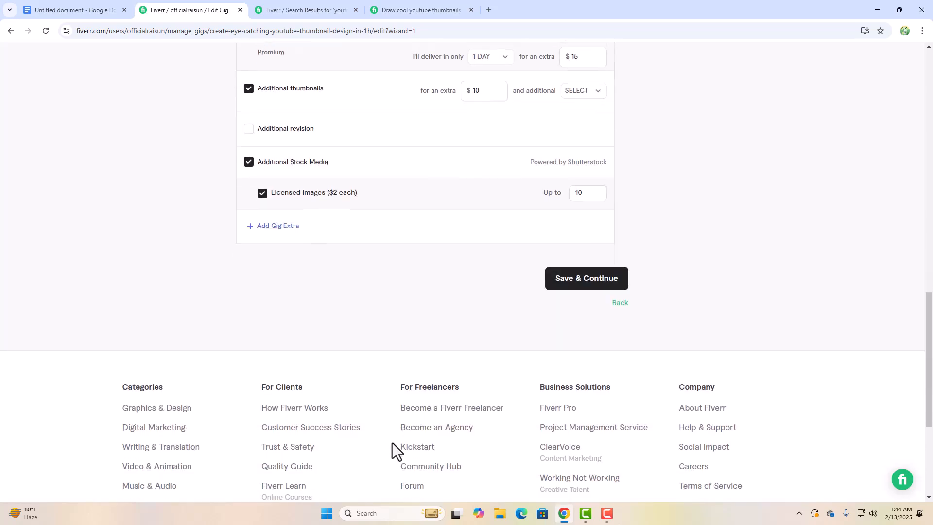
scroll(392, 442, "up", 3)
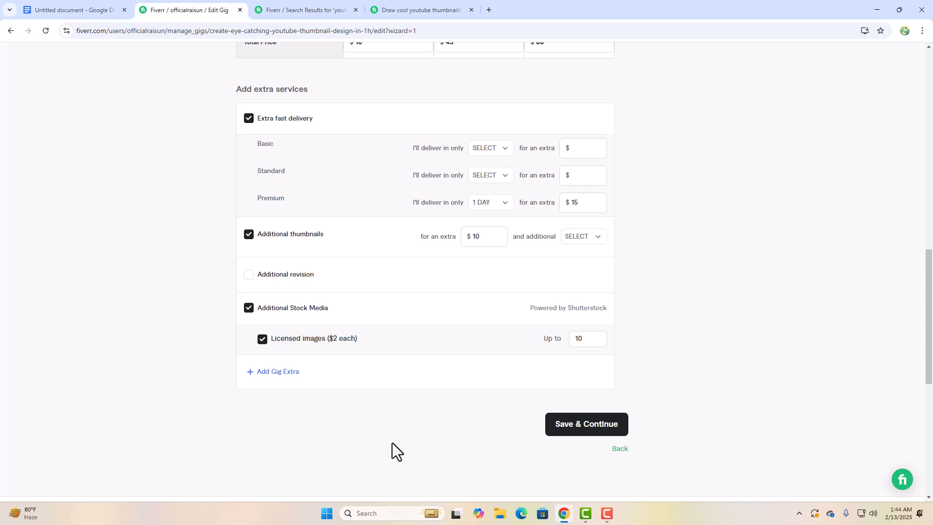
scroll(392, 442, "up", 3)
scroll(392, 443, "down", 4)
scroll(392, 446, "up", 3)
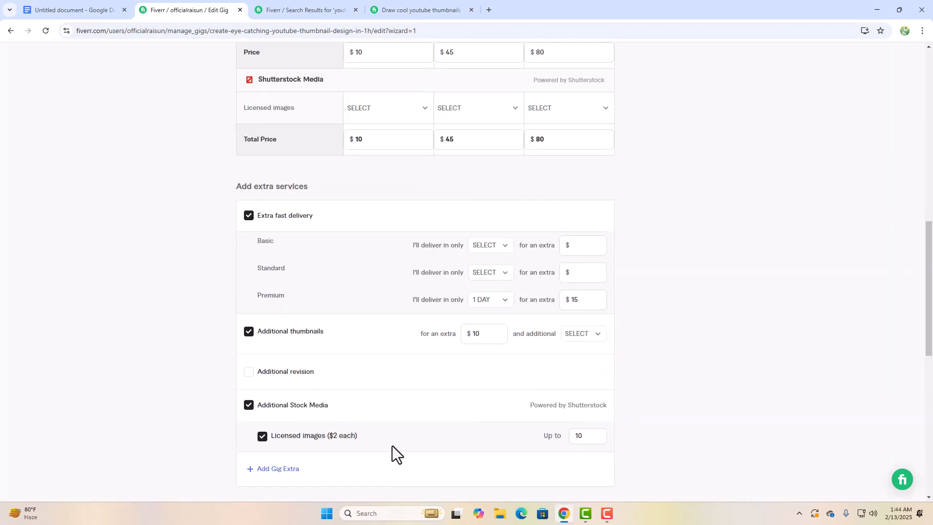
scroll(392, 445, "down", 3)
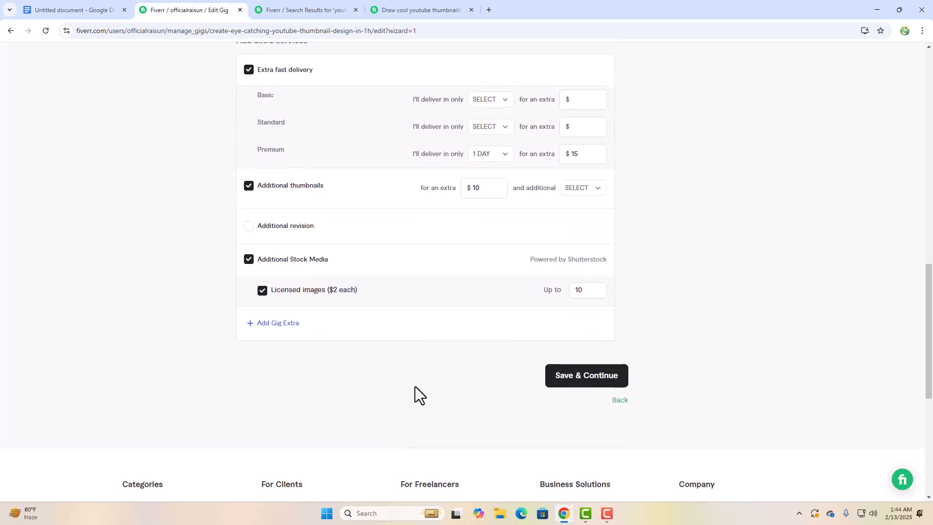
scroll(415, 374, "up", 13)
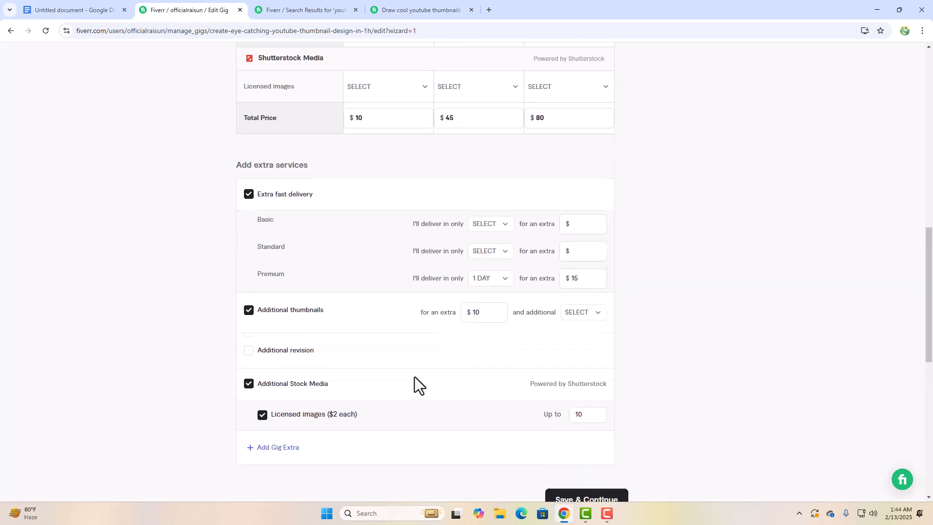
scroll(418, 373, "up", 2)
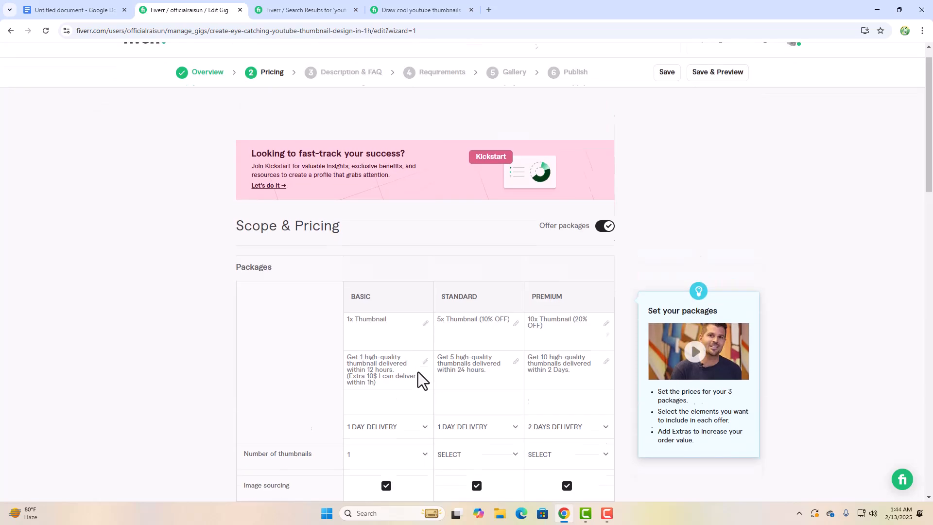
scroll(418, 373, "down", 6)
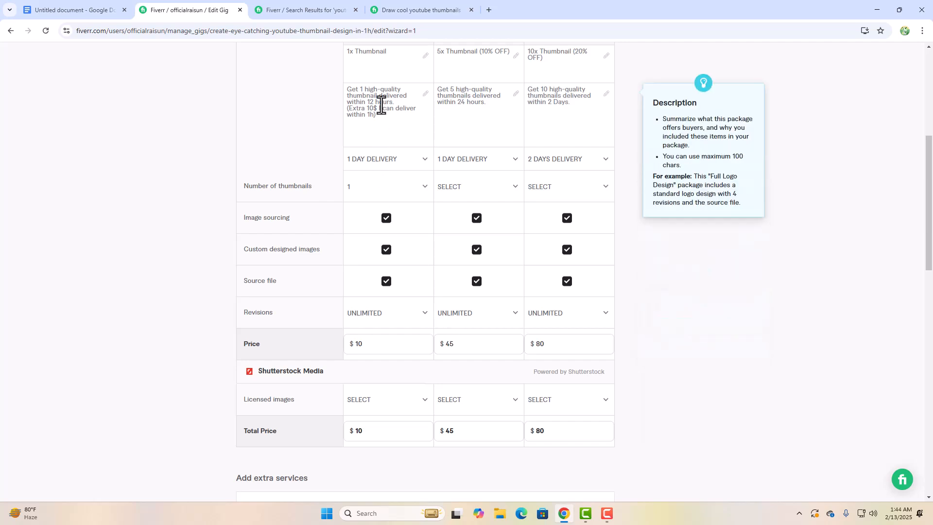
scroll(370, 141, "down", 5)
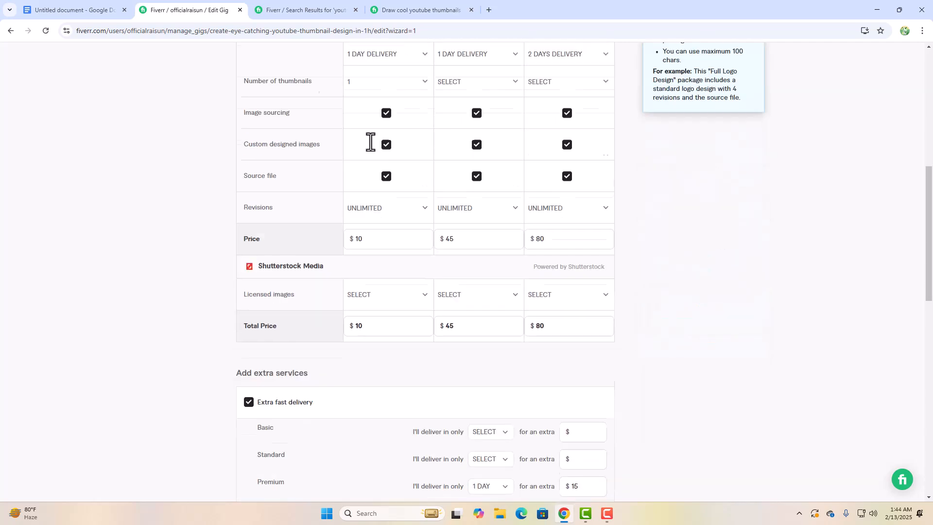
Step: Add a custom gig extra titled "1h Delivery" below the Additional Stock Media service
scroll(370, 140, "down", 7)
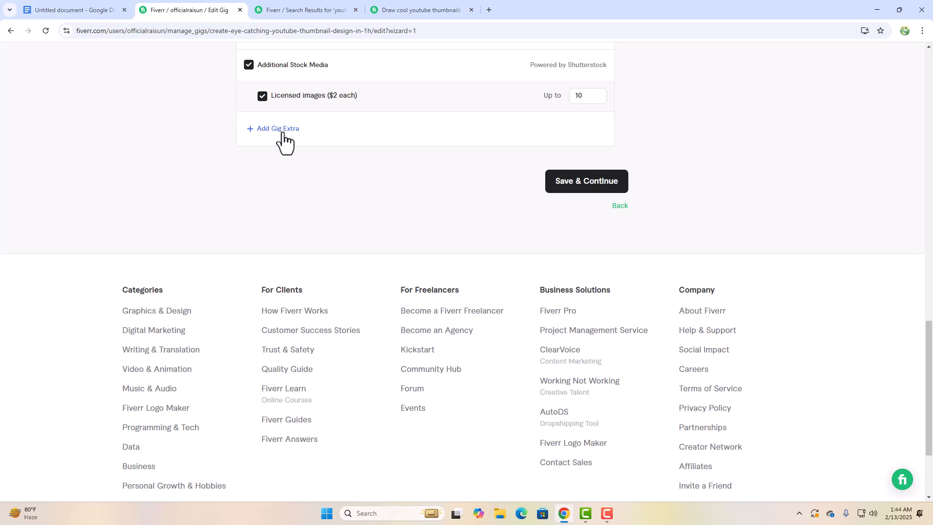
left_click(267, 130)
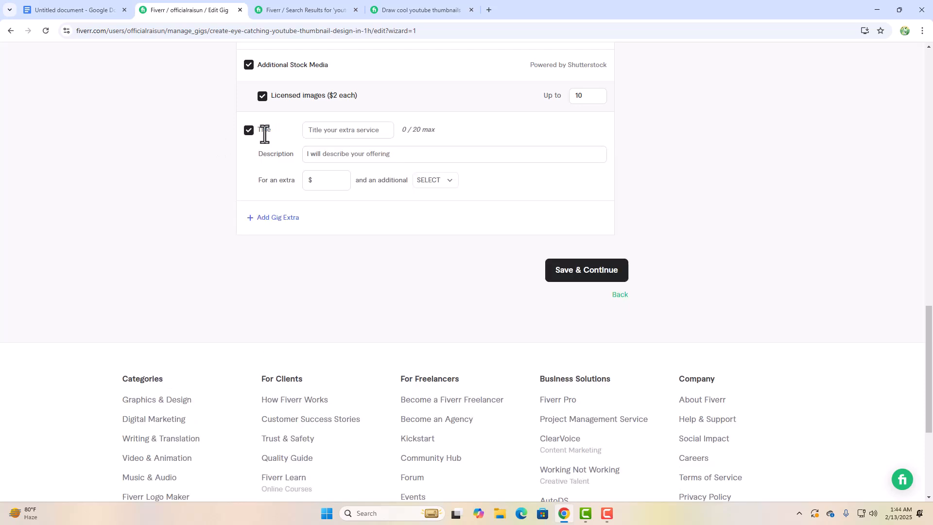
left_click(330, 130)
type("1h ")
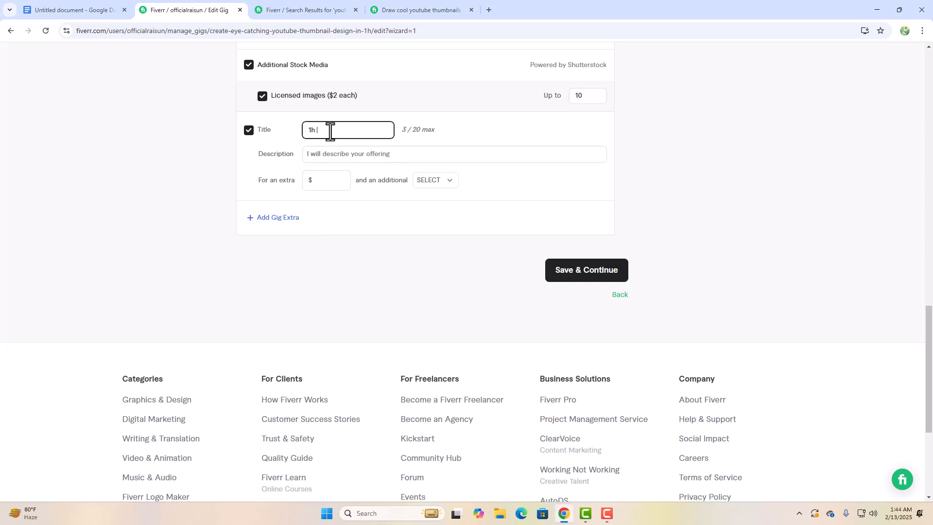
type("Delivery")
Step: Describe the 1h Delivery extra as "deliver your thumbnail within 1 hour" and charge an extra $10 for it
left_click(323, 153)
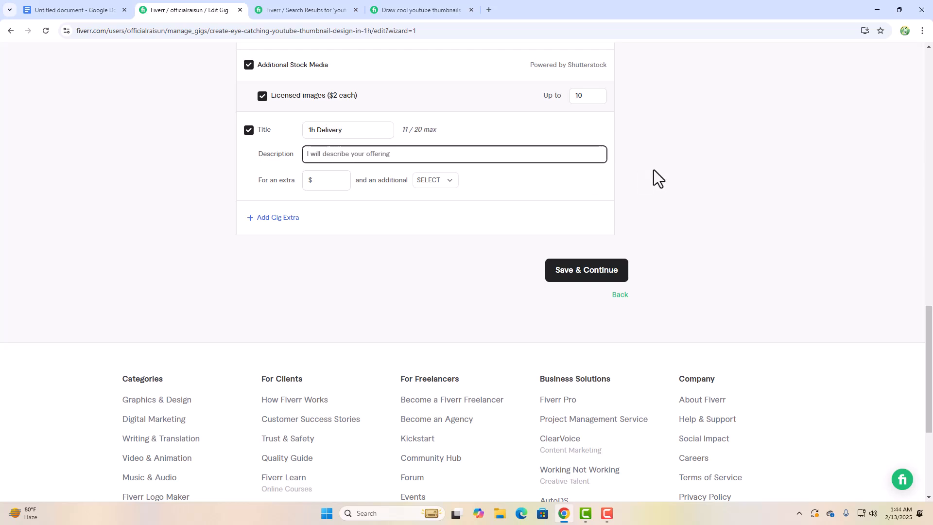
type("deliver")
type(" your")
type(" 1")
type(" thum")
type("bnail")
type(" within")
type(" 1 hours")
left_click(332, 187)
type("10")
left_click(385, 262)
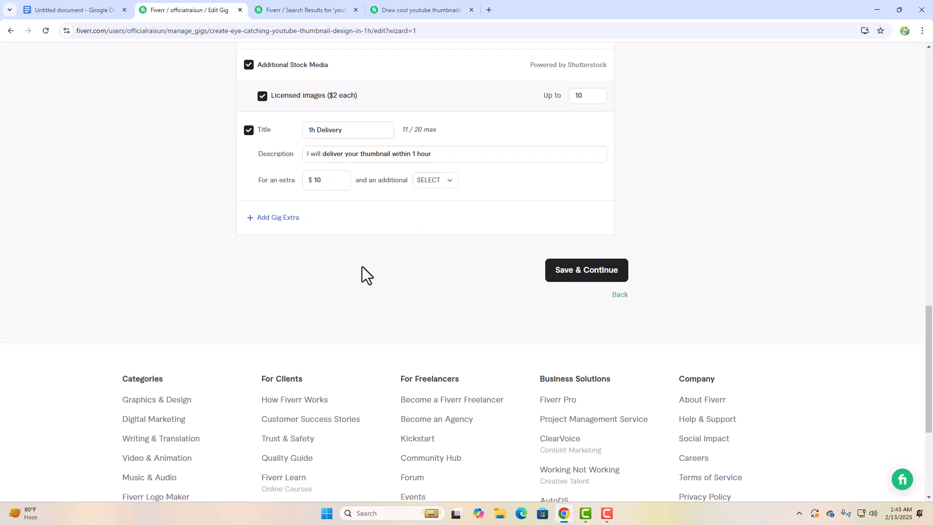
Step: Add a second custom gig extra titled "YouTube Banner"
scroll(486, 243, "up", 1)
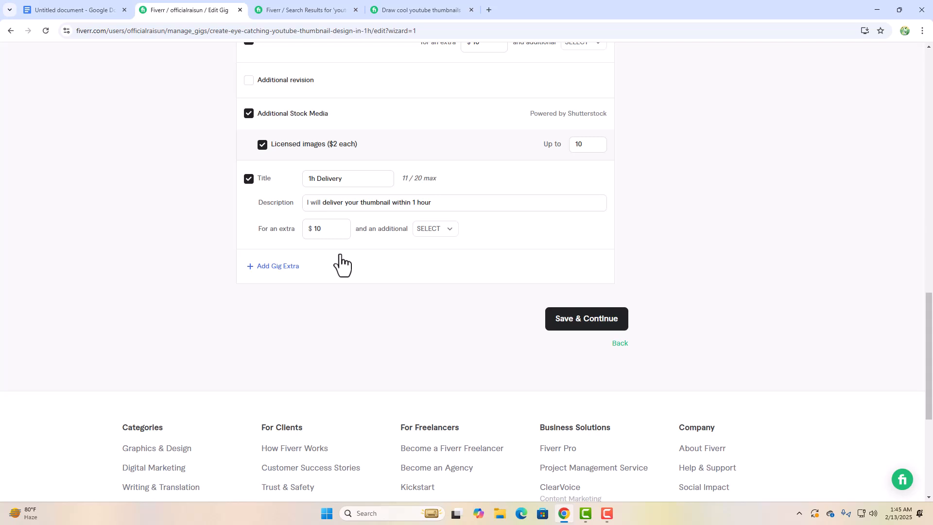
scroll(340, 264, "up", 3)
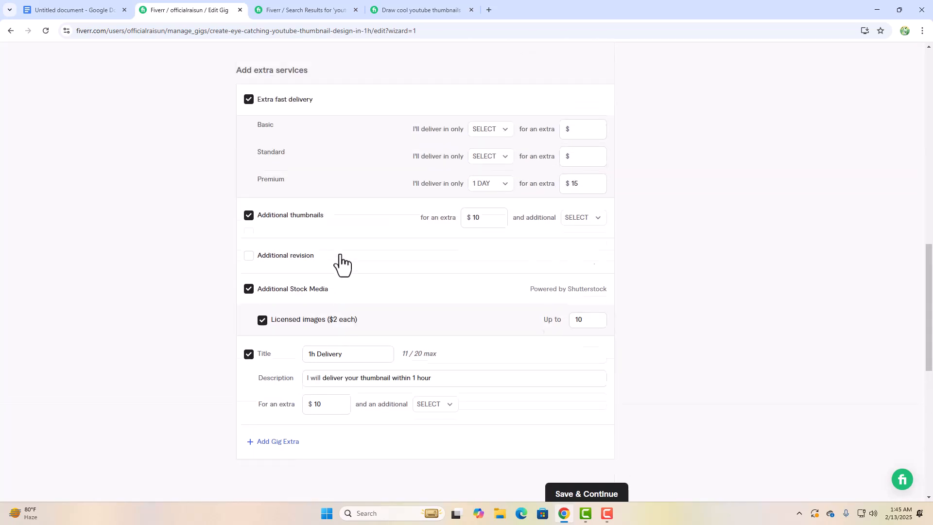
scroll(349, 241, "down", 4)
left_click(312, 129)
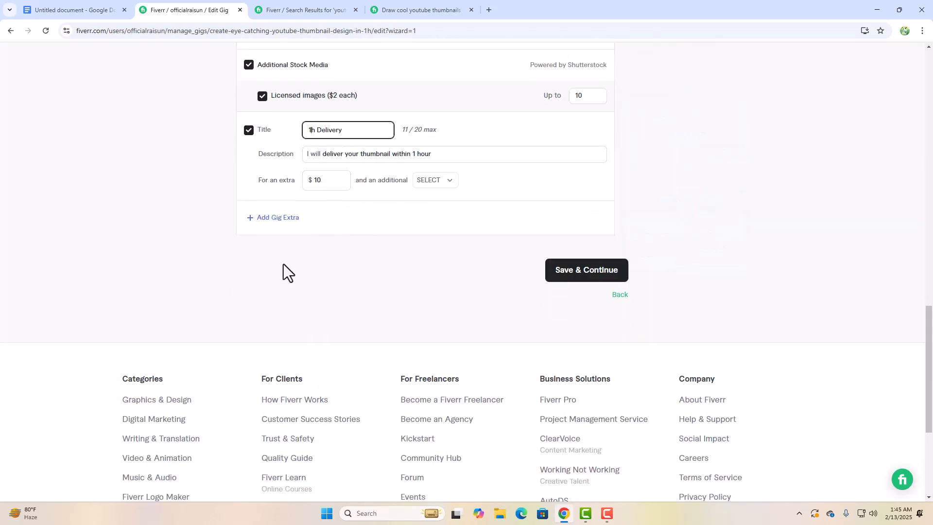
left_click(288, 224)
left_click(330, 219)
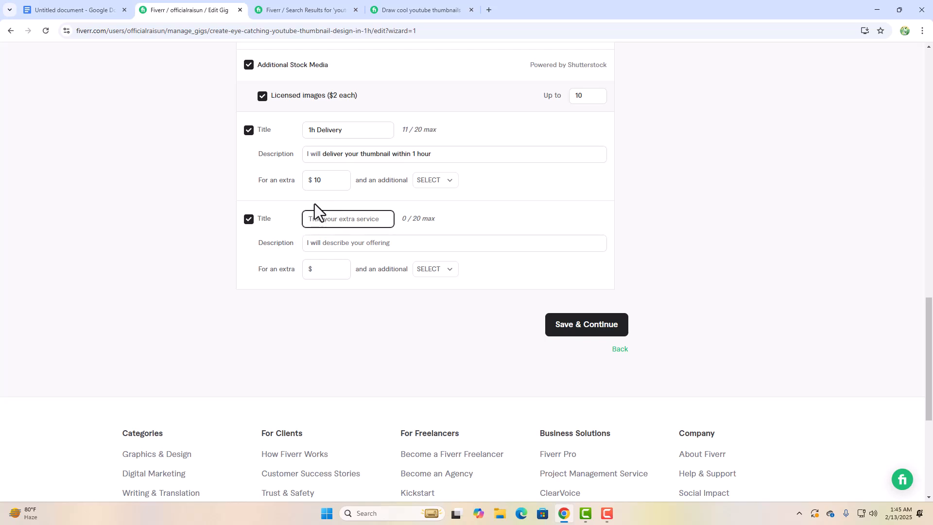
scroll(314, 203, "up", 5)
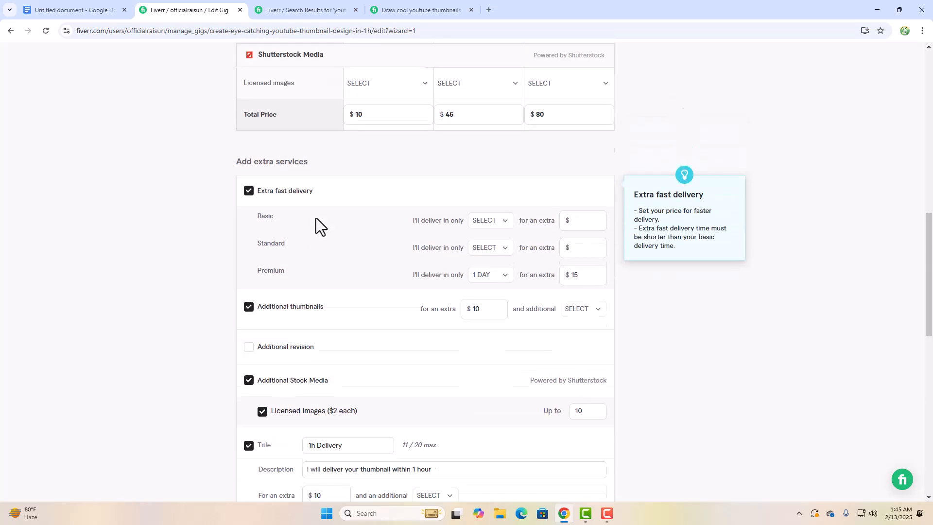
scroll(315, 217, "down", 4)
type("Yo")
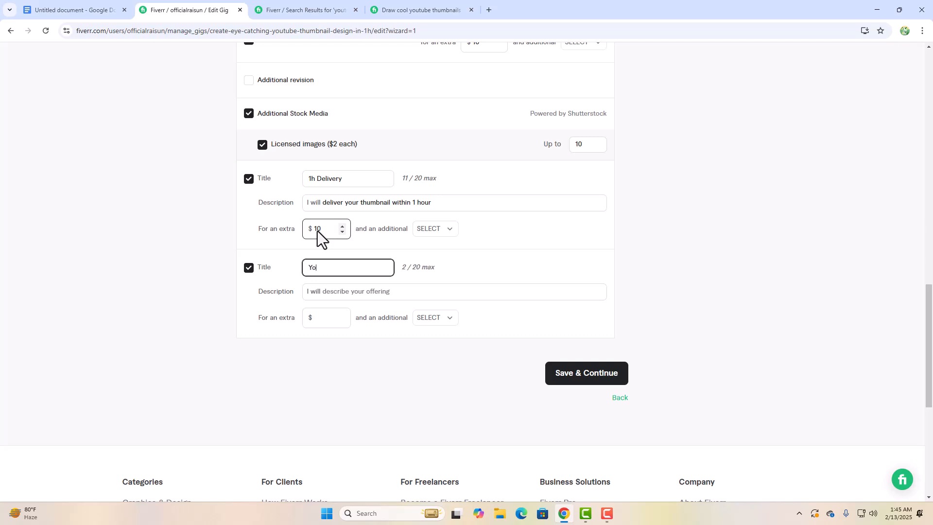
type("uTube Banner")
Step: Describe the YouTube Banner extra as "design professional youtube banner", priced at an extra $35 with 1 additional day
key("Tab")
type("desi")
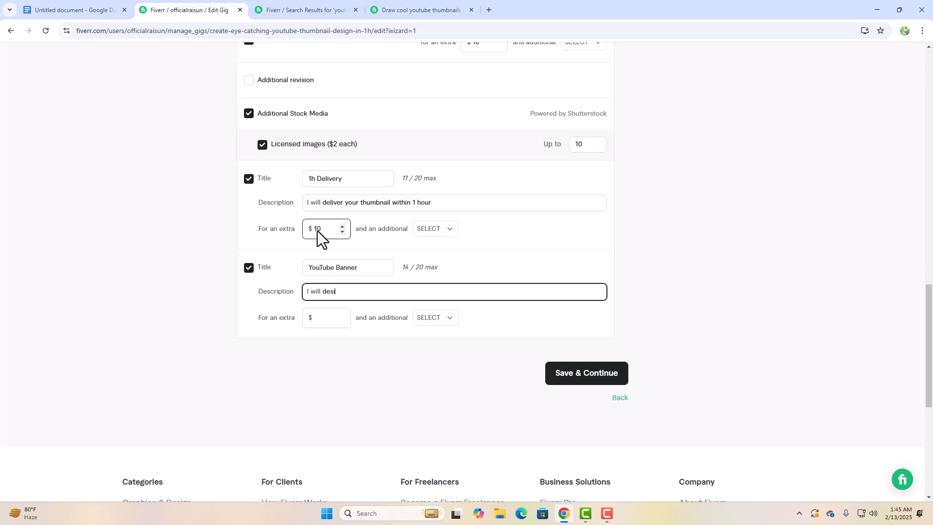
type("gn professional youtube banner")
left_click(317, 321)
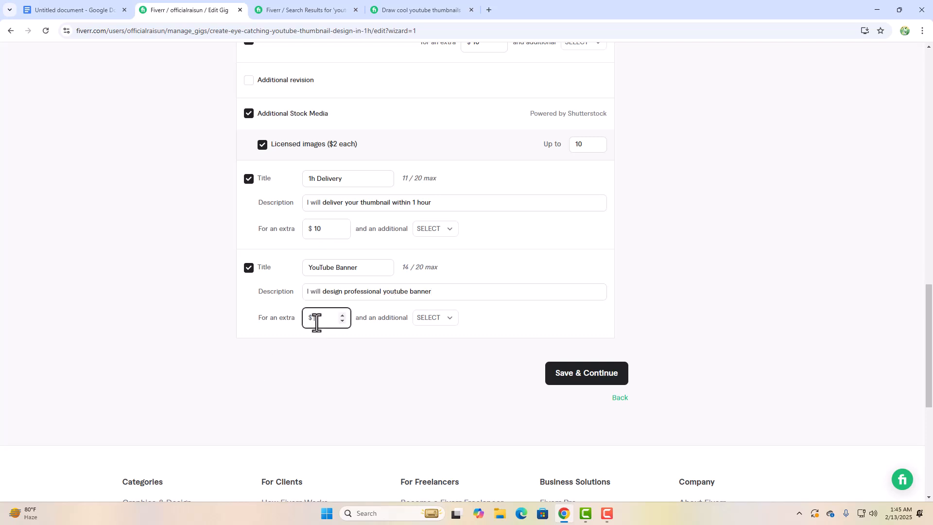
type("35")
left_click(436, 318)
left_click(440, 394)
Step: Check the packages and extra services, and save the pricing to continue to Description & FAQ
scroll(441, 343, "up", 1)
scroll(441, 343, "down", 2)
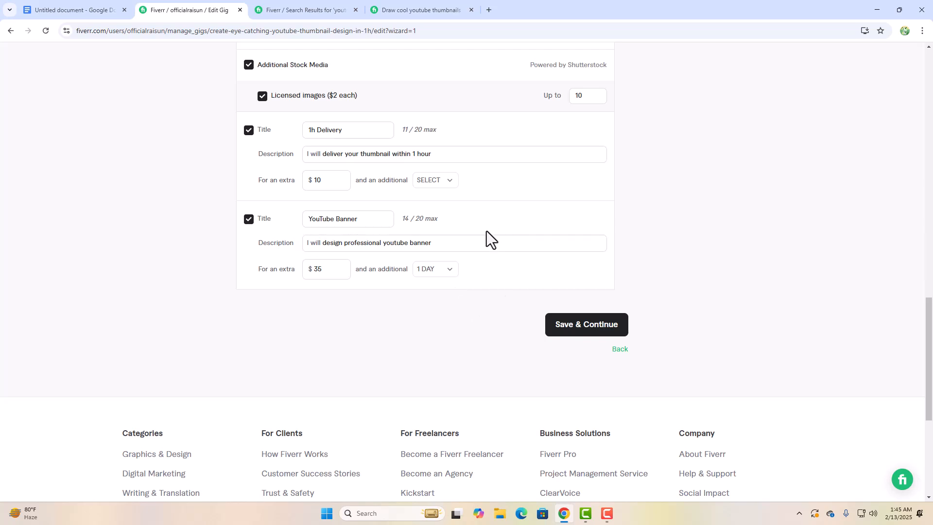
scroll(486, 231, "down", 1)
scroll(486, 231, "up", 4)
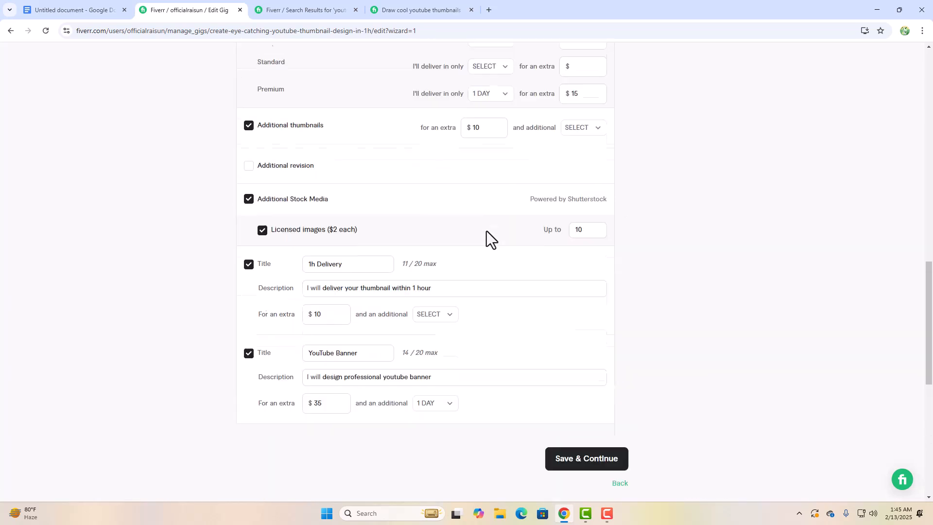
scroll(486, 232, "up", 6)
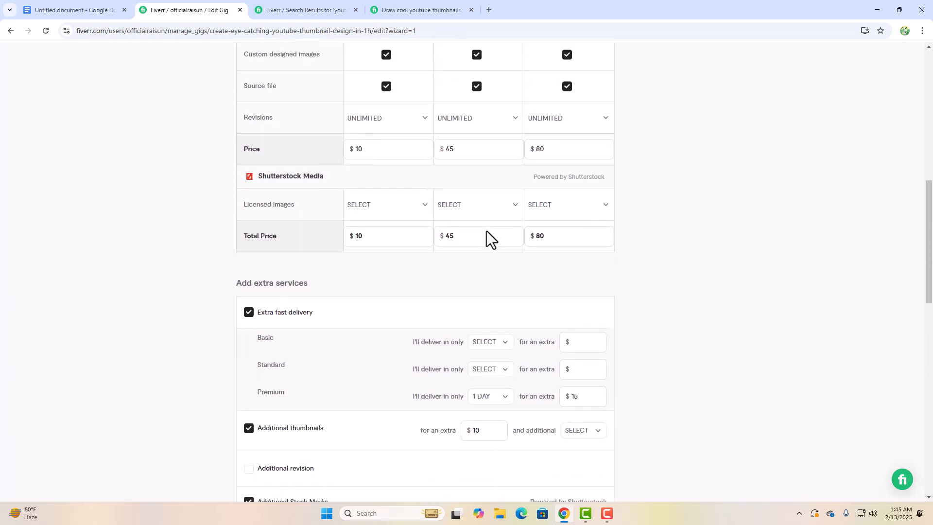
scroll(486, 231, "down", 8)
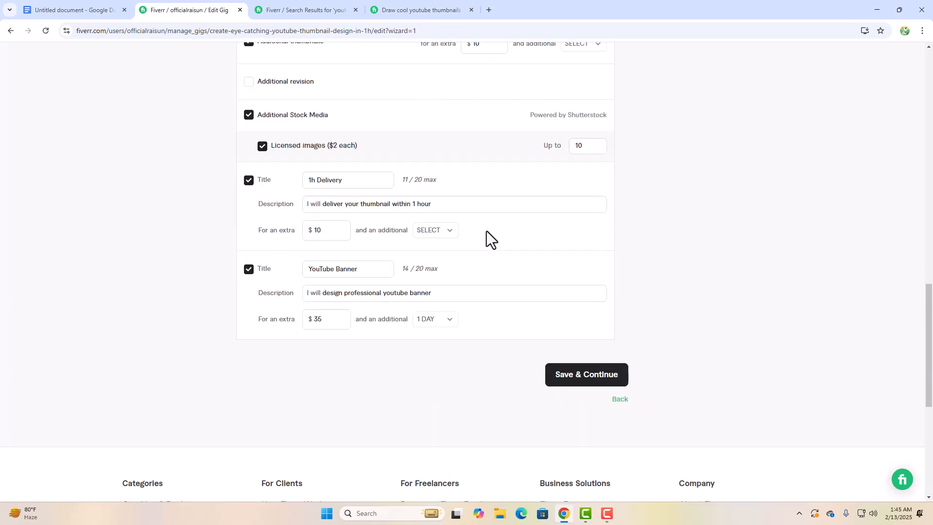
left_click(590, 376)
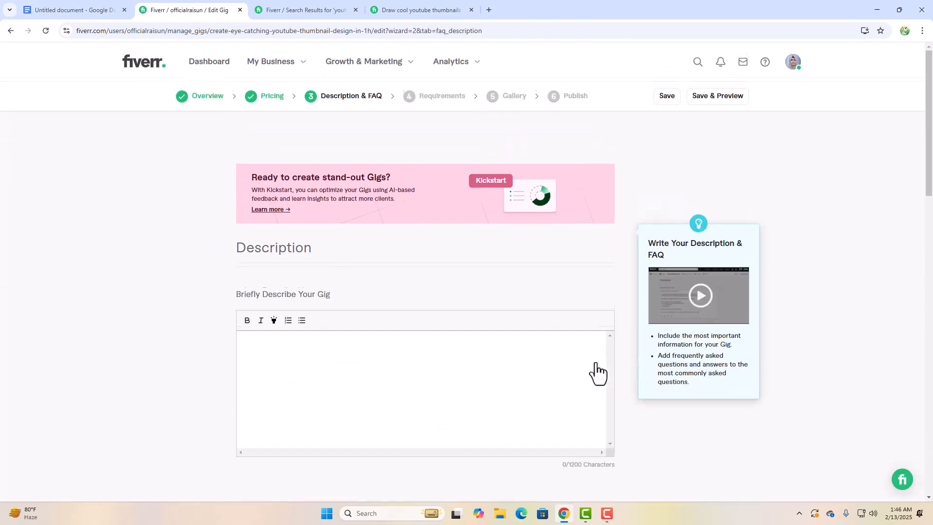
Step: Examine the description, milestone workflow and Frequently Asked Questions sections of the Description & FAQ page
scroll(551, 318, "down", 4)
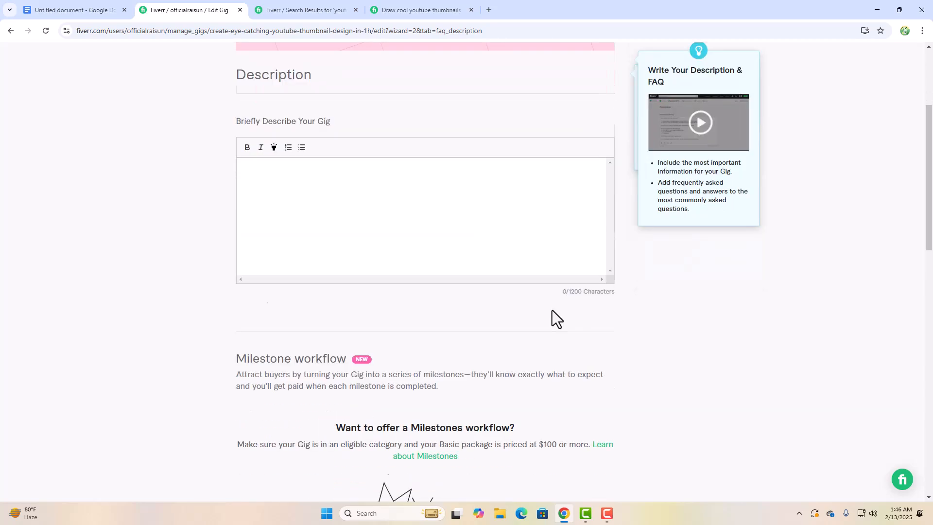
scroll(374, 165, "up", 3)
scroll(371, 163, "down", 4)
scroll(374, 170, "down", 7)
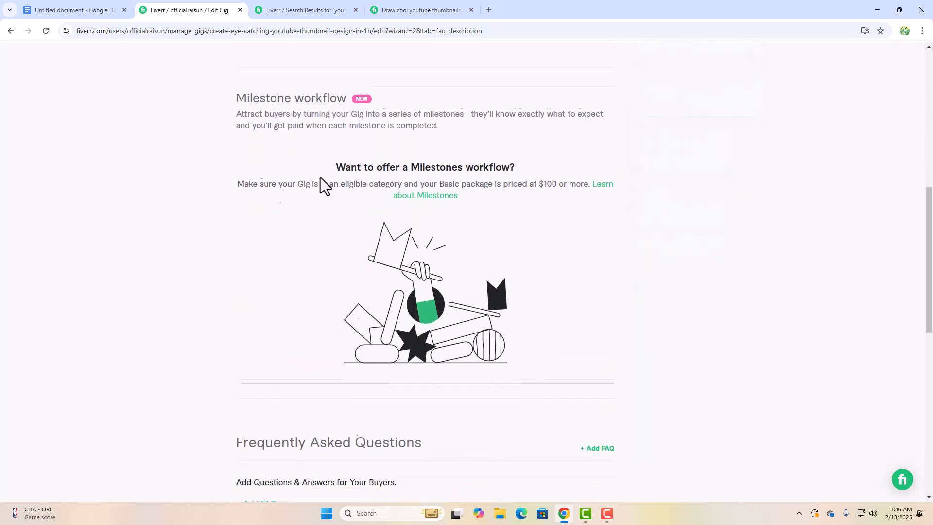
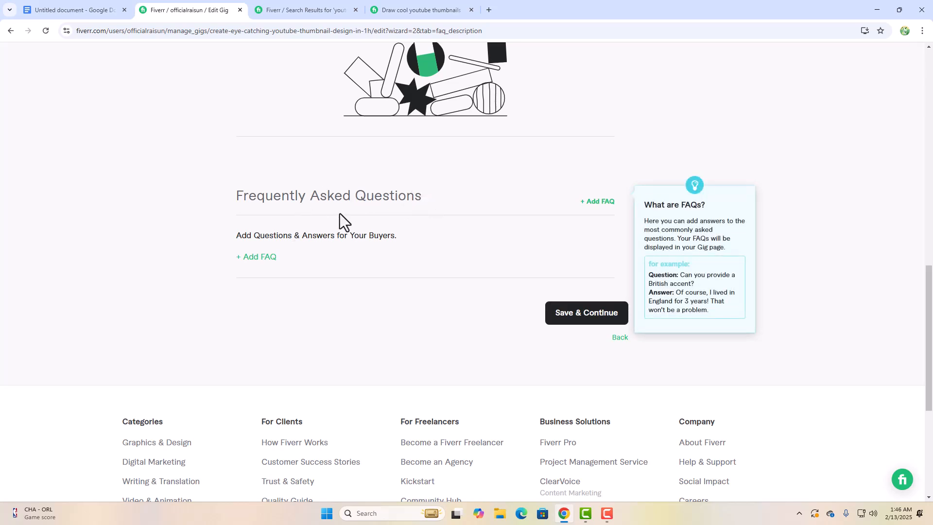
scroll(265, 280, "up", 3)
scroll(265, 279, "up", 8)
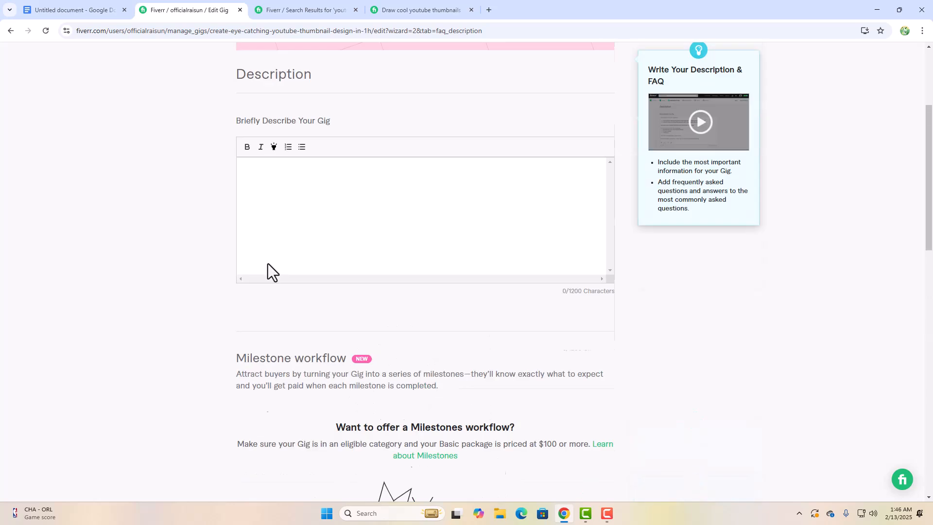
left_click(276, 268)
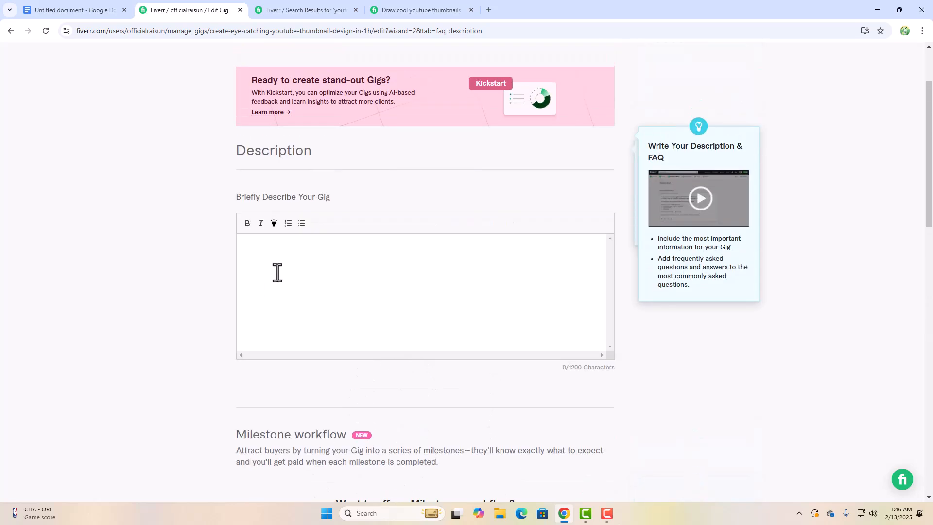
Step: Switch to the Google Docs document and read through the prepared gig description
left_click(49, 4)
scroll(258, 300, "down", 5)
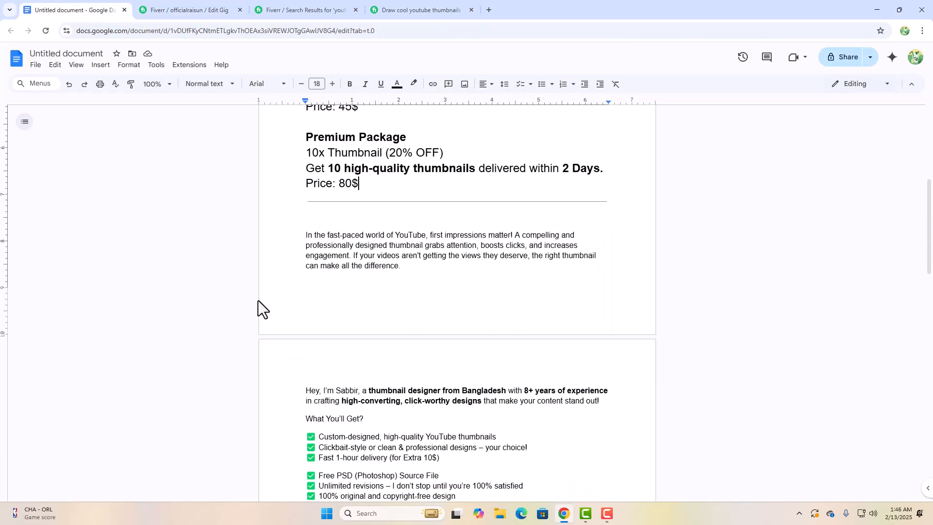
scroll(258, 304, "down", 5)
scroll(282, 276, "up", 4)
scroll(372, 294, "down", 6)
scroll(371, 272, "up", 6)
scroll(345, 199, "down", 3)
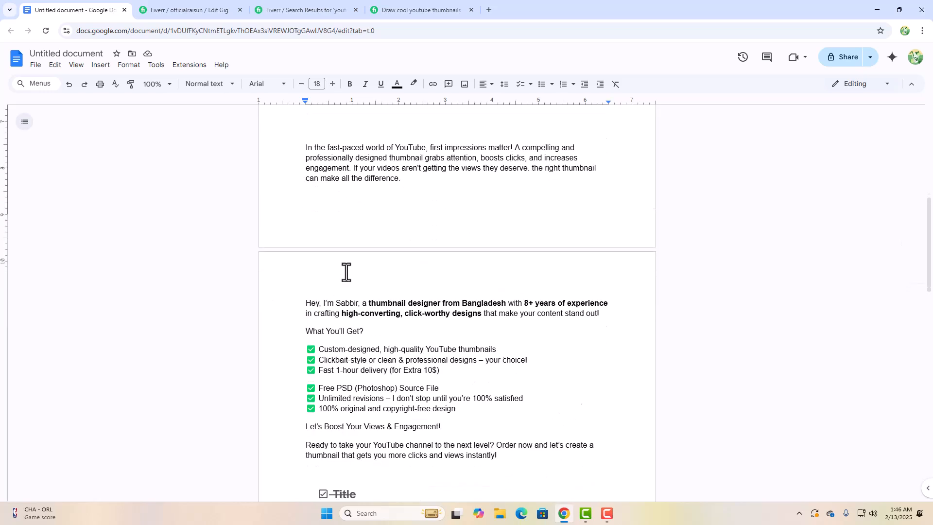
left_click_drag(316, 241, 260, 304)
scroll(260, 304, "up", 5)
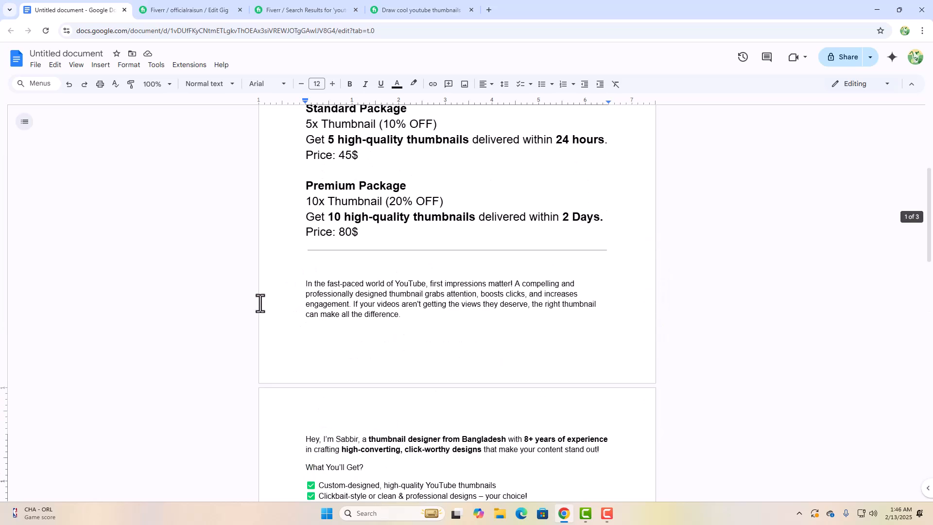
Step: Copy the paragraph starting "In the fast-paced world of YouTube" into the Fiverr gig description
triple_click(377, 293)
key("ctrl+c")
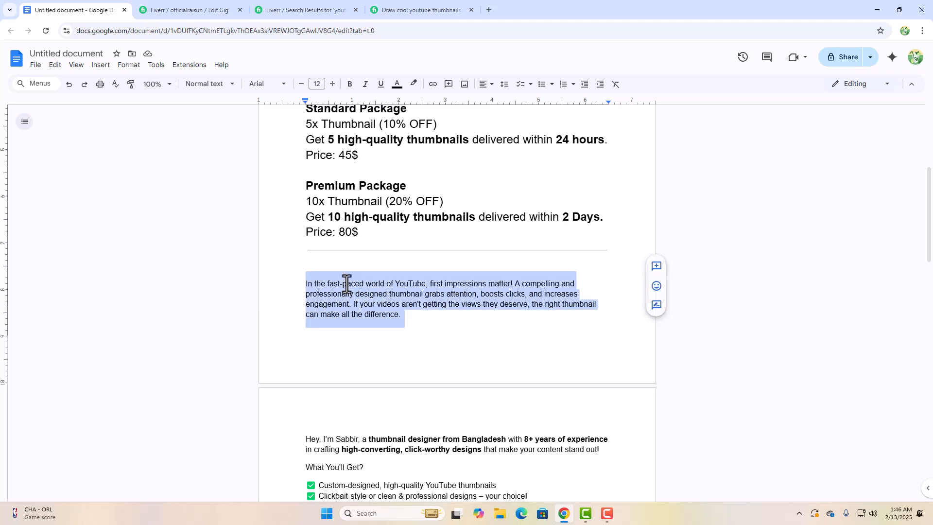
left_click(182, 6)
left_click(256, 235)
key("ctrl+v")
Step: Copy the designer's self-introduction paragraph from the Google Docs document and append it to the Fiverr gig description
left_click(49, 6)
scroll(297, 287, "down", 3)
triple_click(305, 300)
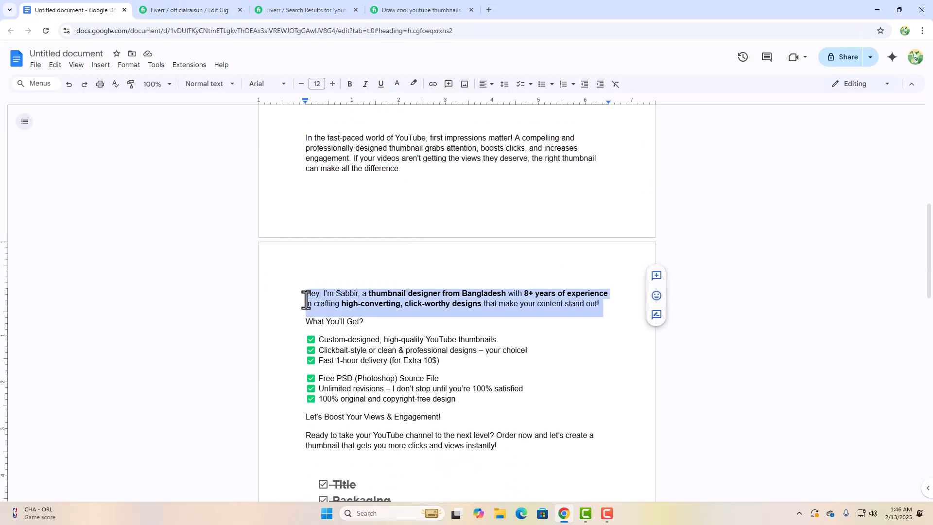
key("ctrl+c")
left_click(150, 9)
key("ctrl+v")
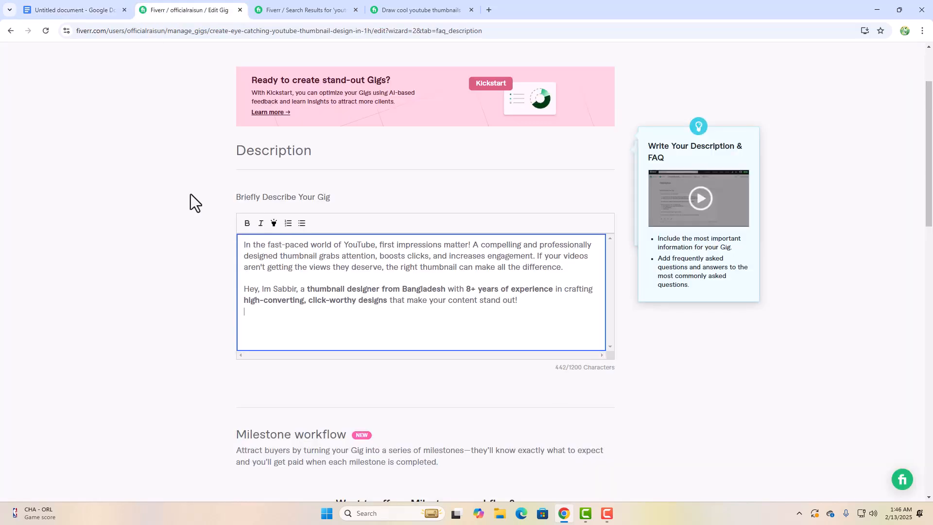
Step: Copy the "What You'll Get?" heading and its six-item list from Google Docs to the end of the Fiverr description
left_click(84, 7)
scroll(314, 321, "down", 2)
left_click_drag(304, 225, 447, 305)
key("ctrl+c")
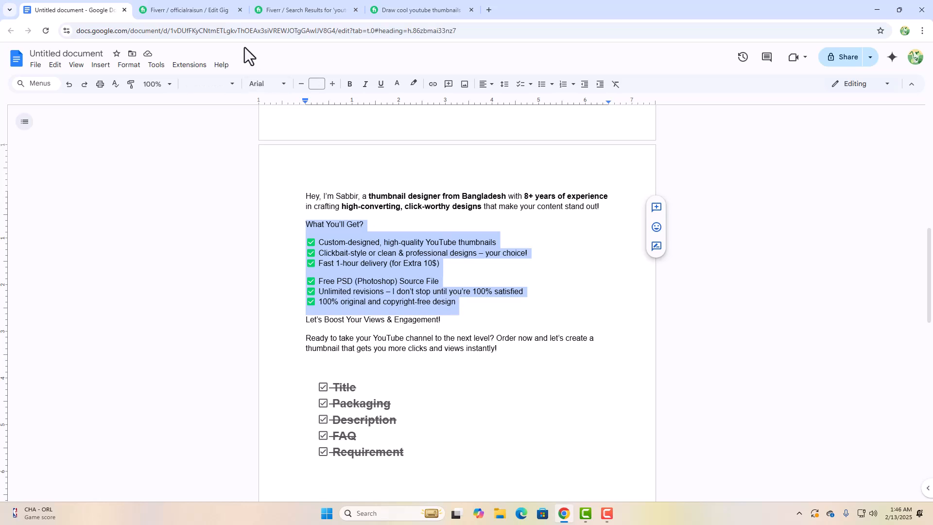
left_click(225, 11)
key("ctrl+v")
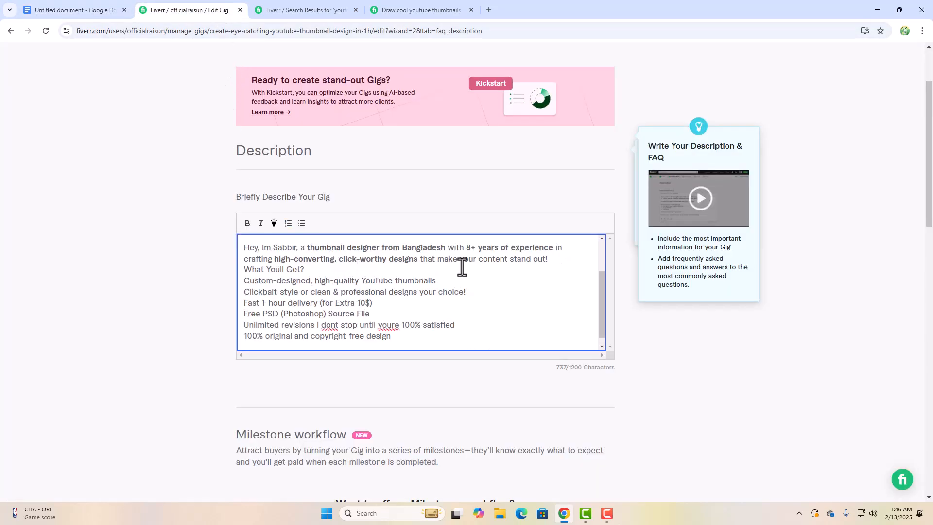
Step: Insert a blank line above the "What Youll Get?" heading and blank lines below the list in the description
key("Return")
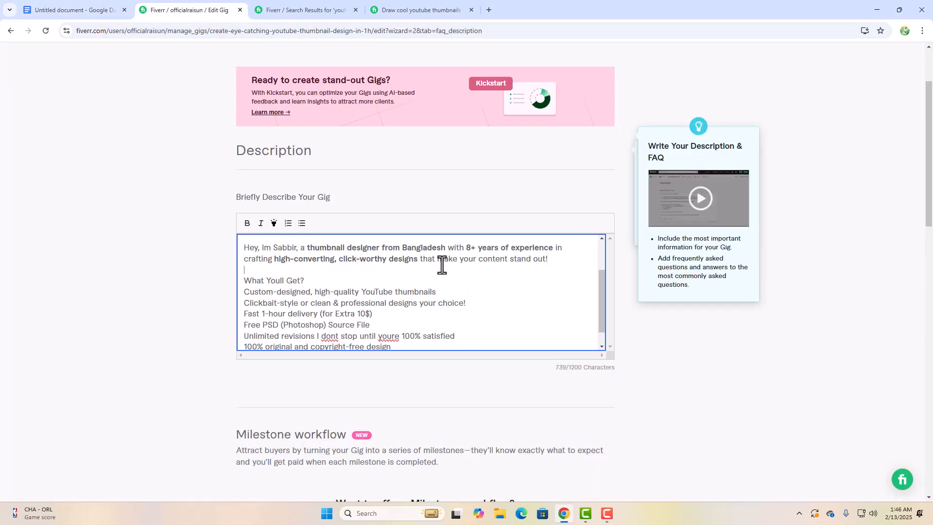
scroll(414, 278, "down", 1)
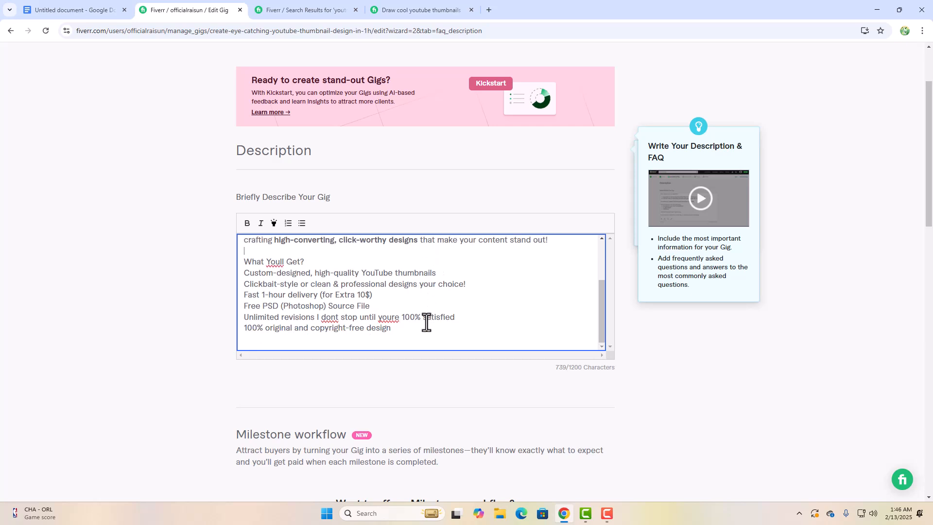
key("Return")
key("Return")
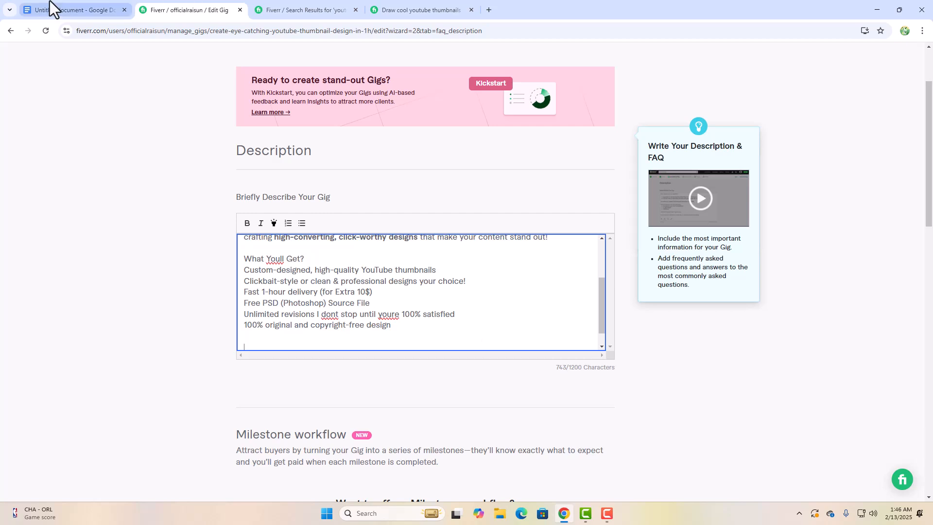
Step: Append the "Let's Boost Your Views & Engagement!" heading and its closing paragraph from Google Docs to the Fiverr description, removing the trailing blank lines
left_click(50, 1)
scroll(275, 235, "down", 2)
left_click_drag(307, 222, 525, 262)
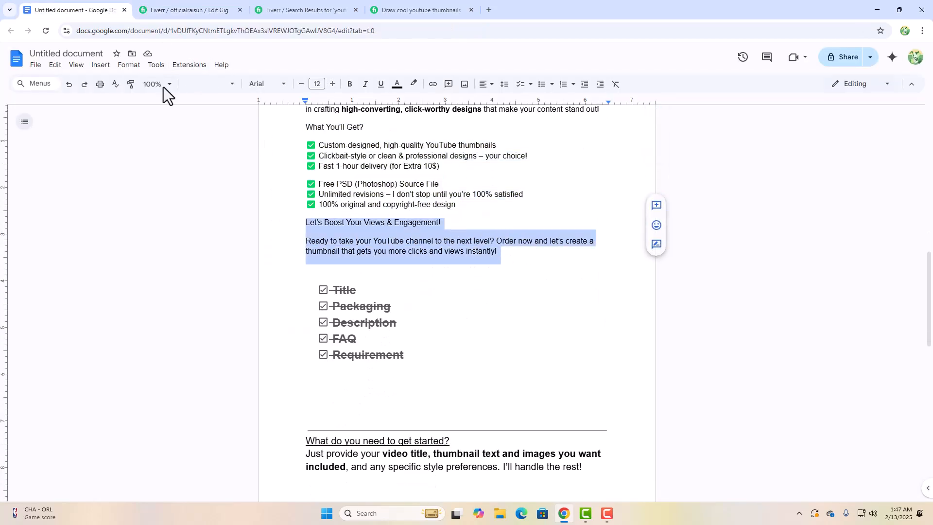
left_click(172, 3)
key("ctrl+v")
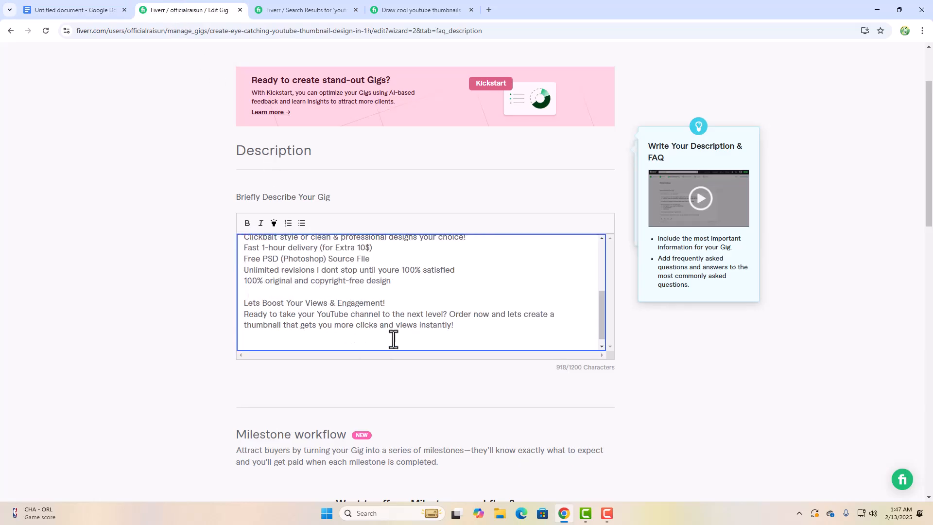
key("BackSpace")
key("BackSpace")
key("BackSpace")
key("BackSpace")
Step: Review the whole gig description, checking where the keyword "YouTube" is used and how the sections read
scroll(391, 328, "up", 3)
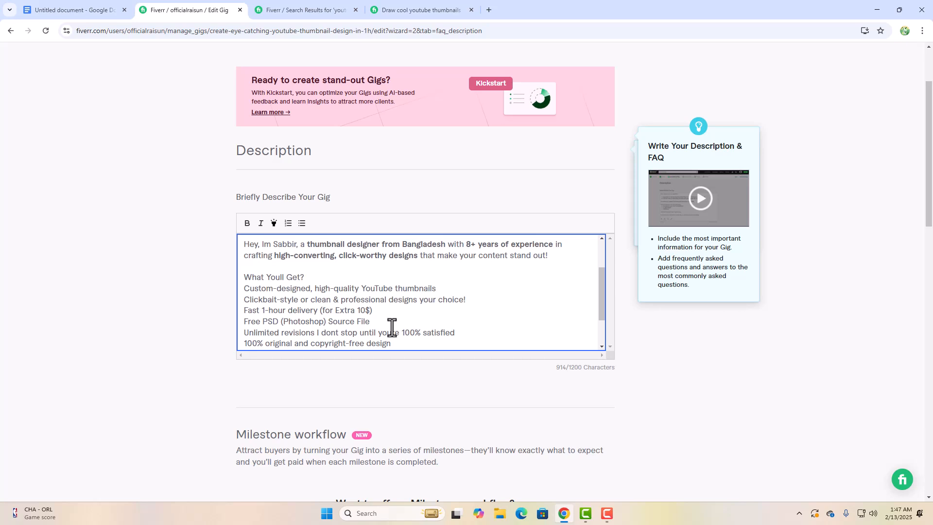
scroll(379, 320, "up", 2)
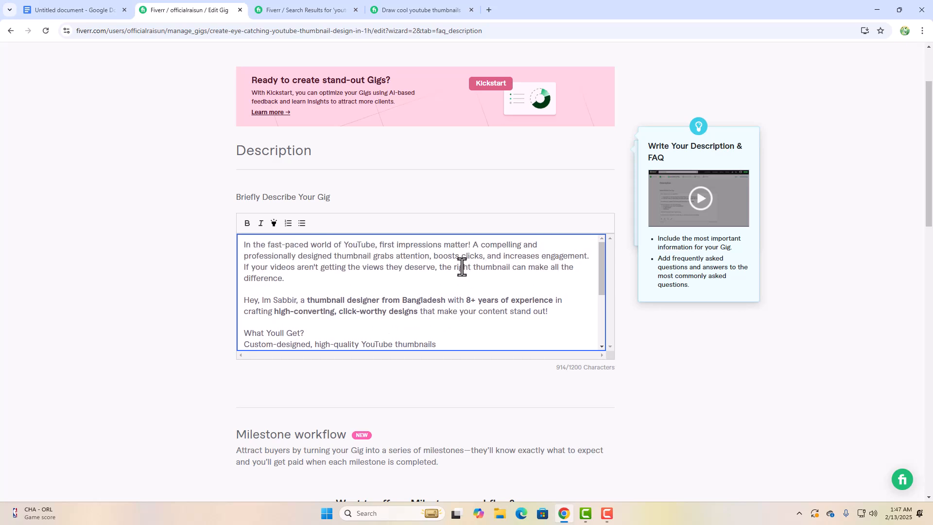
double_click(352, 245)
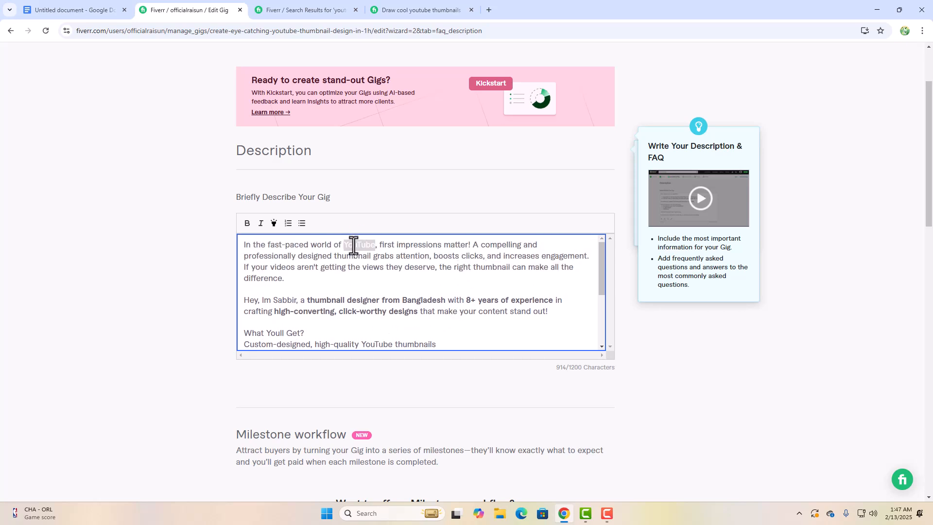
scroll(321, 301, "down", 1)
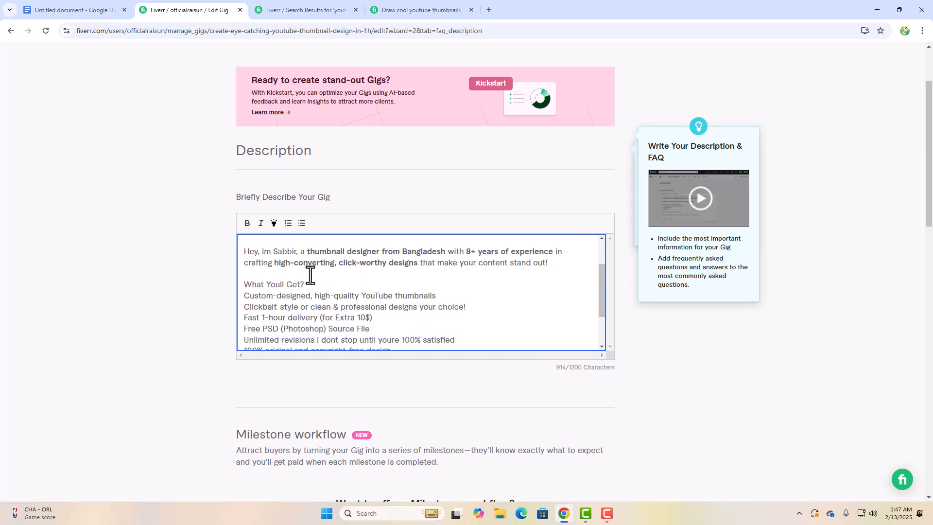
double_click(373, 298)
scroll(377, 306, "down", 1)
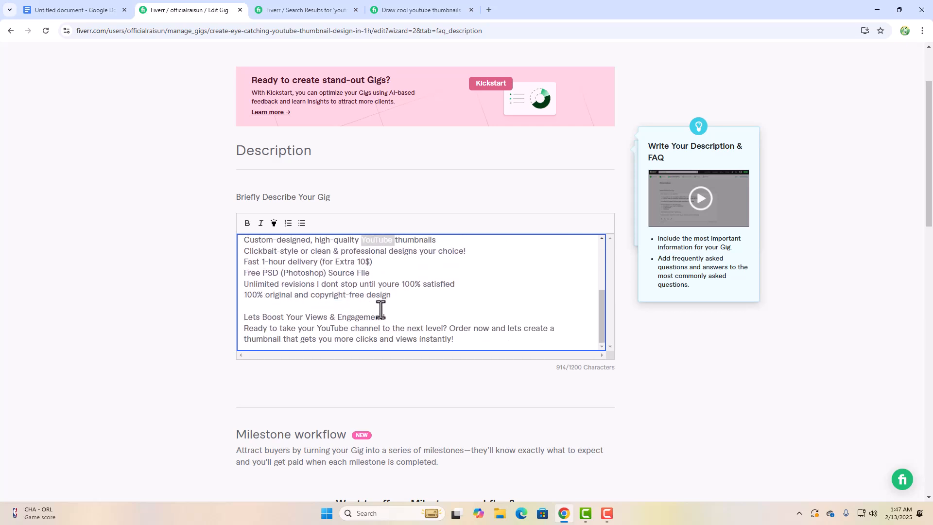
triple_click(327, 333)
left_click(362, 316)
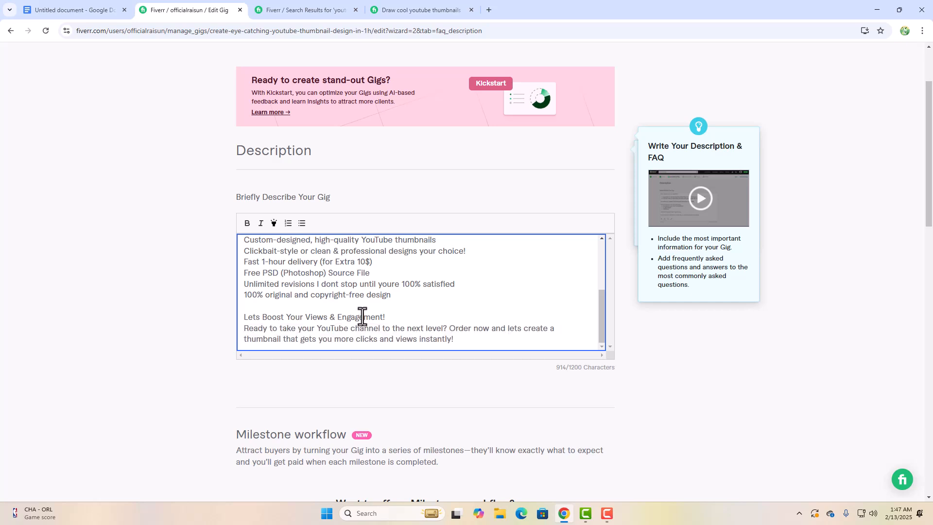
scroll(361, 317, "up", 2)
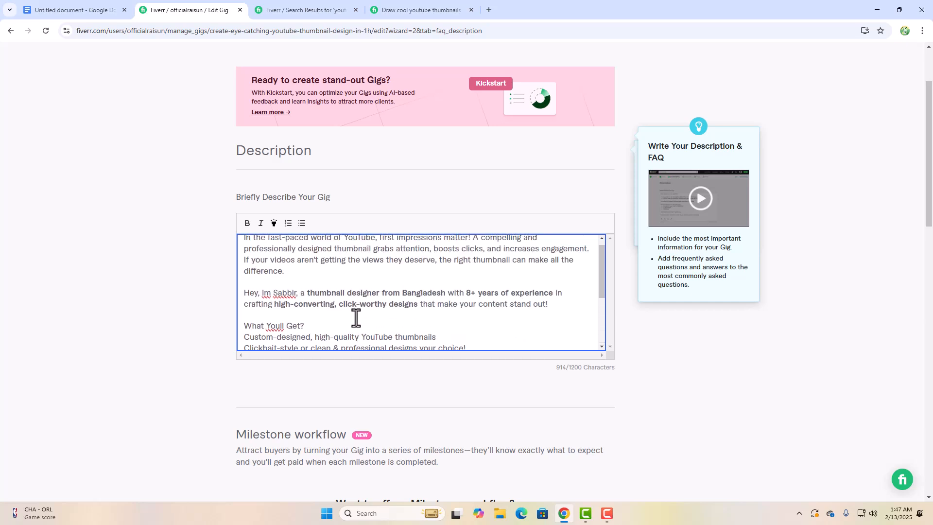
scroll(342, 315, "up", 1)
scroll(343, 313, "down", 2)
scroll(342, 311, "up", 2)
scroll(341, 307, "down", 2)
scroll(323, 303, "up", 1)
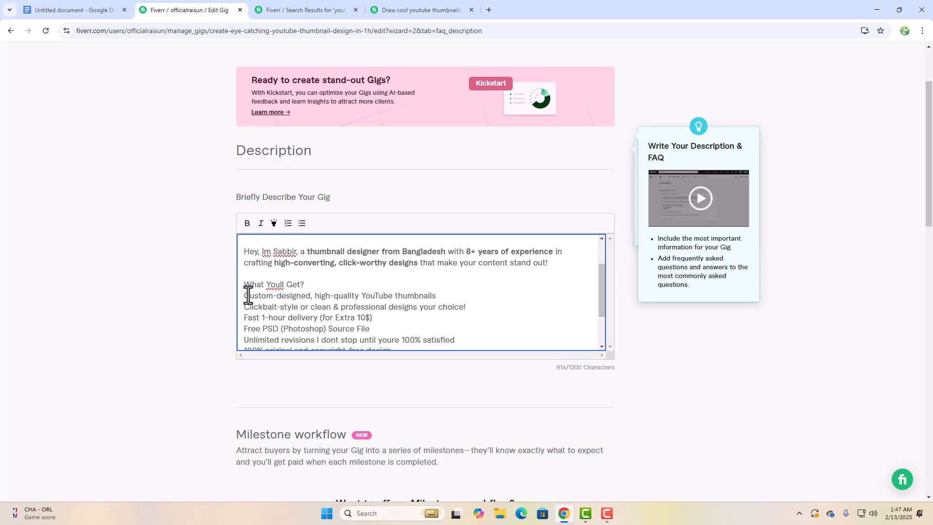
Step: Make the "What Youll Get?" heading in the description bold
triple_click(235, 289)
left_click(247, 223)
left_click(272, 296)
Step: Format the six lines from "Custom-designed, high-quality YouTube thumbnails" to "100% original and copyright-free design" as a bulleted list
scroll(267, 287, "down", 1)
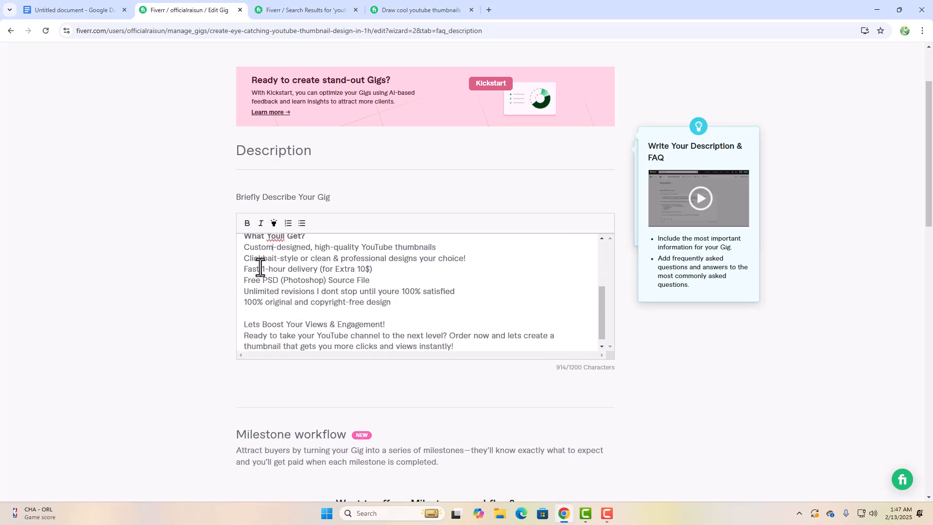
left_click_drag(244, 250, 400, 303)
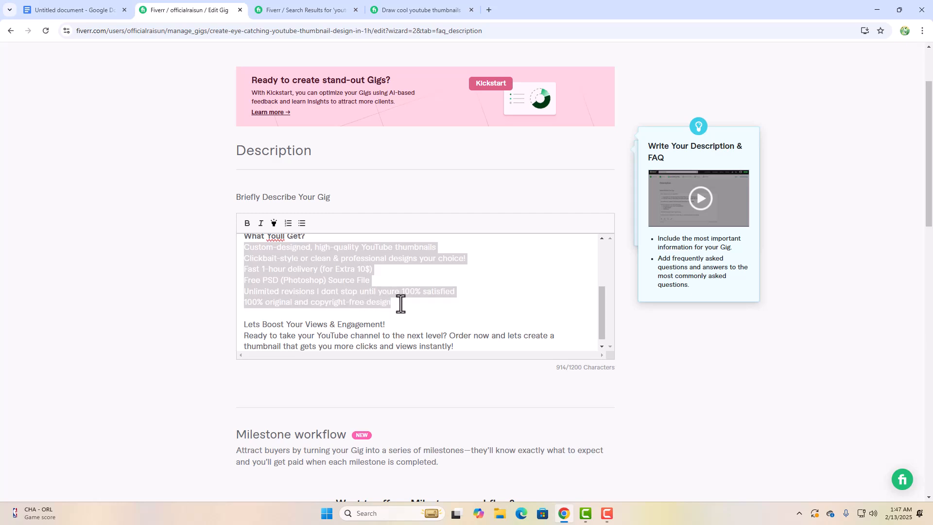
left_click(301, 223)
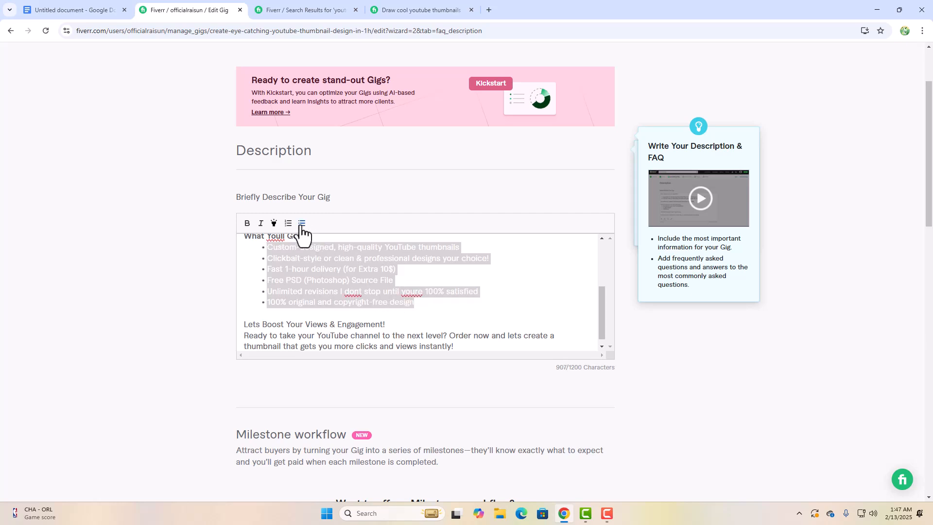
left_click(302, 291)
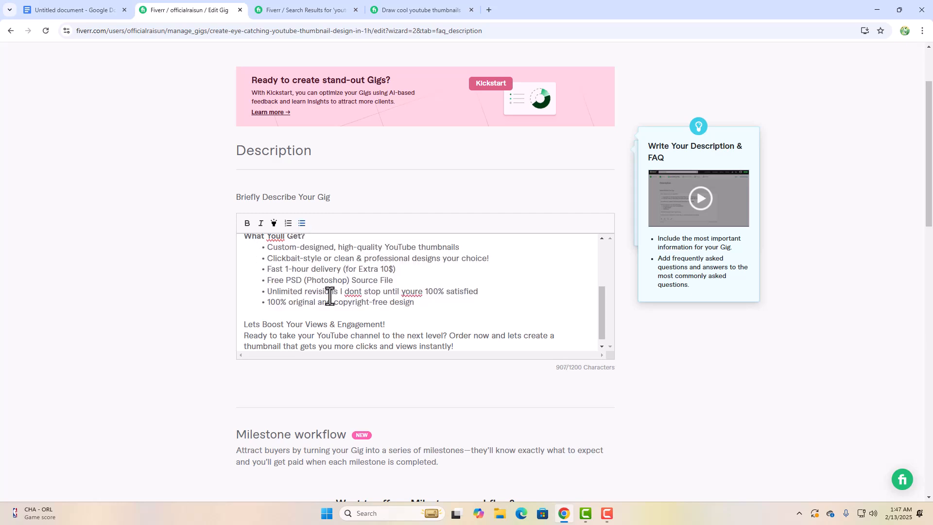
Step: Correct "dont" to "don't" and "youre" to "you're" in the revisions bullet, and "Youll" to "You'll" in the heading
right_click(353, 292)
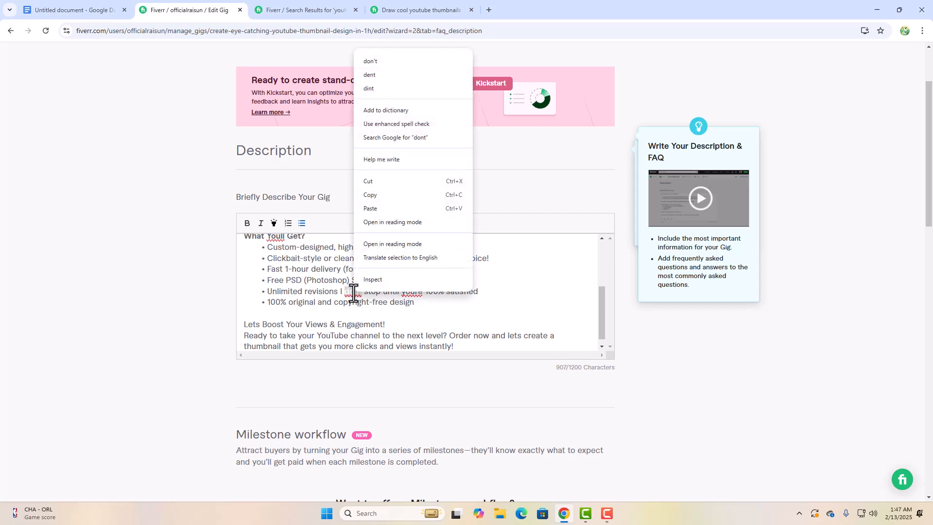
left_click(377, 62)
right_click(413, 296)
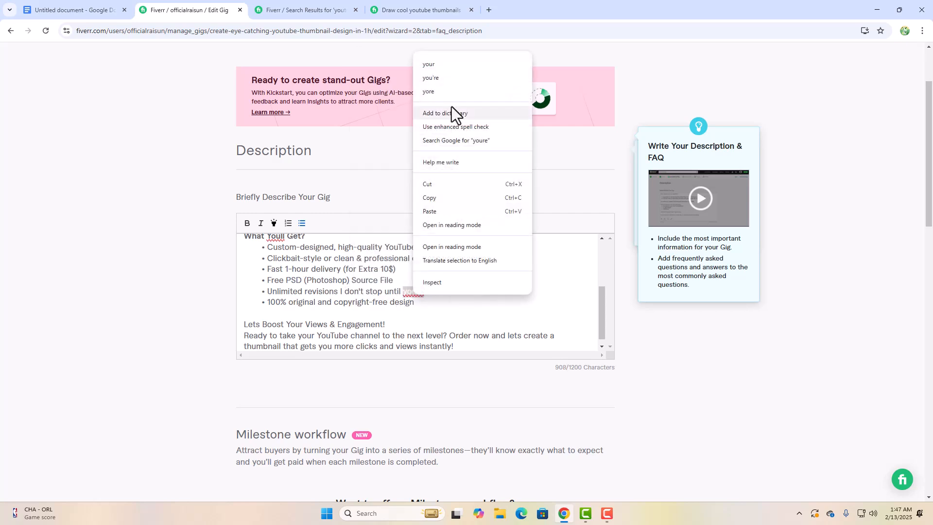
left_click(451, 66)
scroll(331, 280, "up", 1)
right_click(273, 285)
left_click(304, 63)
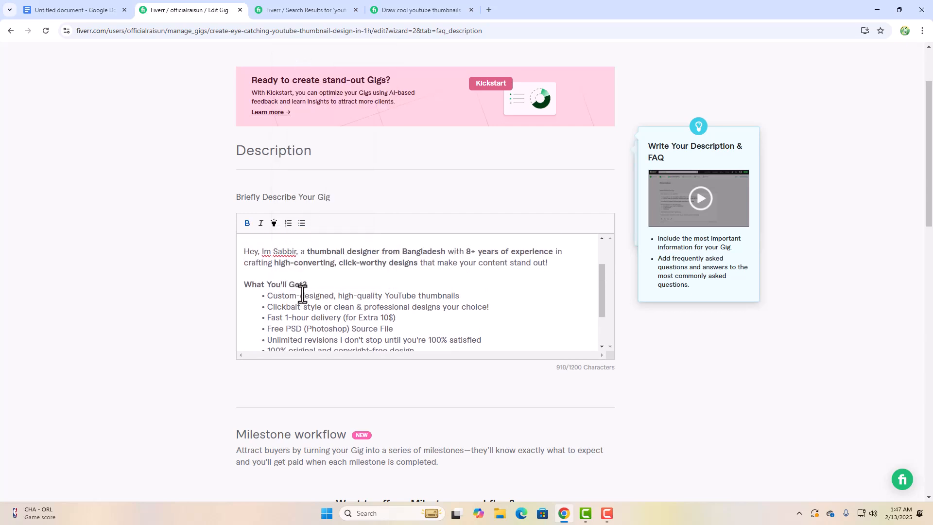
Step: Correct "Im" to "I'm" in the self-introduction, leaving the designer's name as written
scroll(297, 295, "up", 1)
right_click(282, 301)
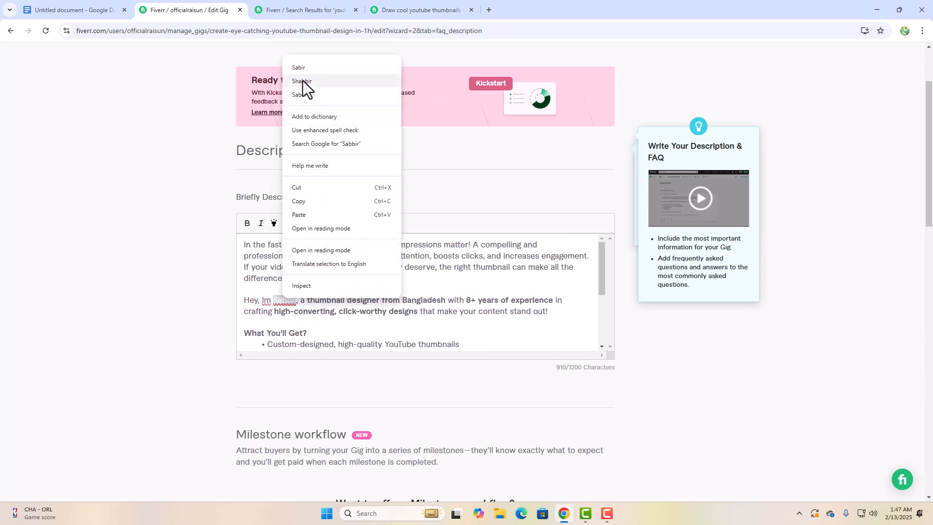
left_click(263, 297)
right_click(263, 298)
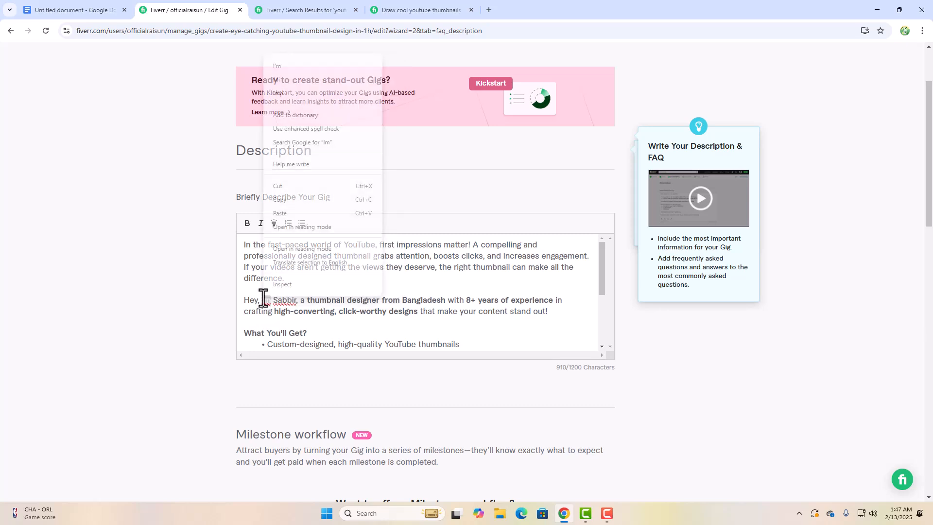
left_click(287, 68)
Step: Make the "Lets Boost Your Views & Engagement!" heading bold and insert a blank line below it
scroll(427, 302, "up", 2)
scroll(428, 302, "down", 5)
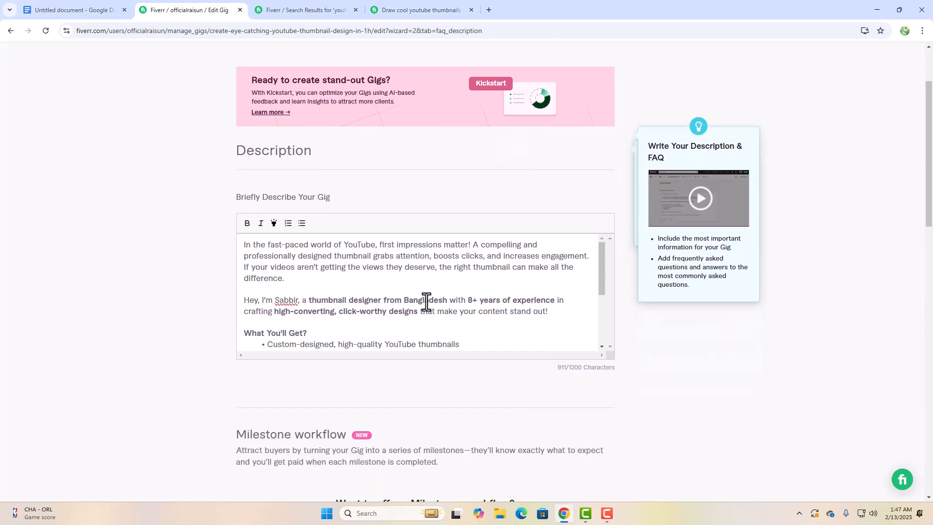
left_click_drag(395, 320, 233, 321)
left_click(247, 223)
left_click(300, 329)
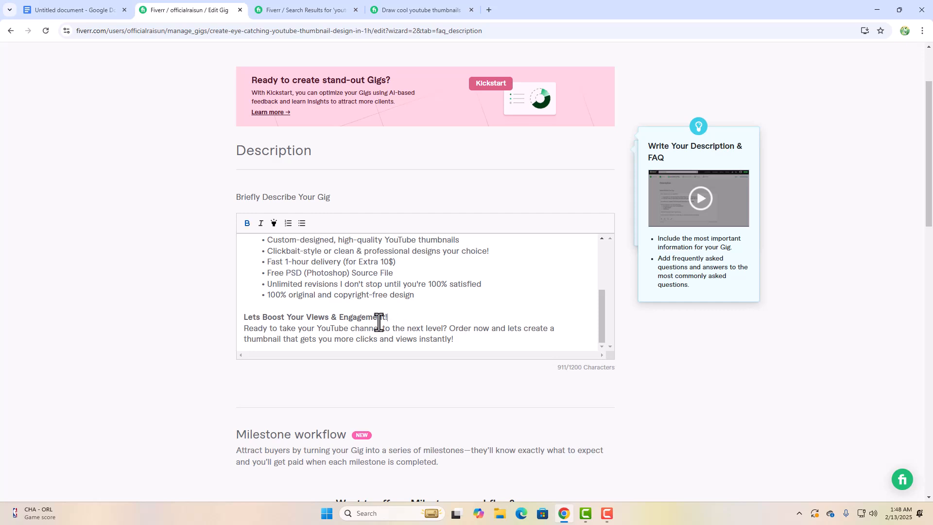
key("Return")
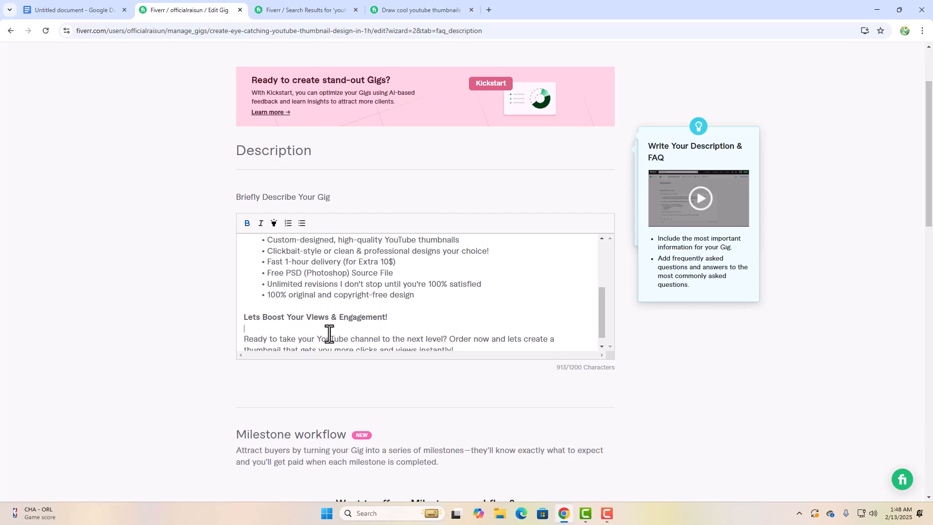
scroll(329, 340, "up", 5)
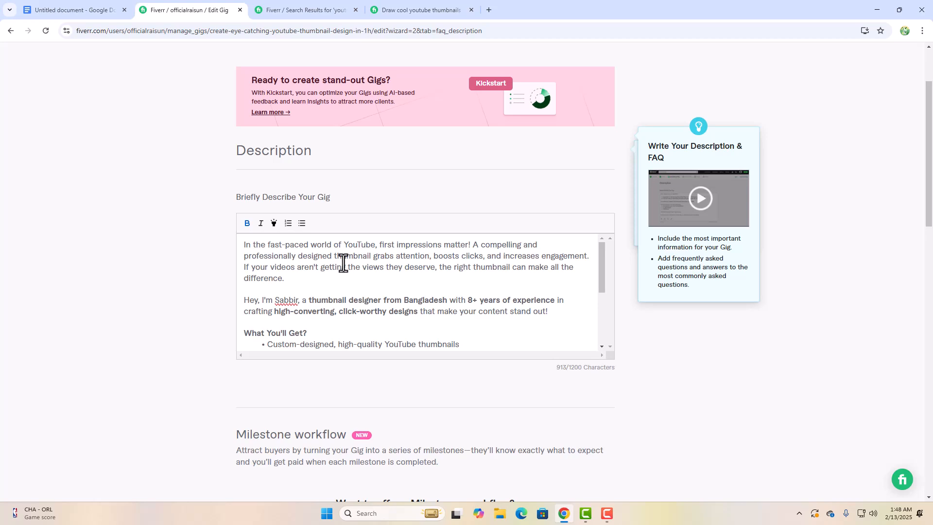
scroll(370, 288, "down", 5)
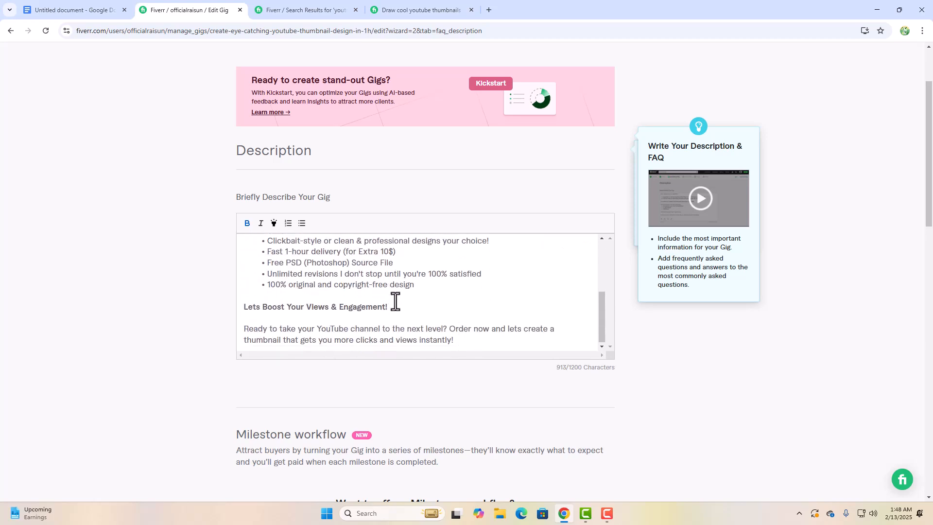
scroll(340, 296, "up", 5)
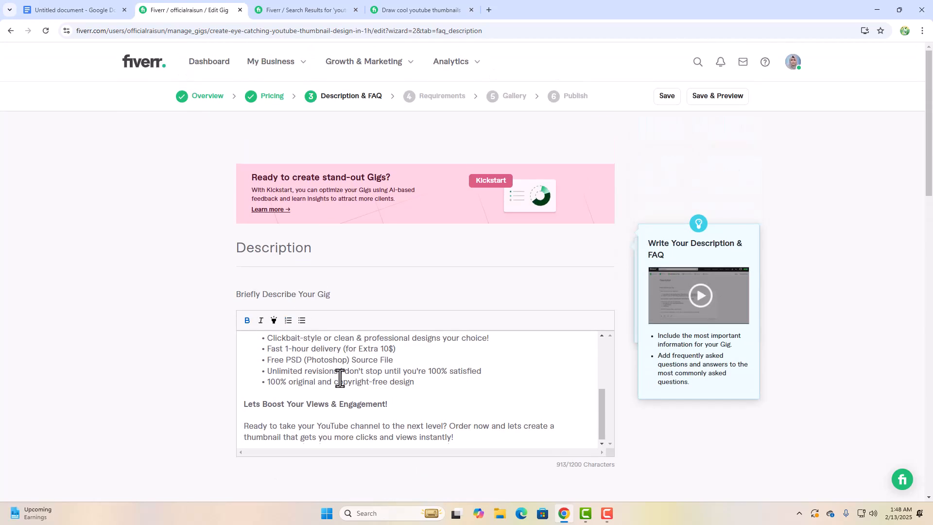
scroll(339, 376, "up", 5)
Step: Start a new FAQ entry and copy the question "What do you need to get started?" into it from Google Docs
scroll(199, 374, "down", 9)
scroll(197, 350, "down", 5)
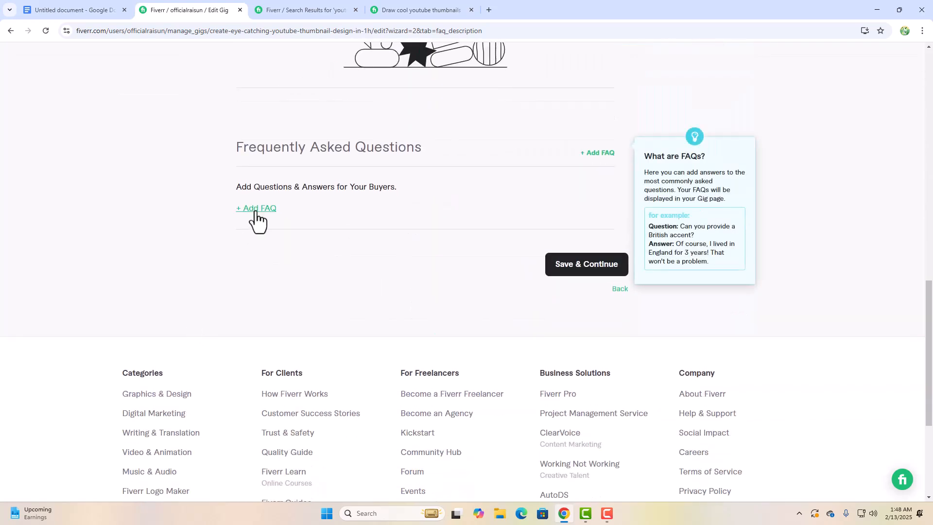
left_click(256, 209)
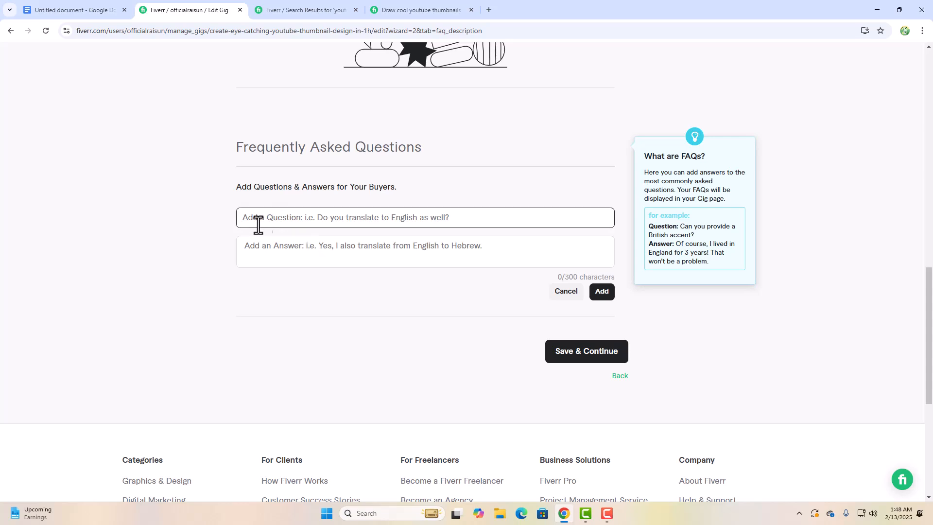
left_click(272, 258)
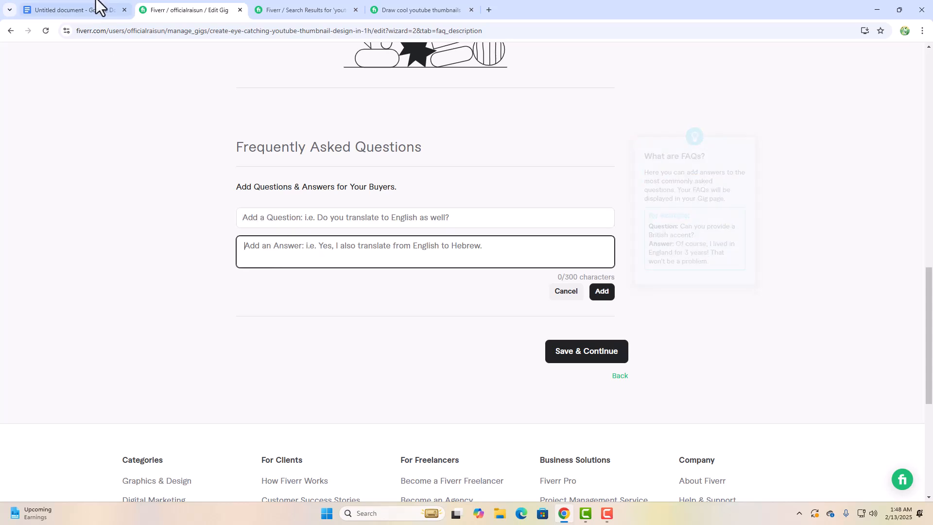
left_click(96, 7)
scroll(327, 354, "down", 5)
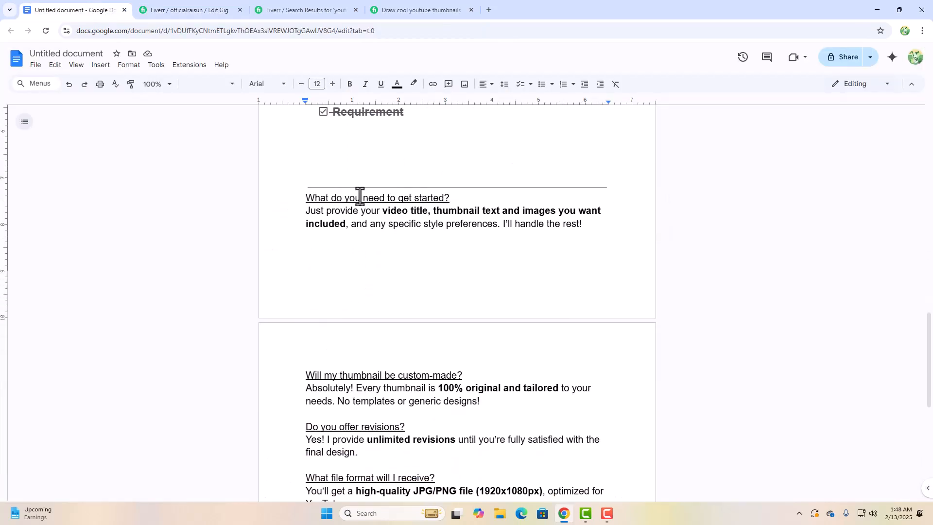
triple_click(358, 197)
key("ctrl+c")
left_click(222, 9)
left_click(298, 219)
key("ctrl+v")
Step: Copy the answer beginning "Just provide your video title" from Google Docs into the FAQ entry and add the entry to the gig
left_click(79, 8)
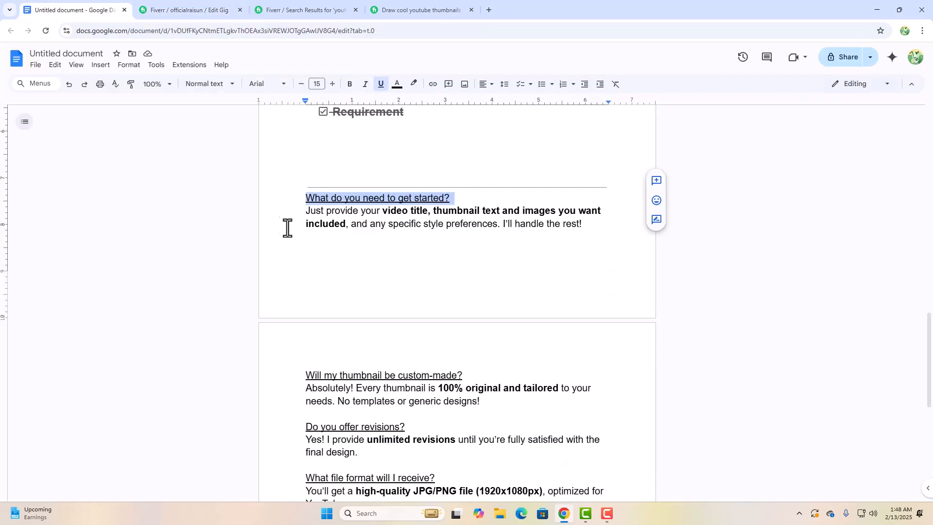
left_click_drag(303, 216, 594, 225)
key("ctrl+c")
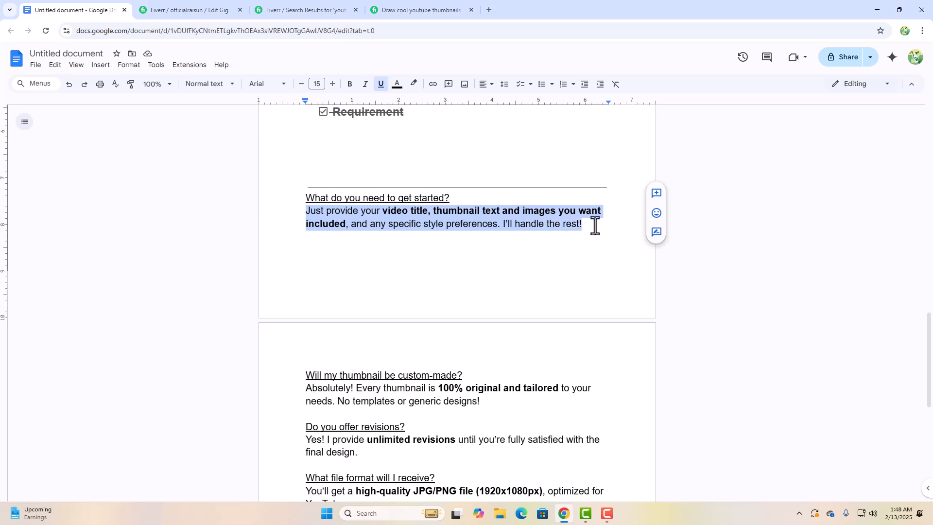
left_click(221, 8)
left_click(268, 246)
key("ctrl+v")
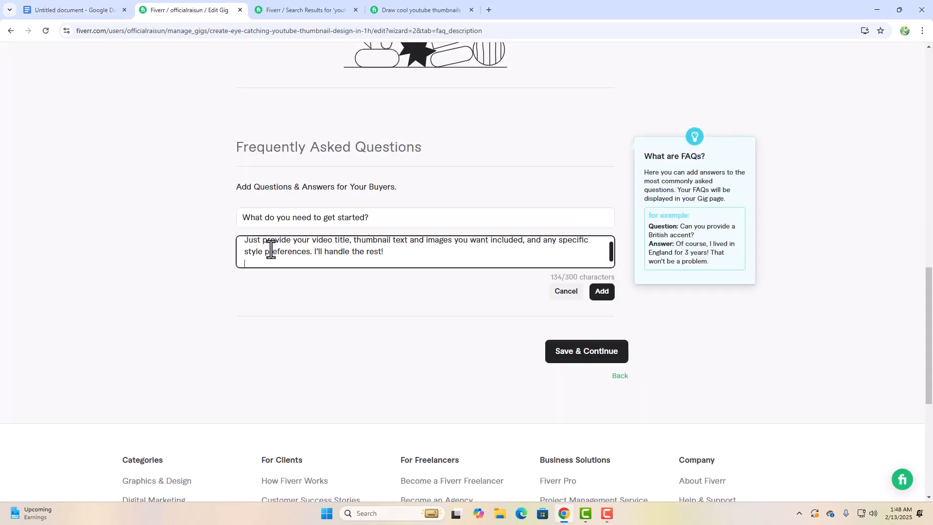
left_click(598, 293)
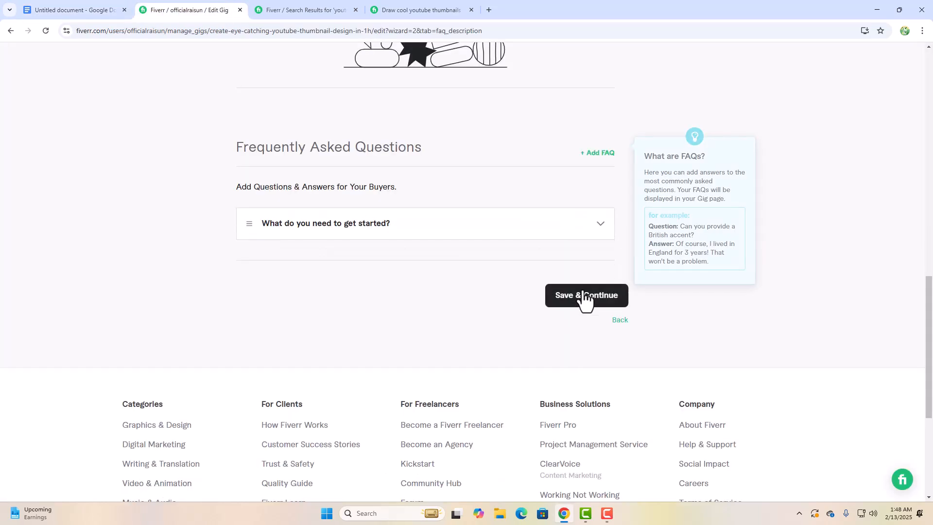
Step: Start a new FAQ entry and copy the question "Will my thumbnail be custom-made?" into it from Google Docs
left_click(595, 153)
left_click(69, 8)
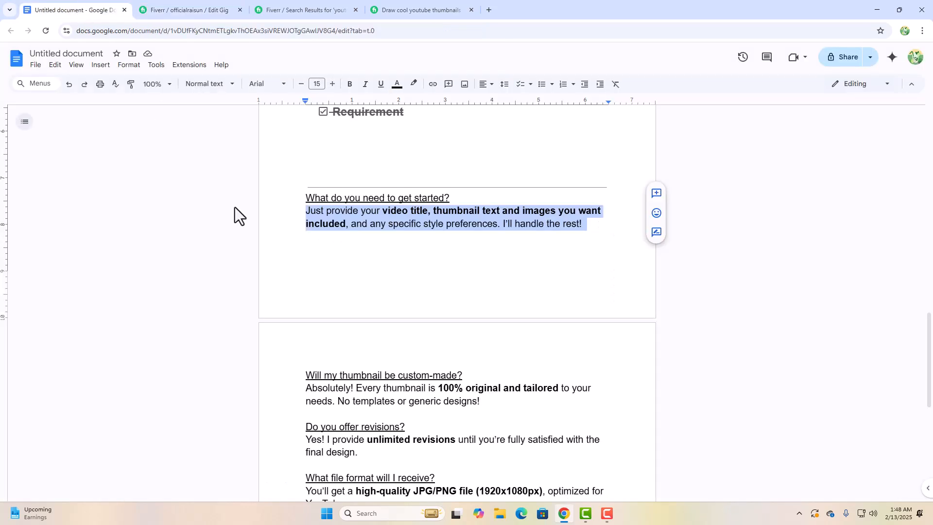
scroll(354, 298, "down", 3)
left_click_drag(301, 228, 472, 226)
key("ctrl+c")
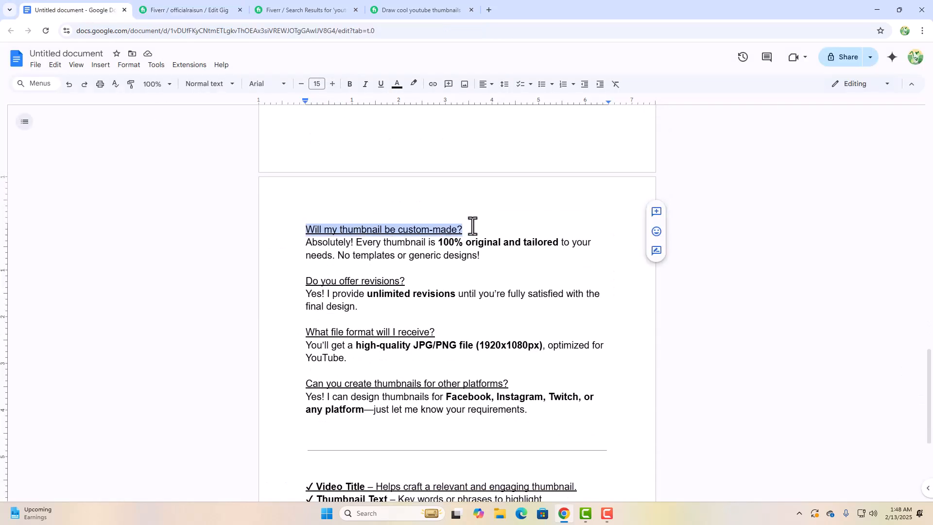
left_click(214, 7)
left_click(349, 214)
key("ctrl+v")
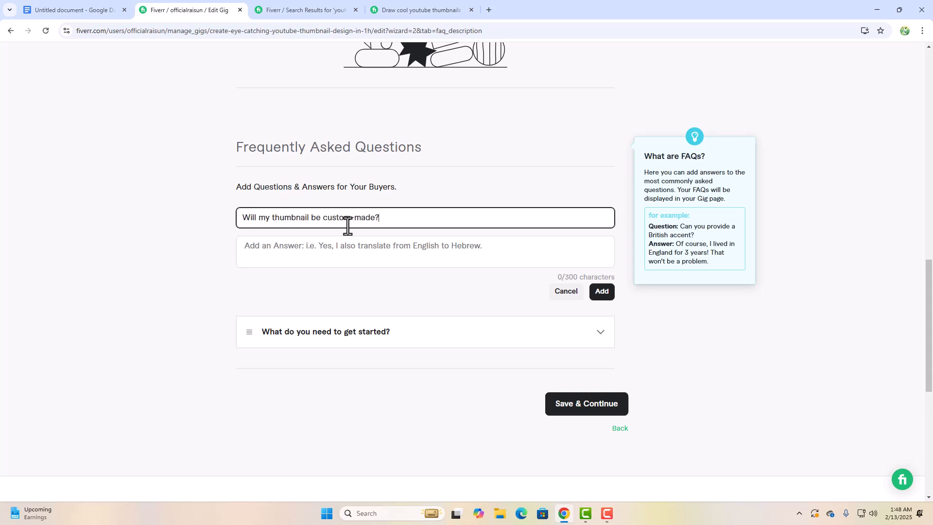
Step: Copy the answer beginning "Absolutely! Every thumbnail is 100% original" from Google Docs into the FAQ entry and add the entry to the gig
left_click(121, 7)
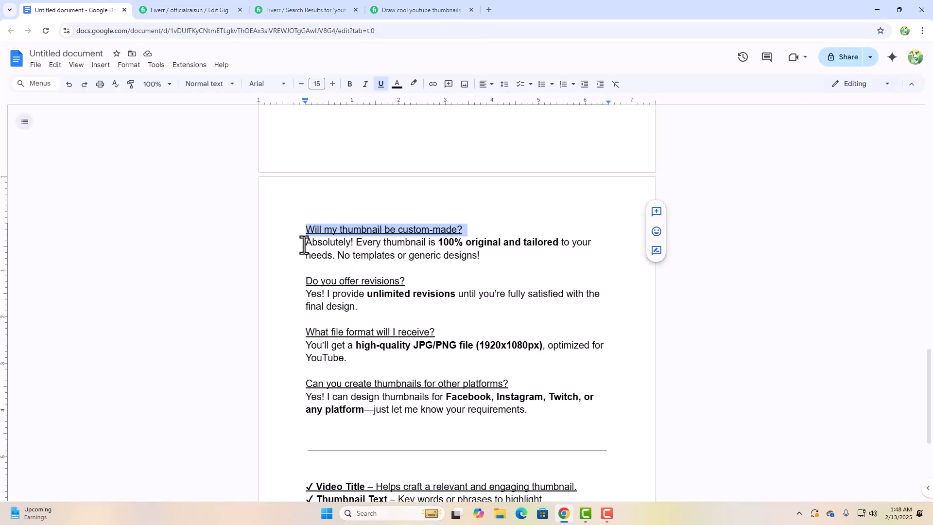
scroll(301, 246, "up", 2)
scroll(311, 287, "down", 2)
left_click_drag(304, 246, 471, 256)
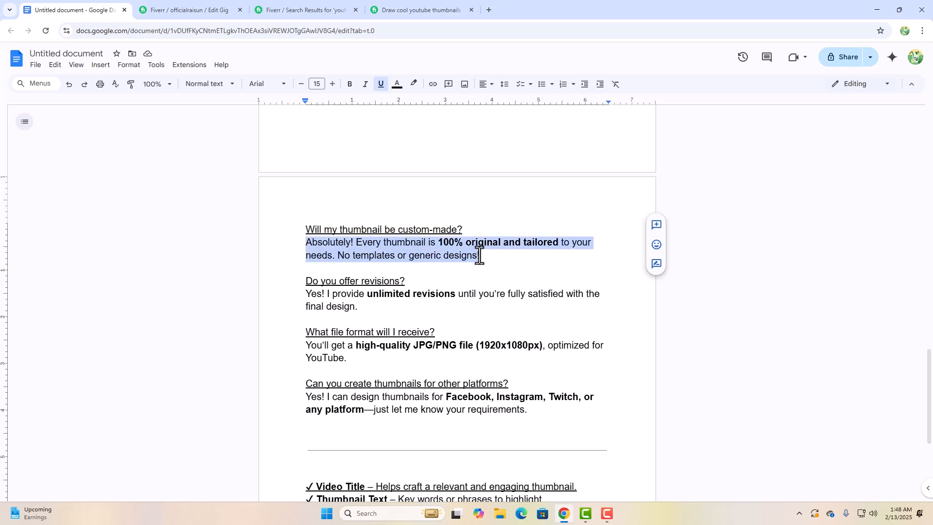
left_click(194, 10)
left_click(304, 251)
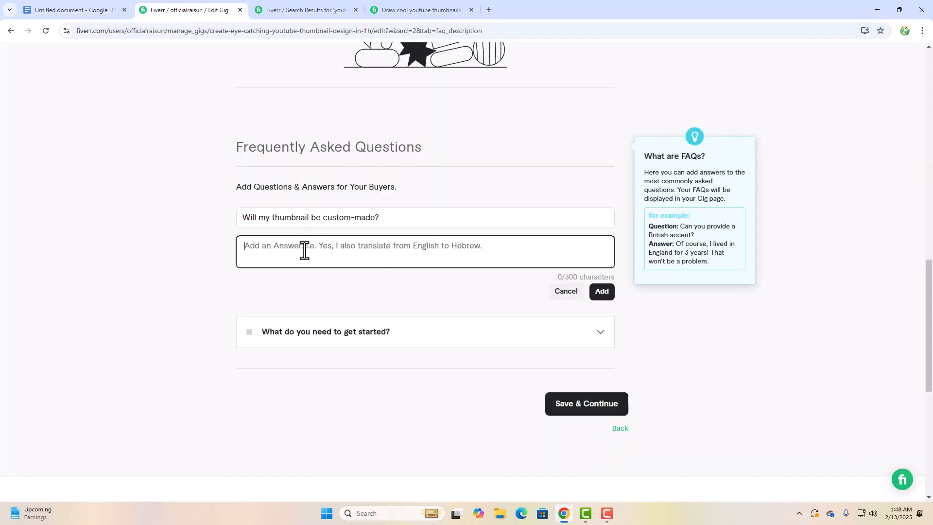
type("Absolutely! Every thumbnail is 100% original and tailored to your needs. No templates or generic designs!")
left_click(601, 292)
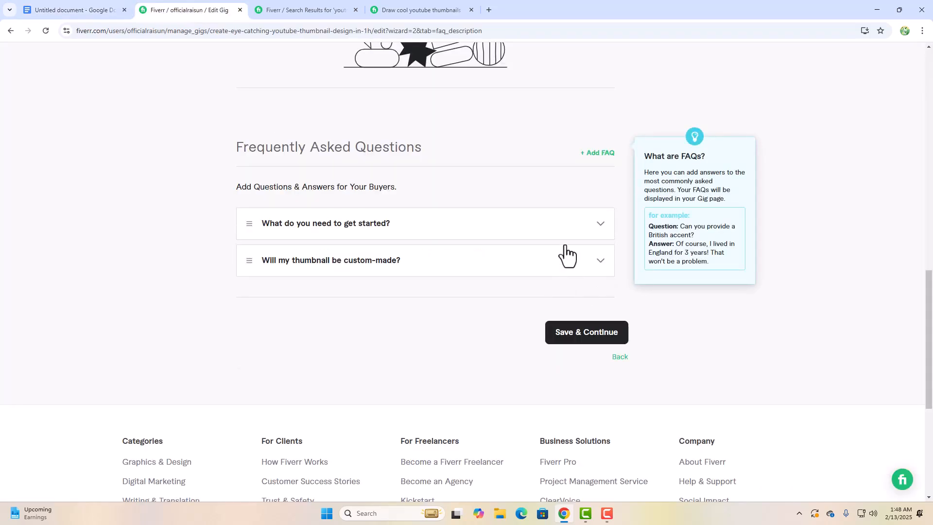
Step: Start another FAQ entry and copy the question "Do you offer revisions?" into it from Google Docs
left_click(606, 155)
left_click(42, 9)
scroll(291, 223, "down", 2)
left_click_drag(305, 183, 406, 183)
key("ctrl+c")
left_click(227, 2)
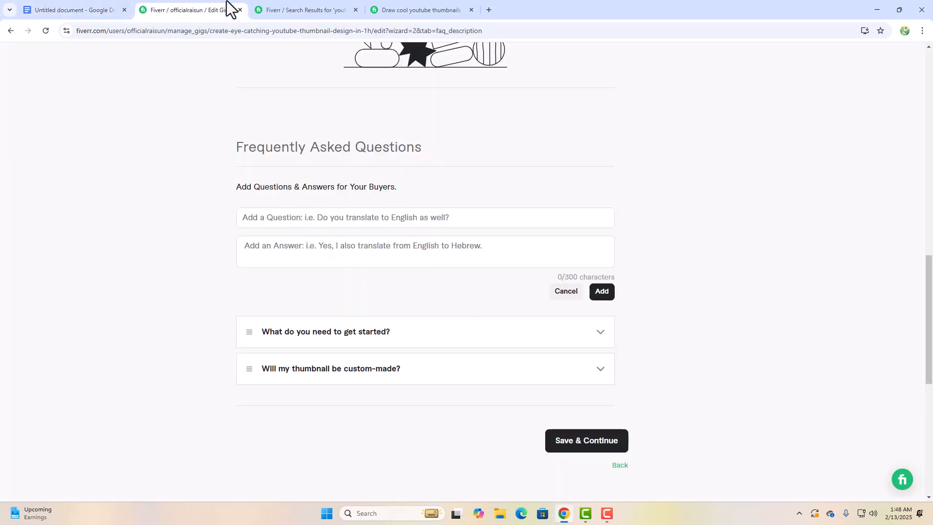
left_click(390, 214)
key("ctrl+v")
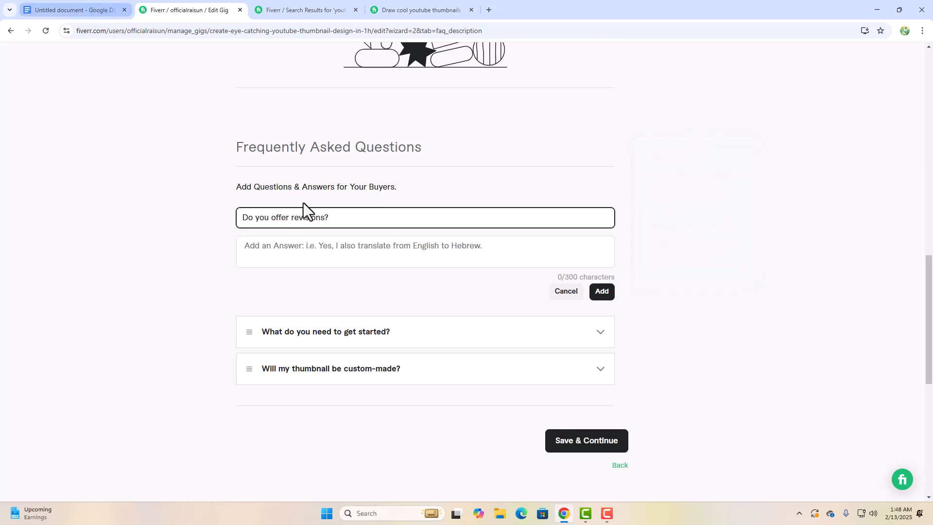
Step: Copy the answer beginning "Yes! I provide unlimited revisions" from Google Docs into the FAQ entry and add the entry to the gig
key("ctrl+1")
left_click_drag(301, 198, 358, 208)
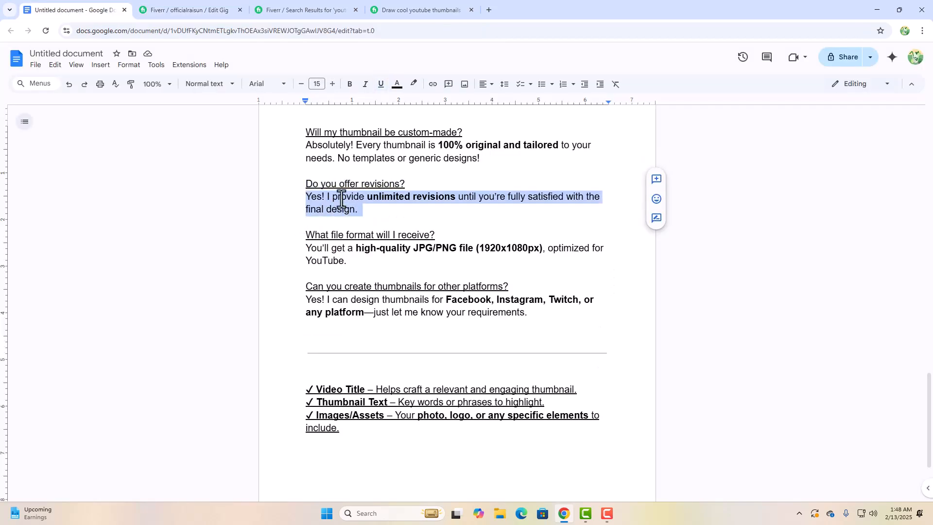
key("ctrl+c")
left_click(191, 9)
left_click(310, 255)
key("ctrl+v")
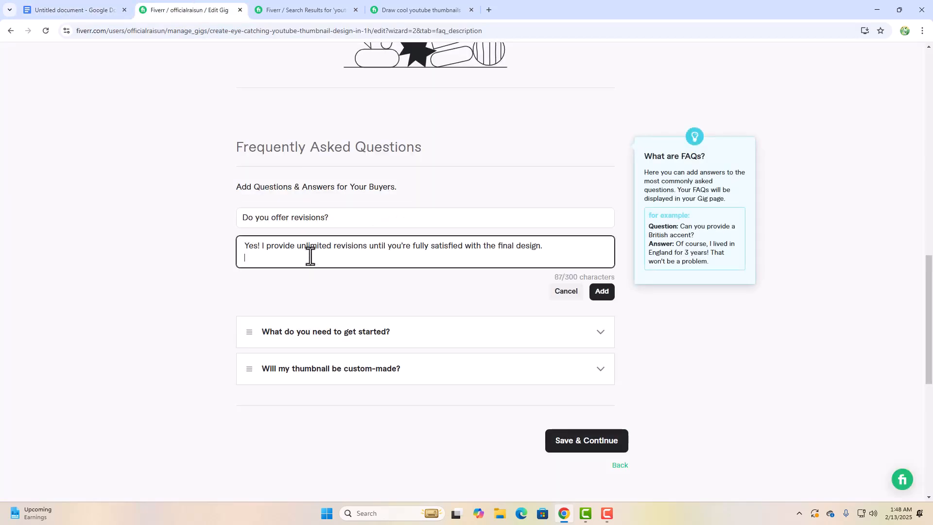
left_click(613, 292)
Step: Start a new FAQ entry and copy the question "What file format will I receive?" into it from Google Docs
left_click(590, 154)
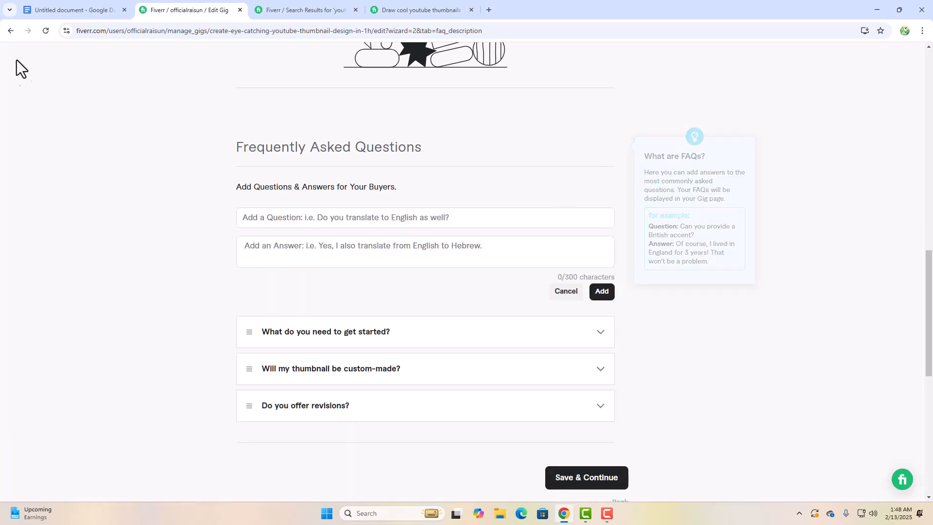
left_click(75, 9)
scroll(240, 212, "down", 1)
left_click_drag(305, 186, 438, 188)
left_click(218, 9)
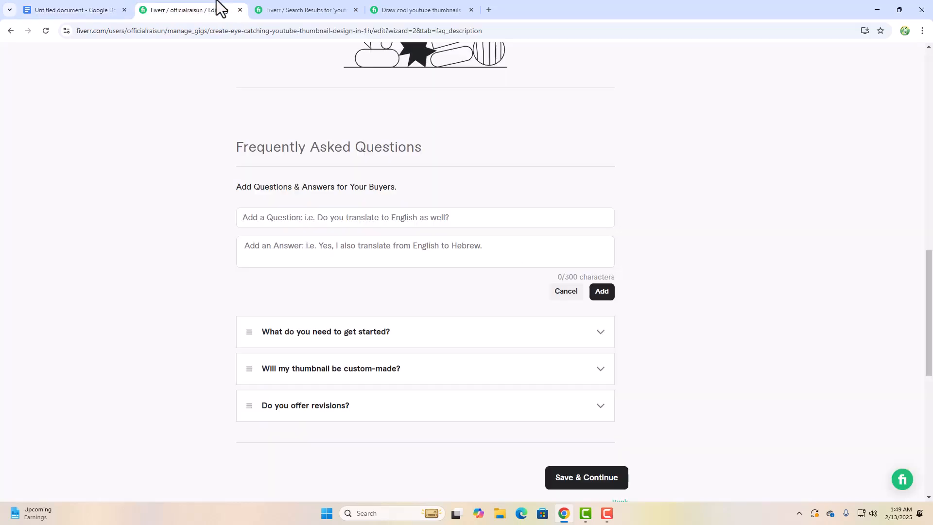
left_click(288, 217)
key("ctrl+v")
Step: Copy the answer beginning "You'll get a high-quality JPG/PNG file" from Google Docs into the FAQ entry and add the entry to the gig
left_click(104, 10)
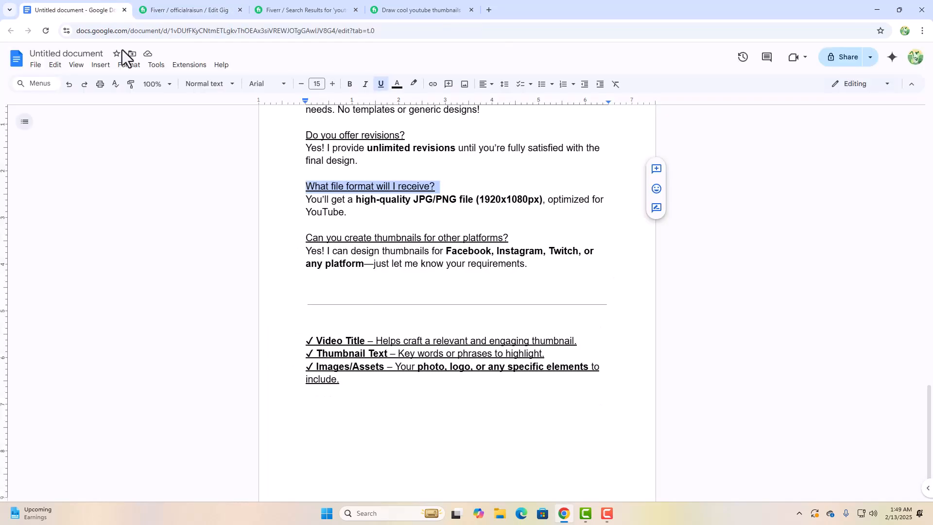
left_click_drag(306, 200, 346, 212)
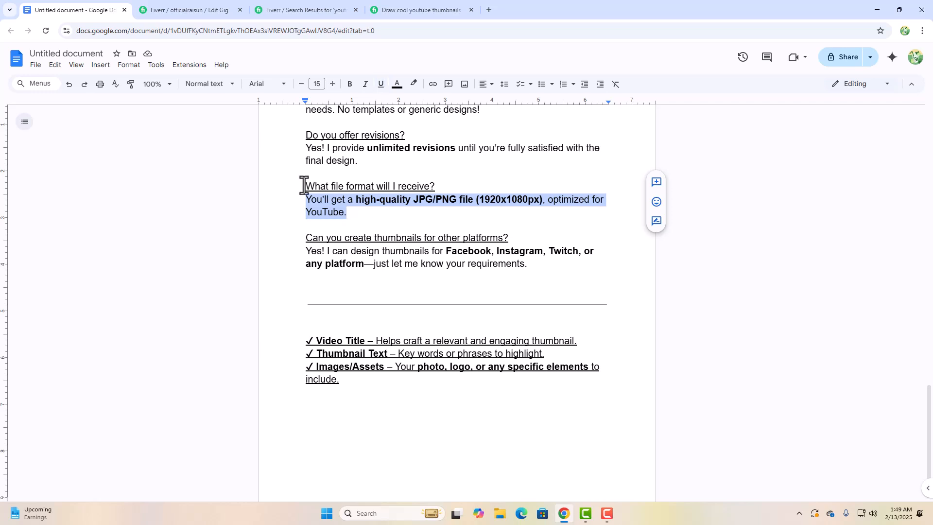
left_click(208, 8)
left_click(323, 253)
key("ctrl+v")
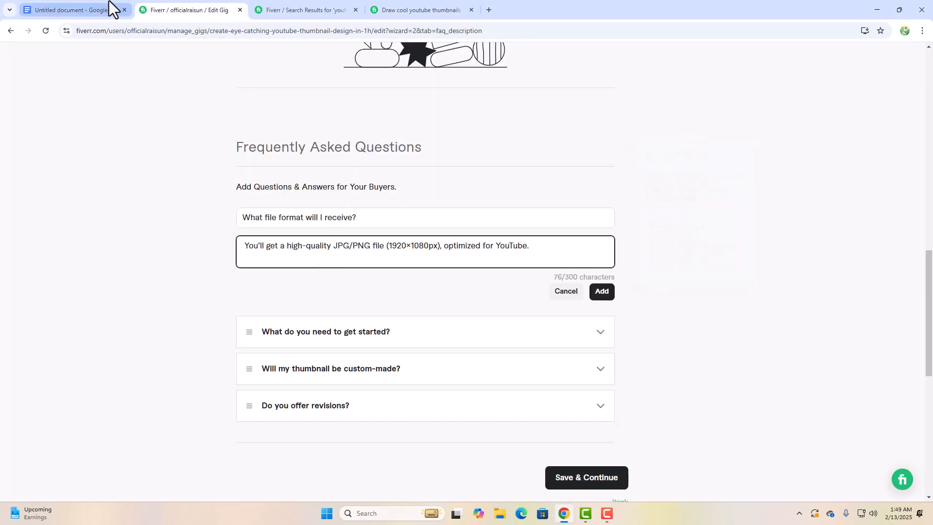
left_click(601, 291)
Step: Start a new FAQ entry and copy the question "Can you create thumbnails for other platforms?" into it from Google Docs
left_click(600, 154)
left_click(99, 13)
left_click_drag(308, 241, 520, 242)
left_click(193, 9)
left_click(343, 217)
key("ctrl+v")
Step: Copy the answer beginning "Yes! I can design thumbnails for Facebook, Instagram, Twitch" from Google Docs into the FAQ entry and add the entry to the gig
left_click(121, 11)
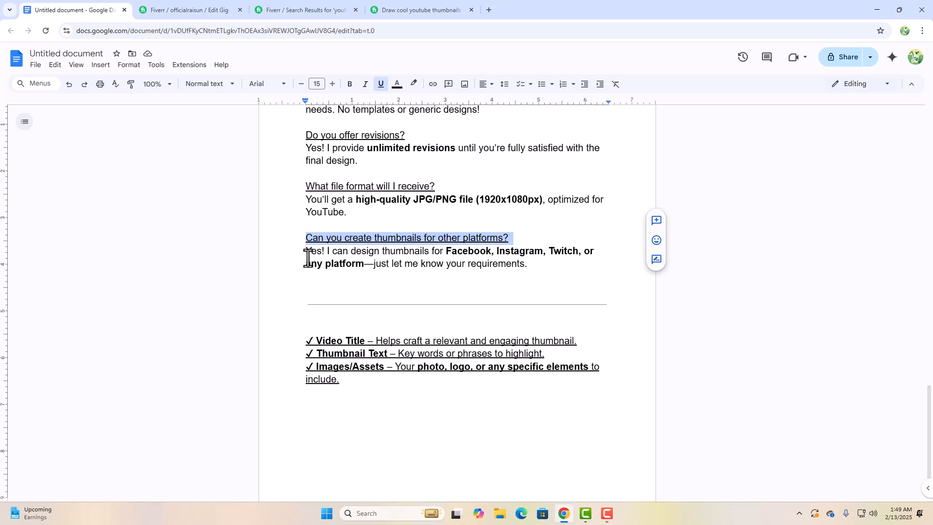
left_click_drag(308, 257, 417, 276)
key("ctrl+c")
left_click(193, 9)
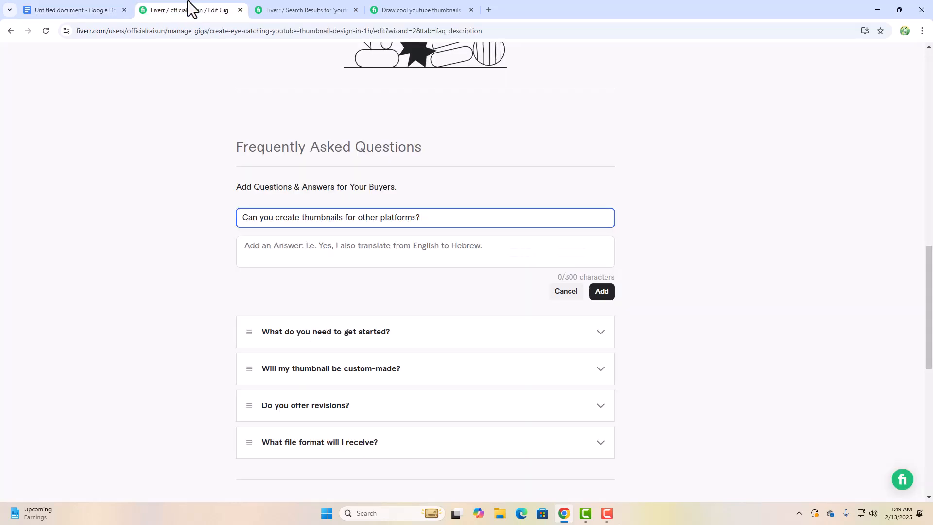
left_click(287, 250)
key("ctrl+v")
left_click(595, 295)
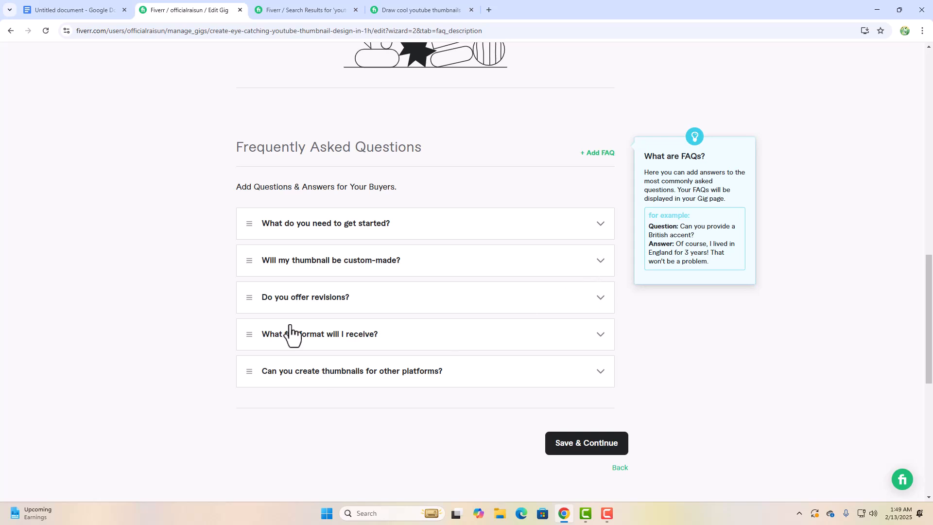
Step: Review the order of the FAQ entries and the full gig description
mouse_move(247, 298)
left_mouse_down()
mouse_move(248, 241)
mouse_move(255, 298)
left_mouse_up()
left_click_drag(250, 302, 193, 311)
scroll(302, 297, "up", 15)
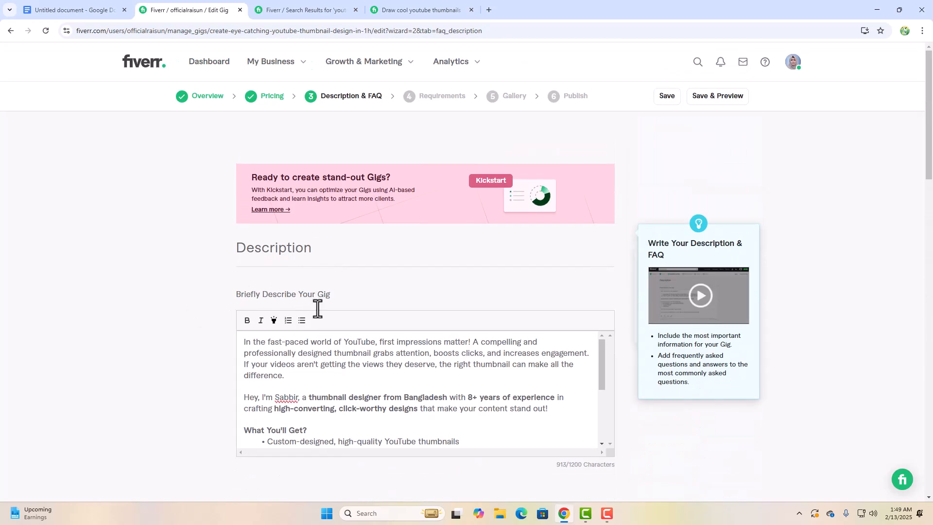
scroll(330, 389, "down", 5)
scroll(640, 200, "down", 10)
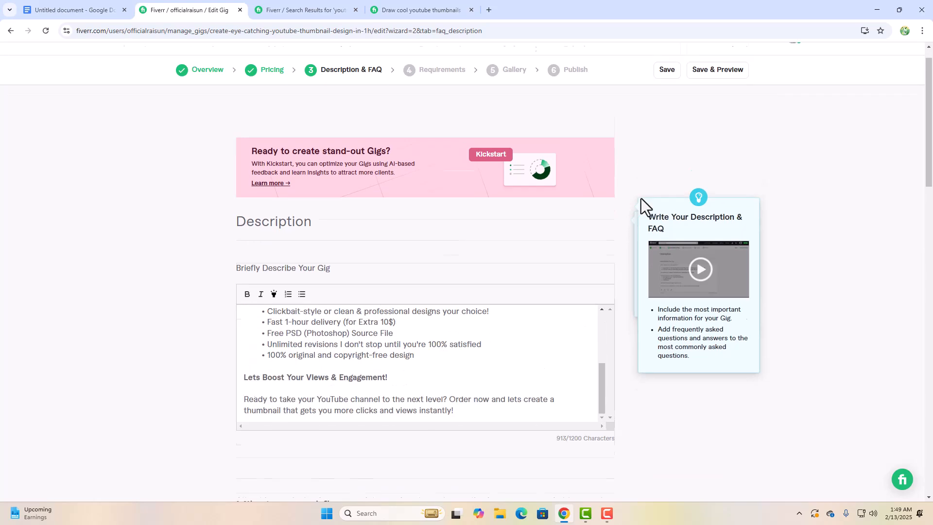
scroll(615, 402, "down", 5)
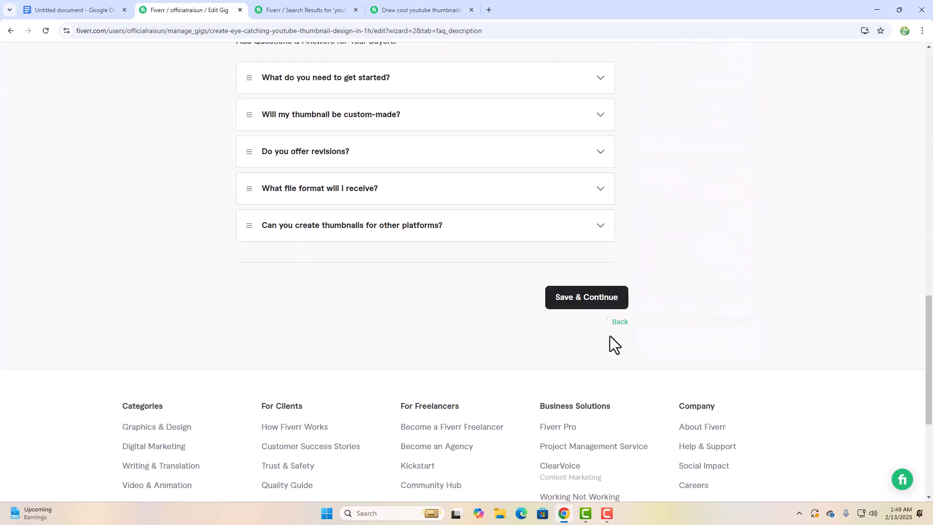
Step: Try to save the Description & FAQ page and look through the description for overused occurrences of "youtu"
left_click(598, 301)
scroll(599, 299, "down", 1)
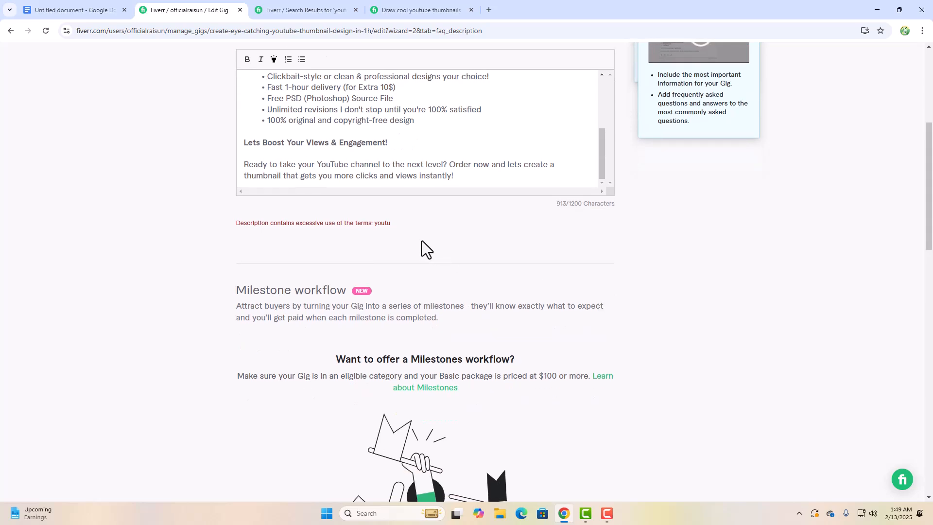
double_click(377, 225)
double_click(383, 223)
scroll(337, 179, "up", 3)
scroll(338, 179, "up", 3)
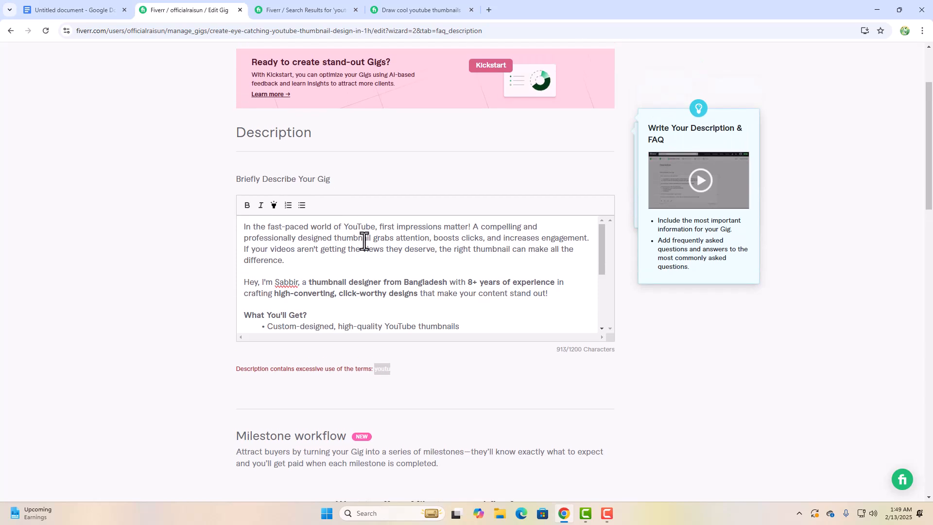
scroll(364, 241, "down", 2)
scroll(364, 240, "down", 1)
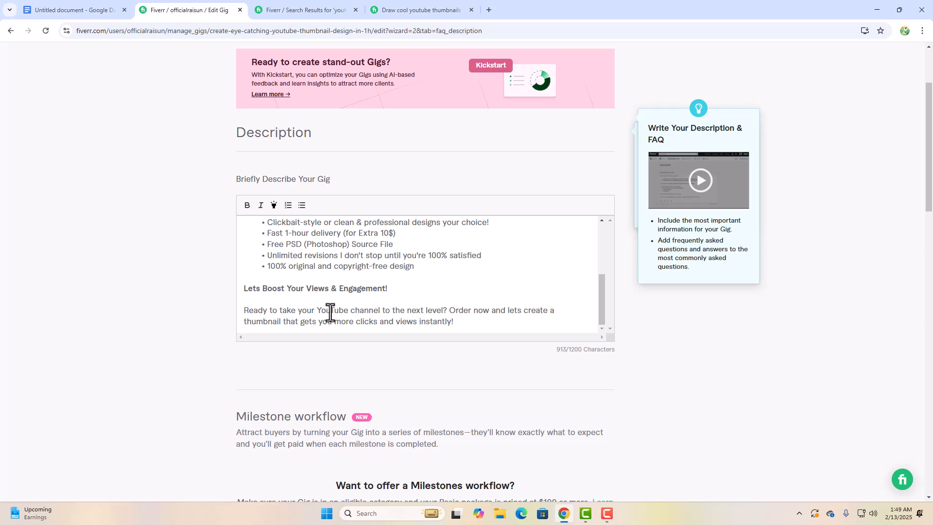
Step: Replace "YouTube" with "YT" in the description's closing paragraph, and save the page to continue to Requirements
double_click(320, 315)
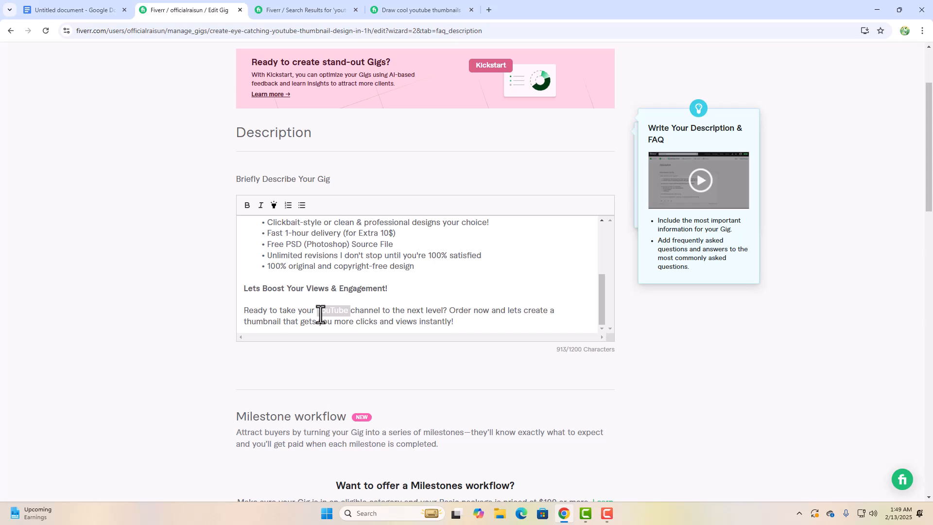
type("YT")
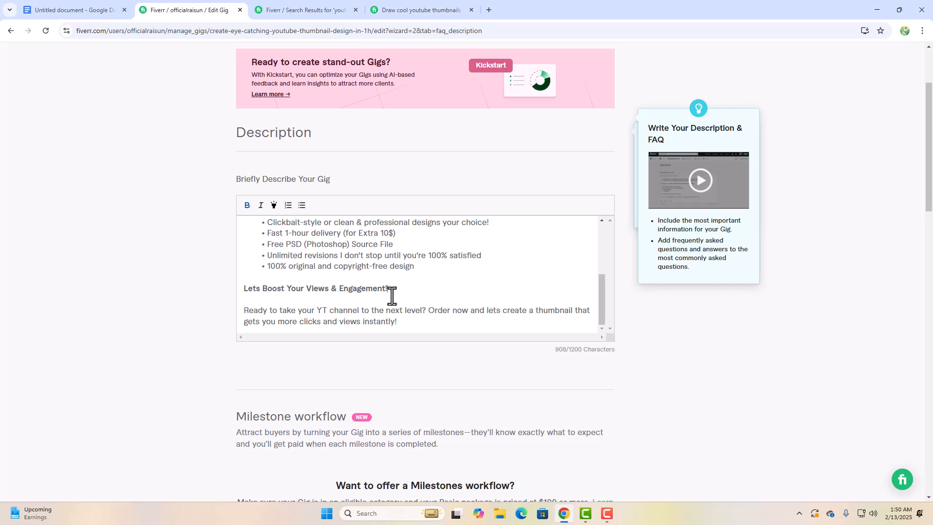
scroll(404, 309, "down", 5)
scroll(431, 320, "down", 10)
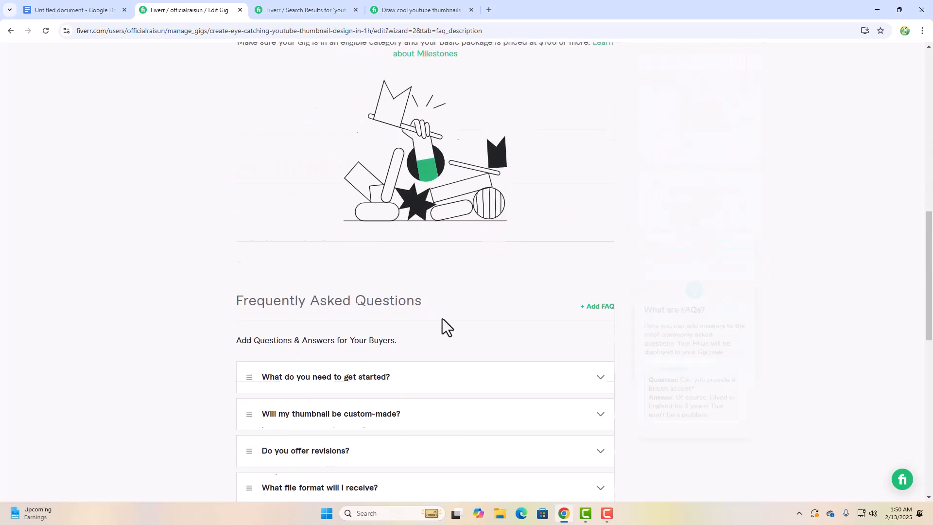
left_click(589, 327)
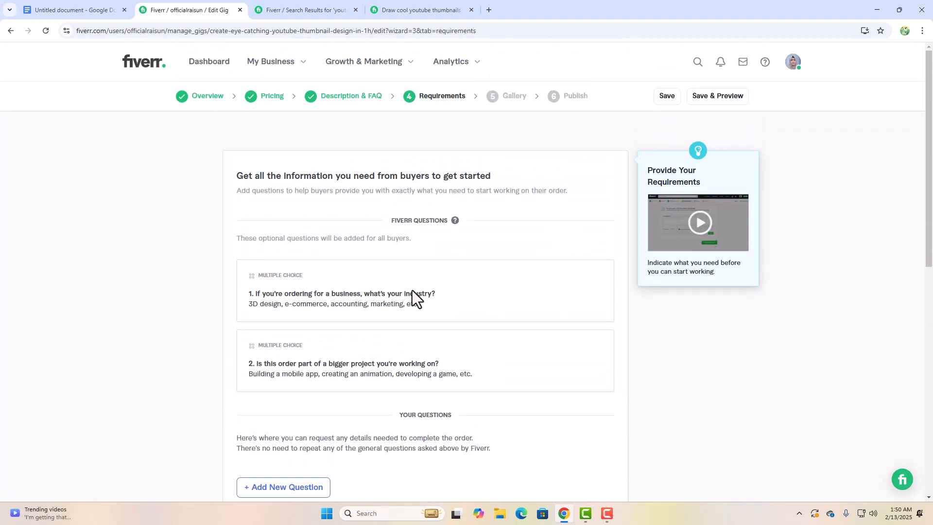
Step: Start a new required buyer question under Your Questions and check the available answer formats, keeping Free text
scroll(412, 290, "down", 4)
scroll(412, 290, "up", 4)
scroll(430, 213, "down", 5)
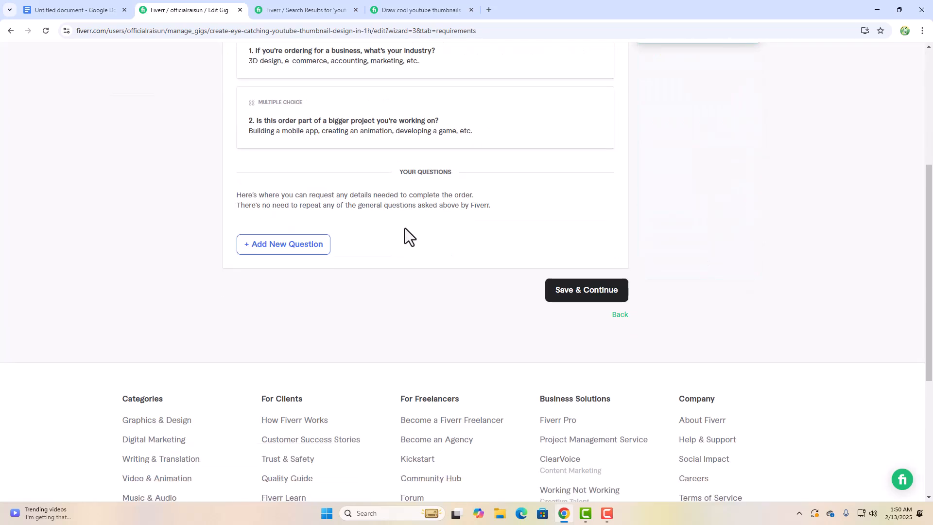
left_click(293, 250)
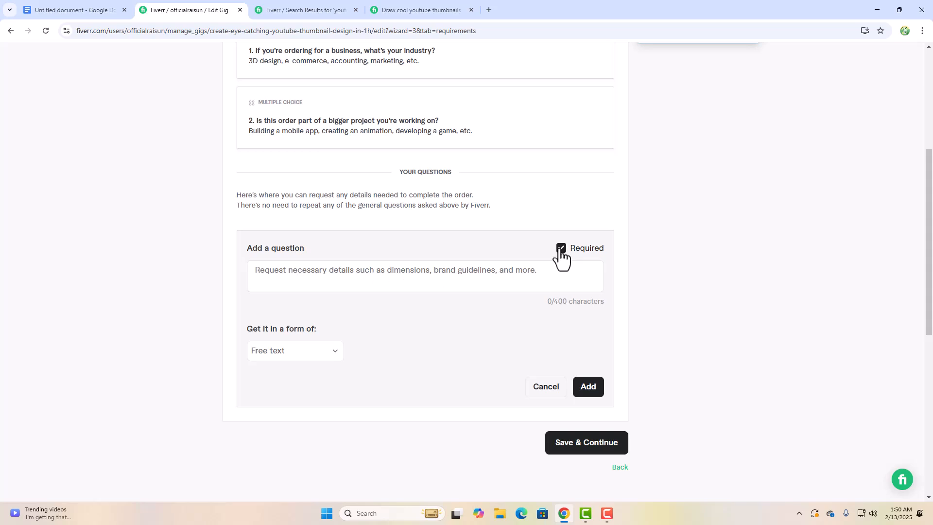
left_click(312, 358)
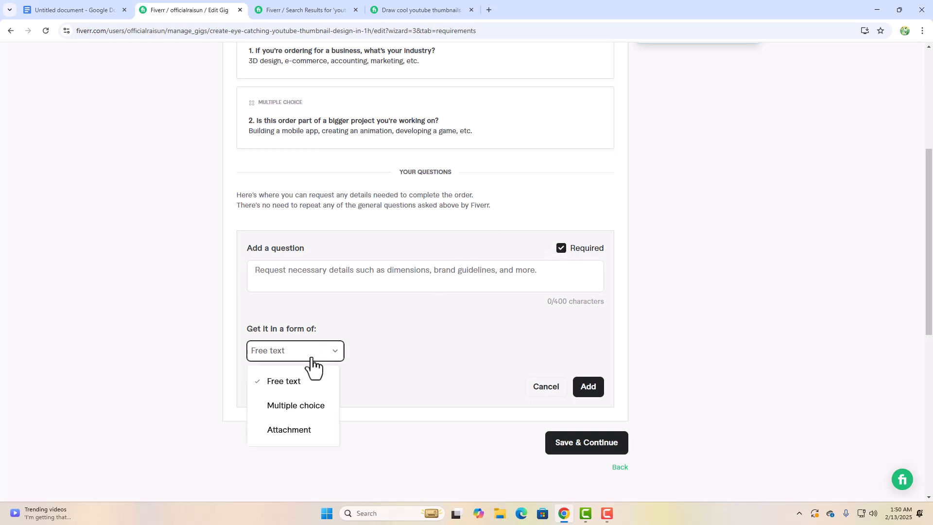
left_click(318, 354)
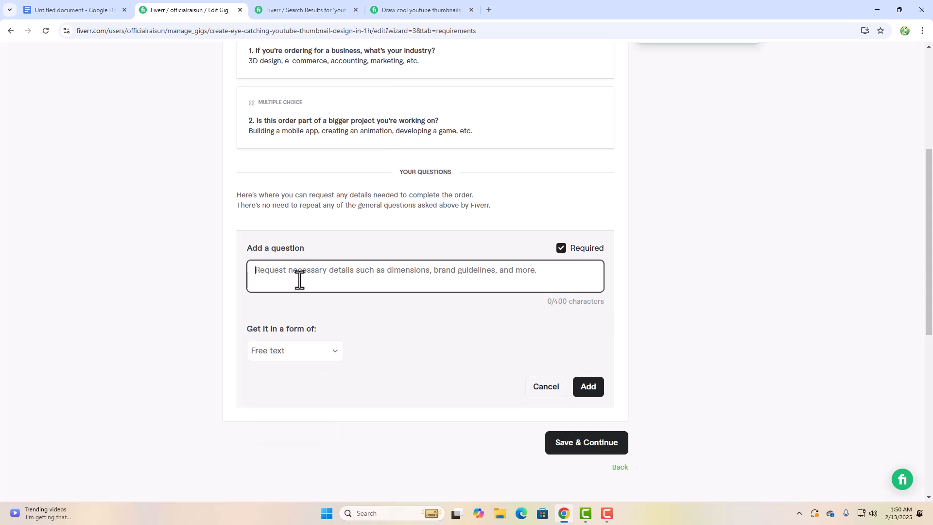
Step: Copy the Video Title, Thumbnail Text and Images/Assets lines from the Google Docs document into the new buyer question on Fiverr
left_click(86, 6)
scroll(284, 233, "down", 3)
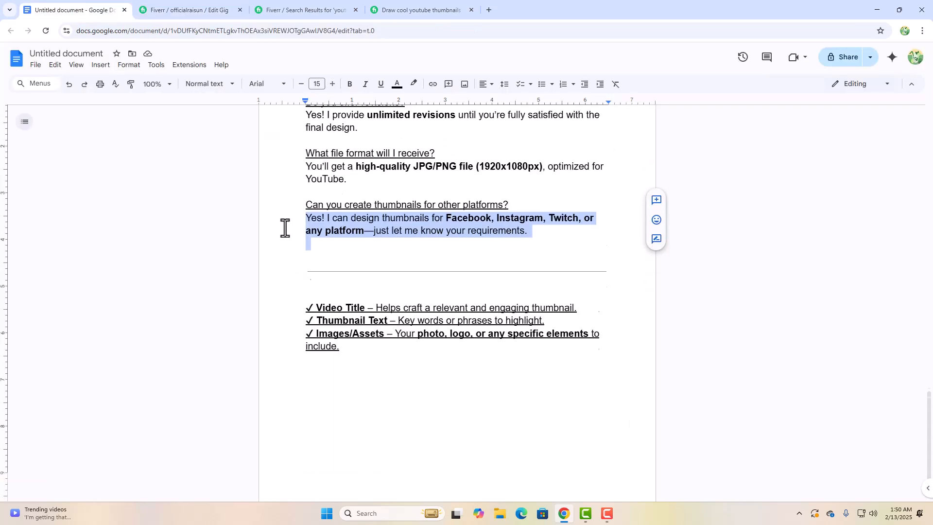
left_click_drag(292, 254, 359, 303)
key("ctrl+c")
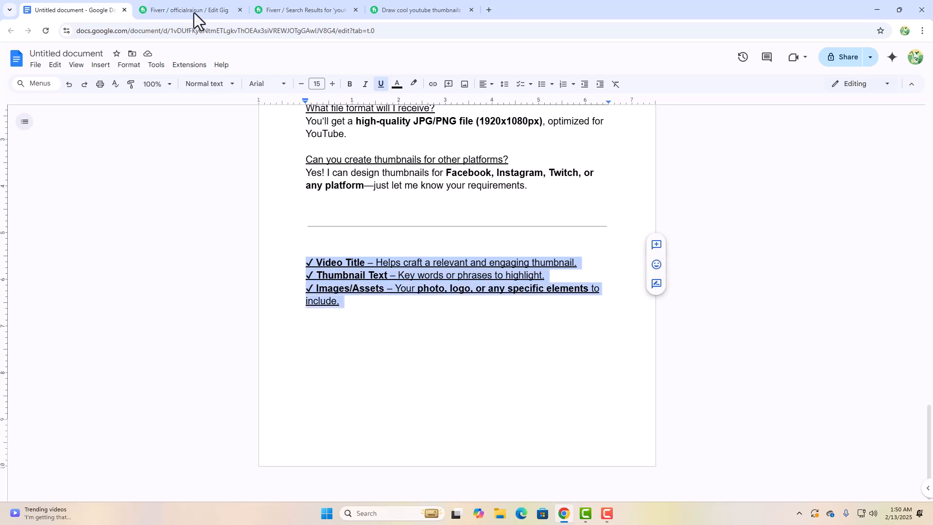
left_click(179, 13)
key("ctrl+v")
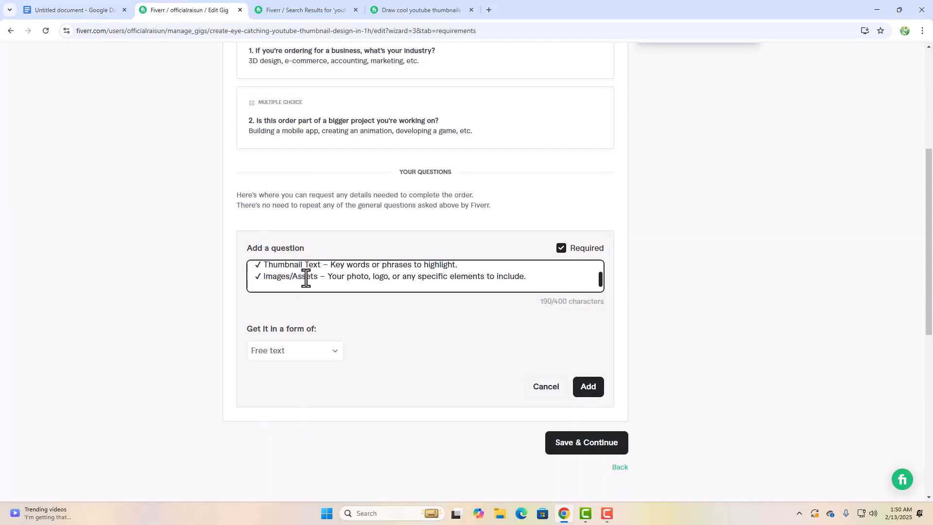
Step: Remove the trailing blank line after the Images/Assets entry in the question text and check its first lines
left_click(263, 270)
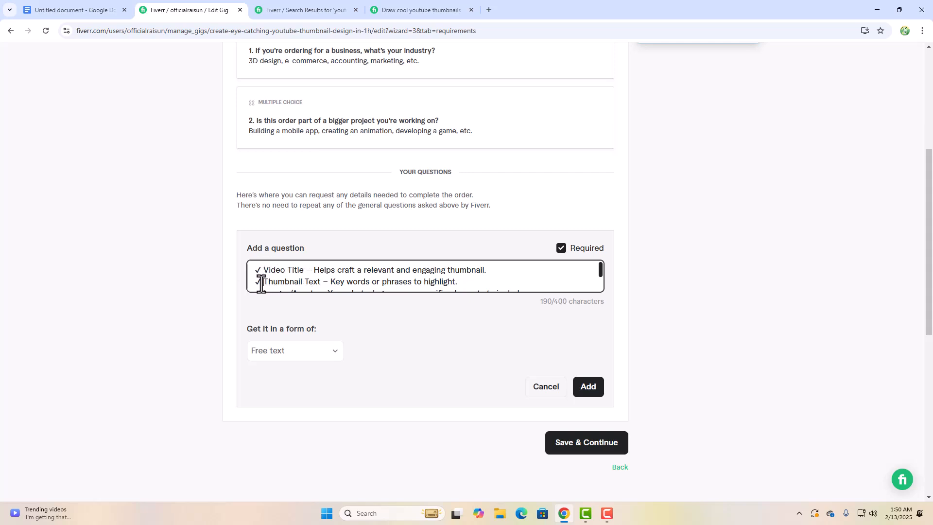
scroll(263, 286, "down", 1)
left_click(263, 285)
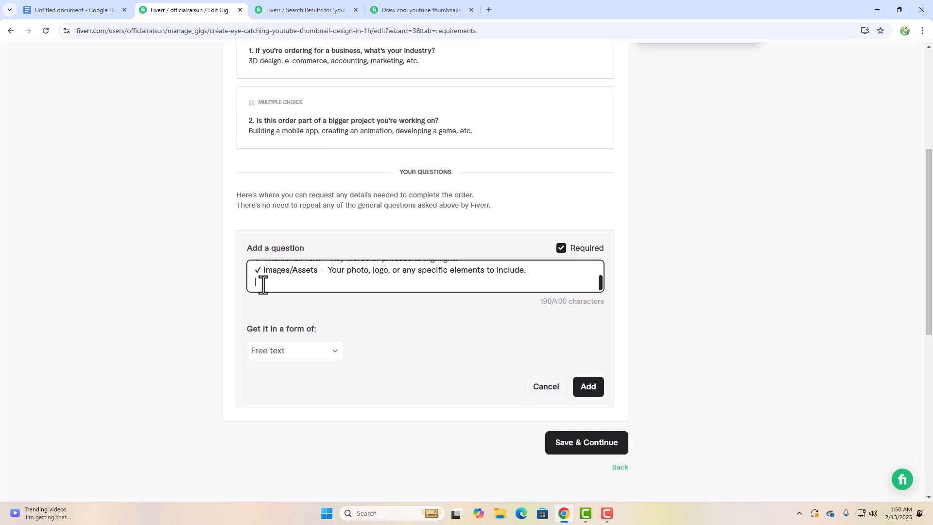
key("BackSpace")
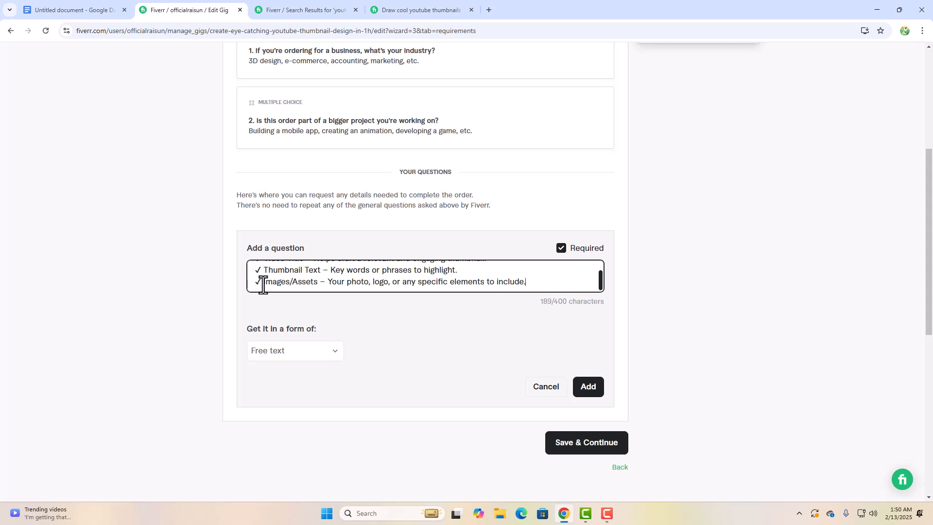
scroll(262, 285, "up", 1)
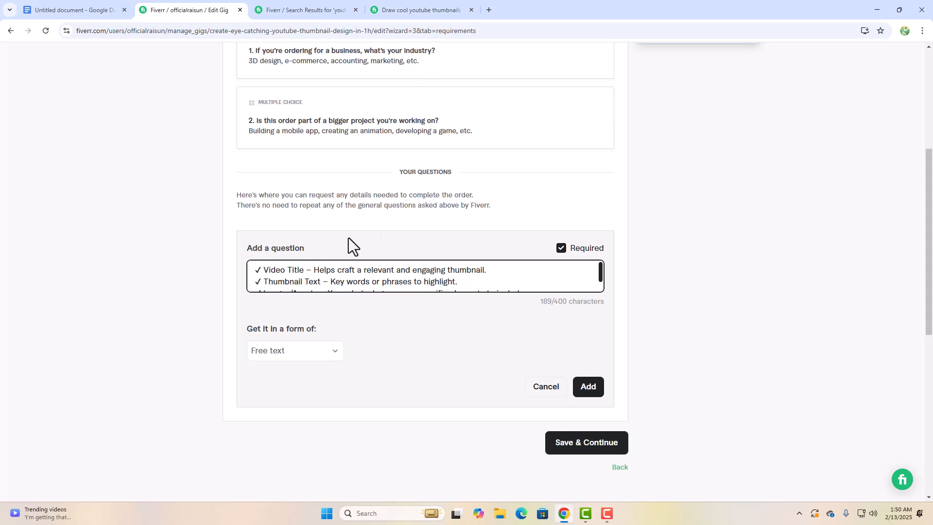
Step: Search Google for "emoji", open GetEmoji in a new tab, browse its emojis and Non-Emoji Symbols, and return to the gig's Requirements page
left_click(490, 10)
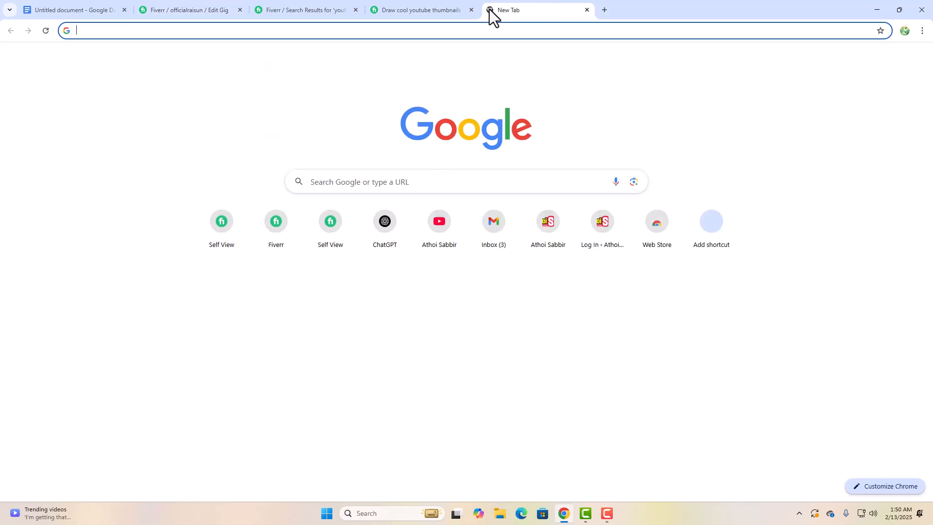
type("emoji")
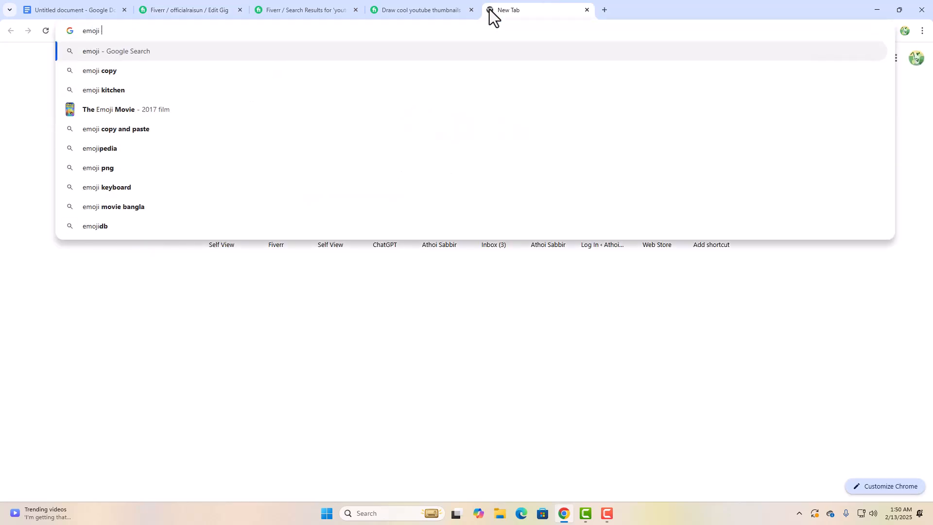
key("Return")
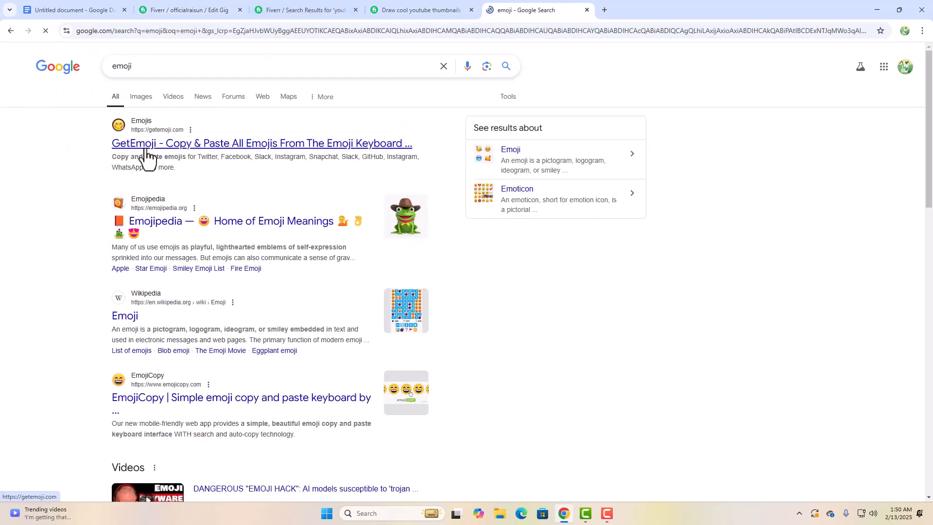
left_click(146, 142)
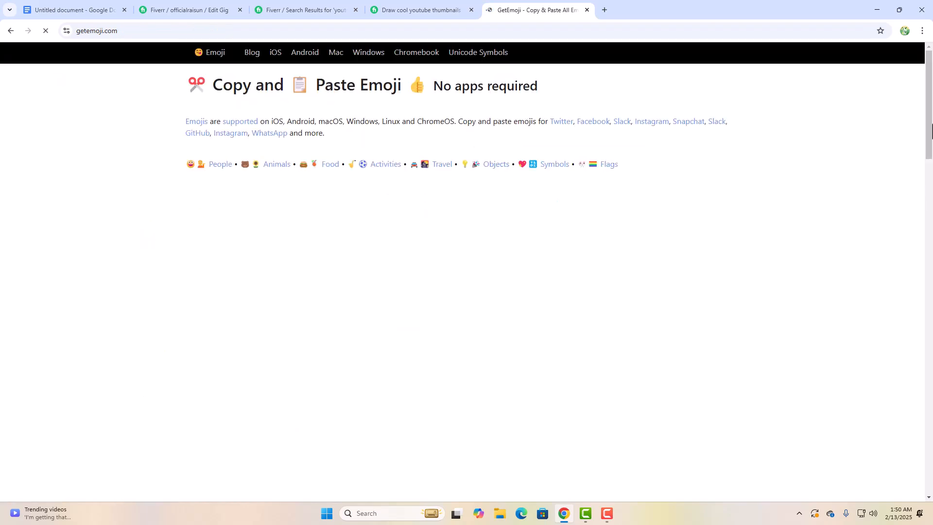
scroll(750, 163, "down", 5)
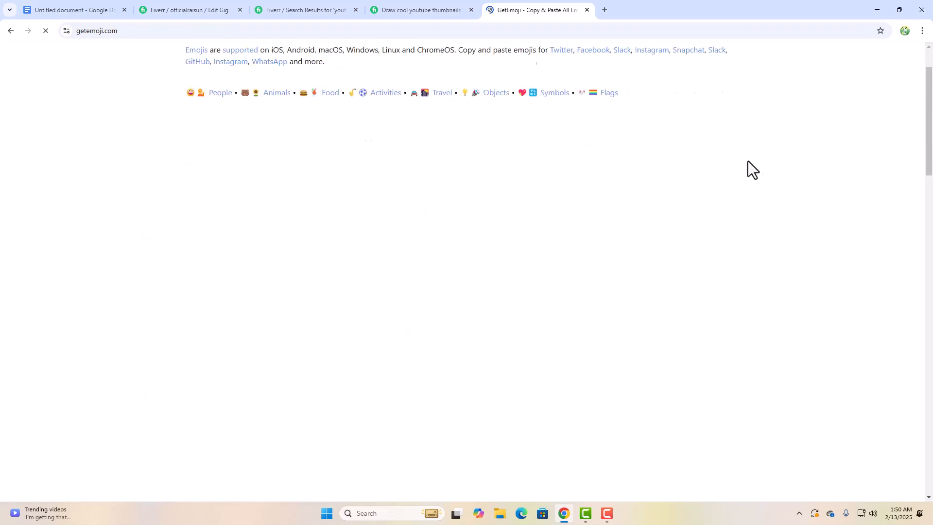
scroll(745, 160, "down", 20)
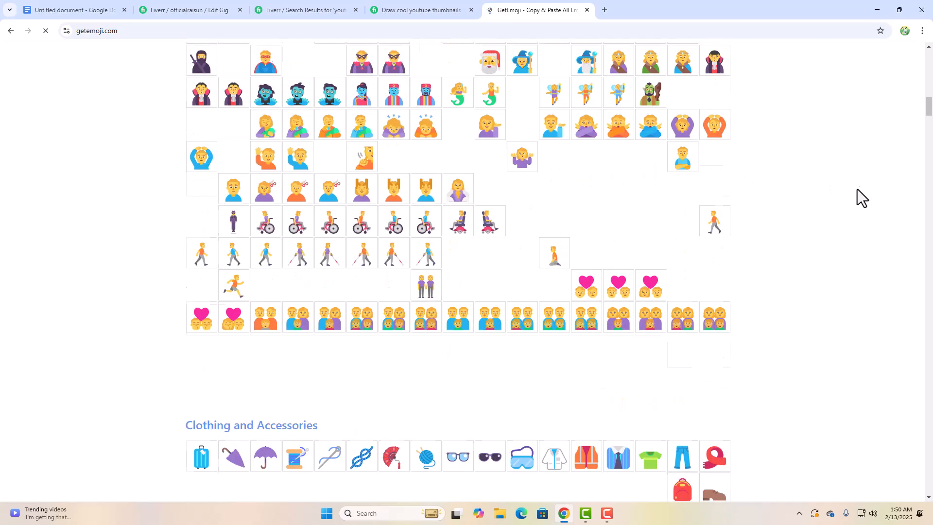
scroll(574, 205, "up", 15)
scroll(724, 181, "down", 13)
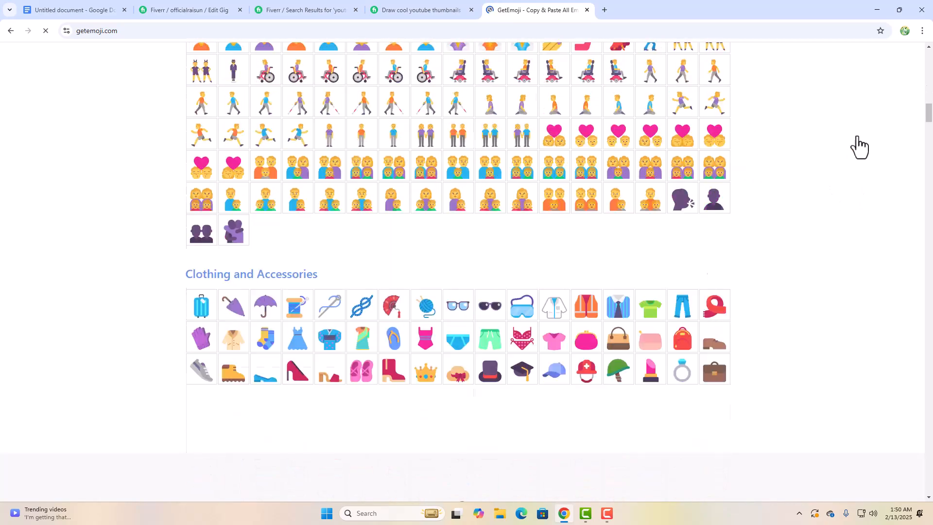
left_click_drag(929, 119, 928, 433)
scroll(683, 236, "up", 20)
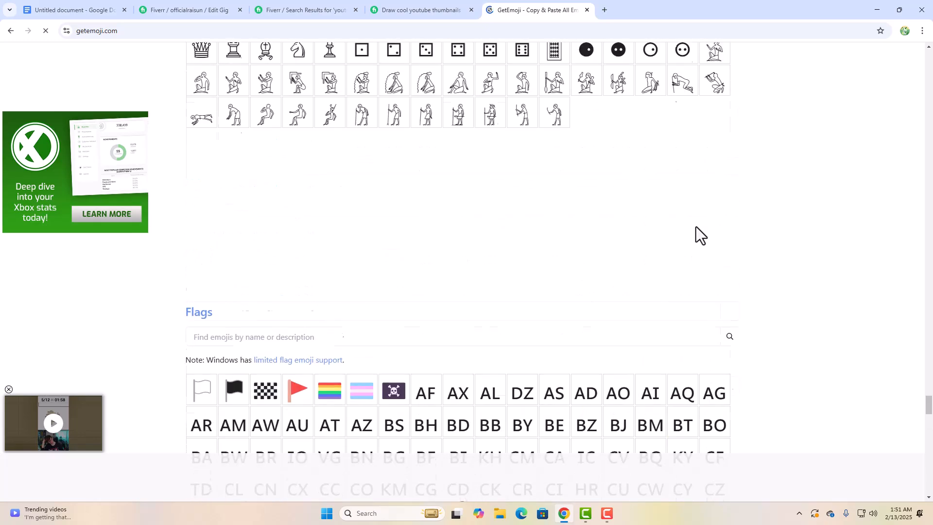
scroll(546, 333, "up", 4)
scroll(546, 333, "down", 4)
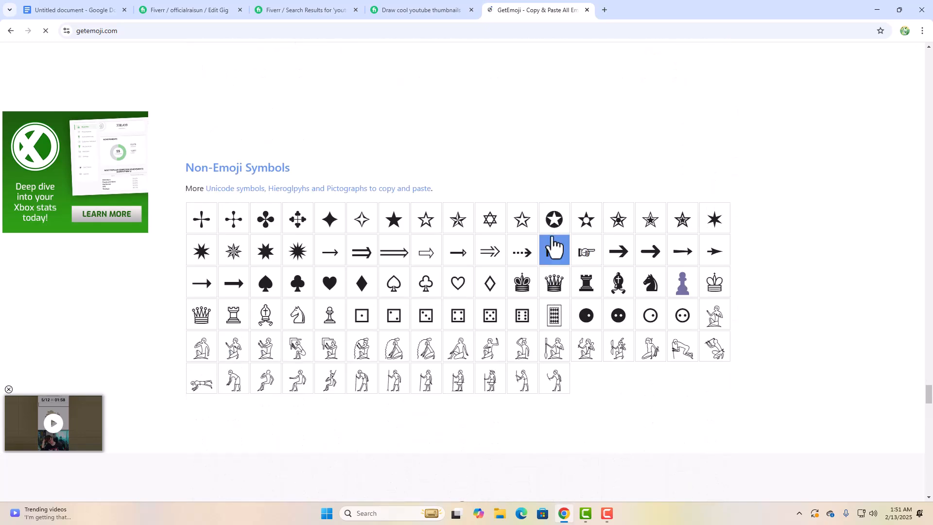
left_click(49, 9)
left_click(192, 9)
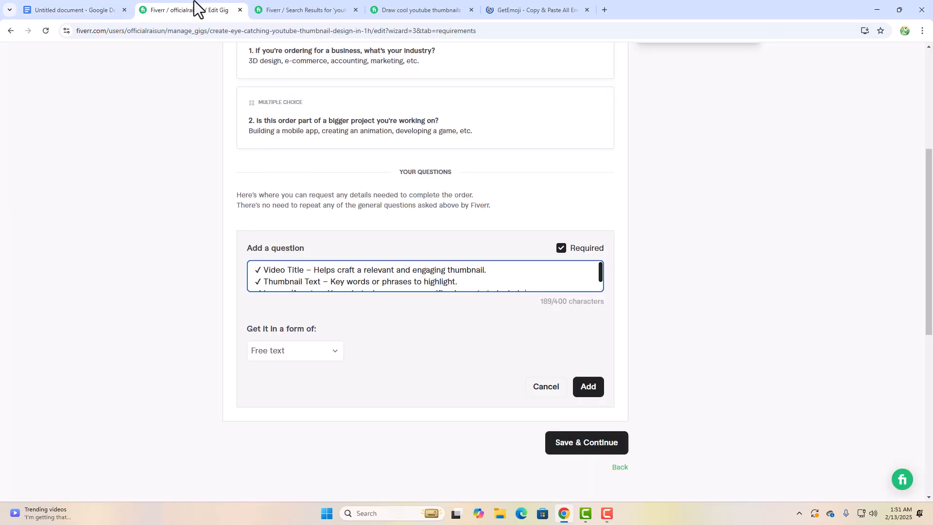
Step: Review the Requirements page and add the required free-text question to Your Questions
scroll(302, 273, "up", 4)
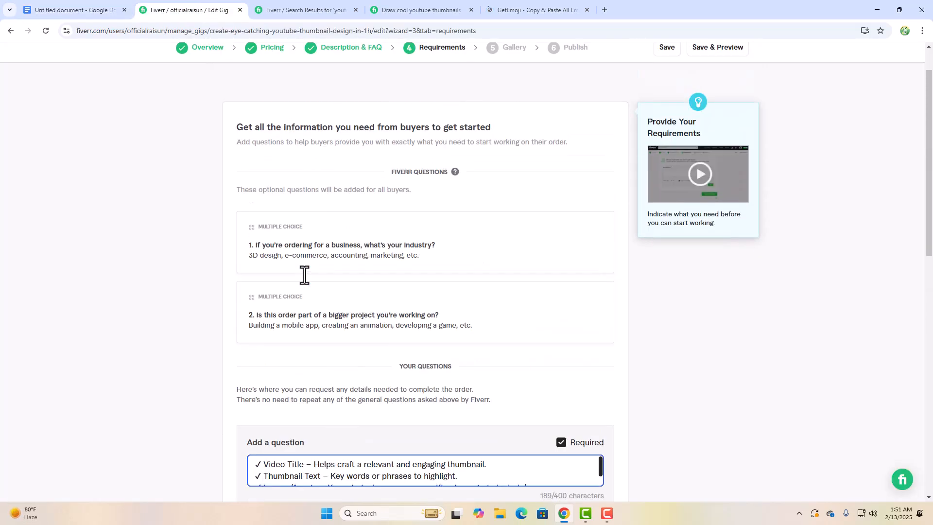
scroll(305, 275, "up", 1)
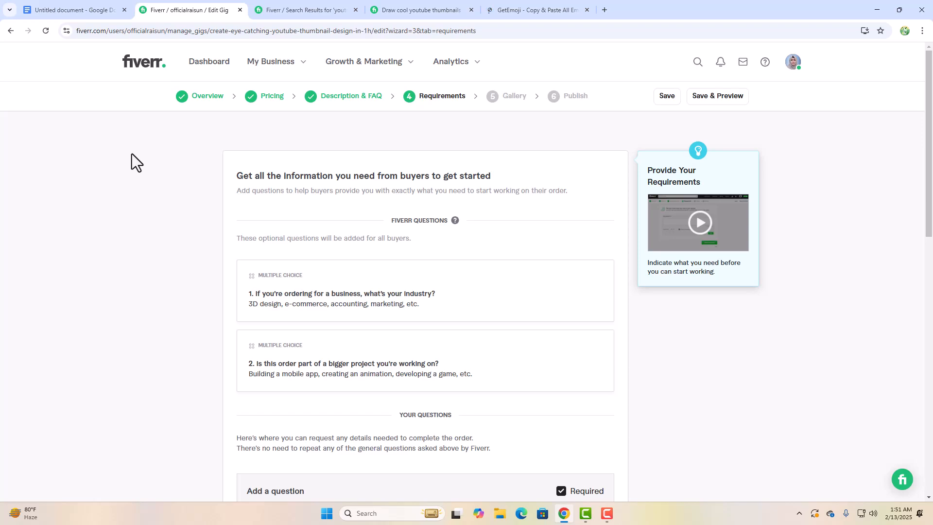
scroll(132, 154, "down", 8)
scroll(474, 215, "up", 7)
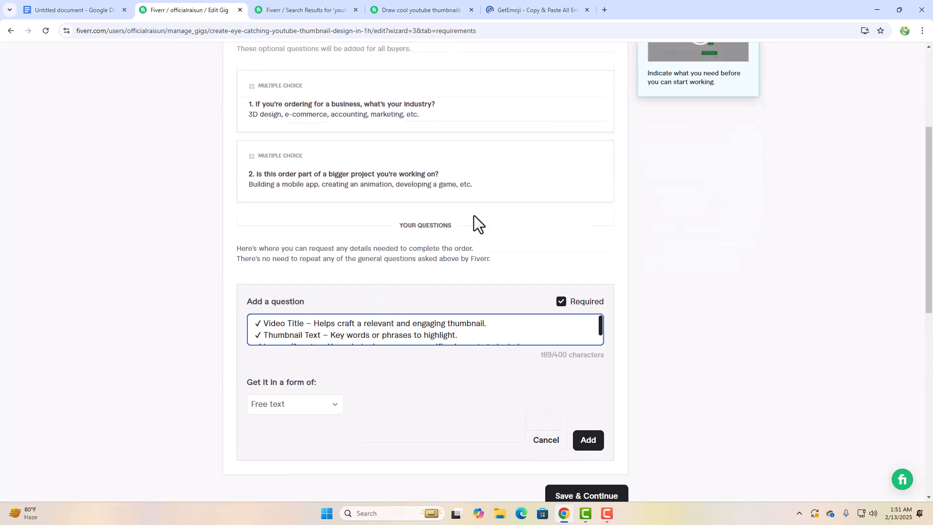
scroll(474, 215, "down", 5)
scroll(479, 228, "down", 1)
left_click(587, 341)
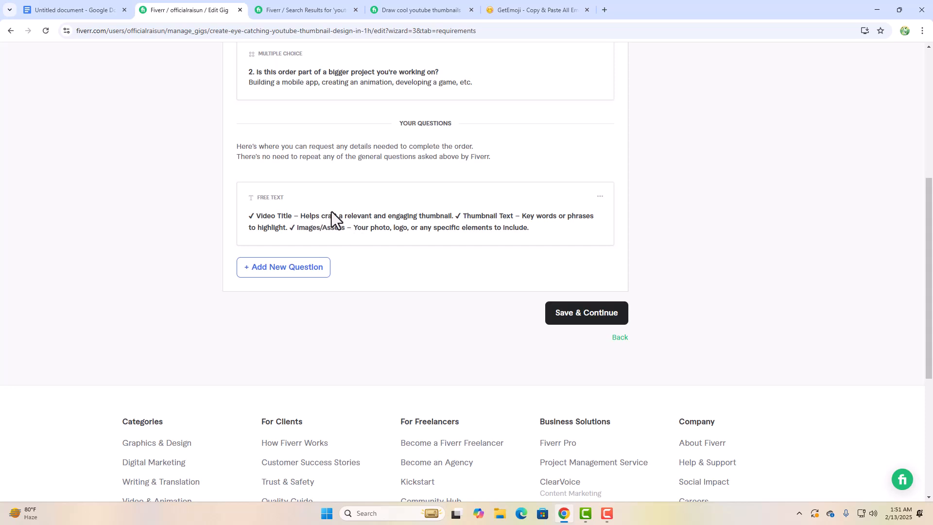
Step: Save the Requirements page and continue to Gallery
scroll(470, 277, "up", 1)
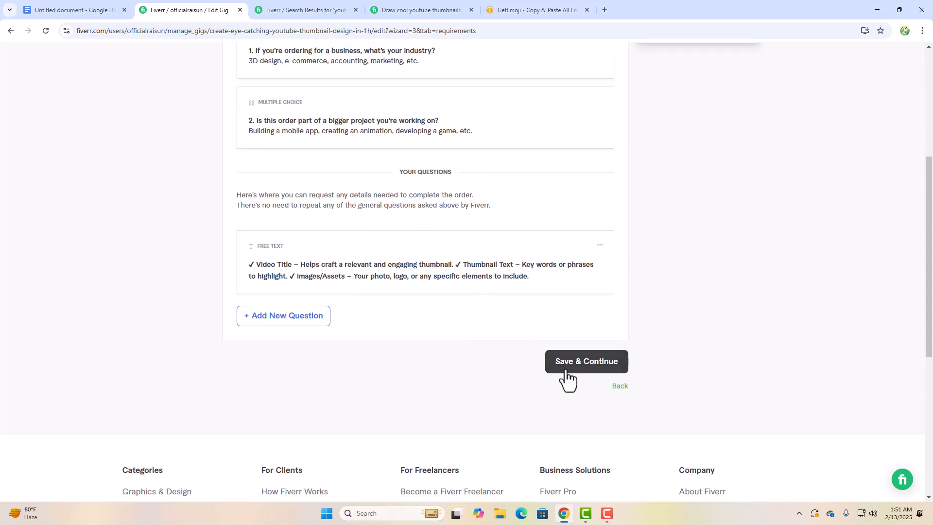
scroll(568, 384, "up", 2)
left_click(585, 469)
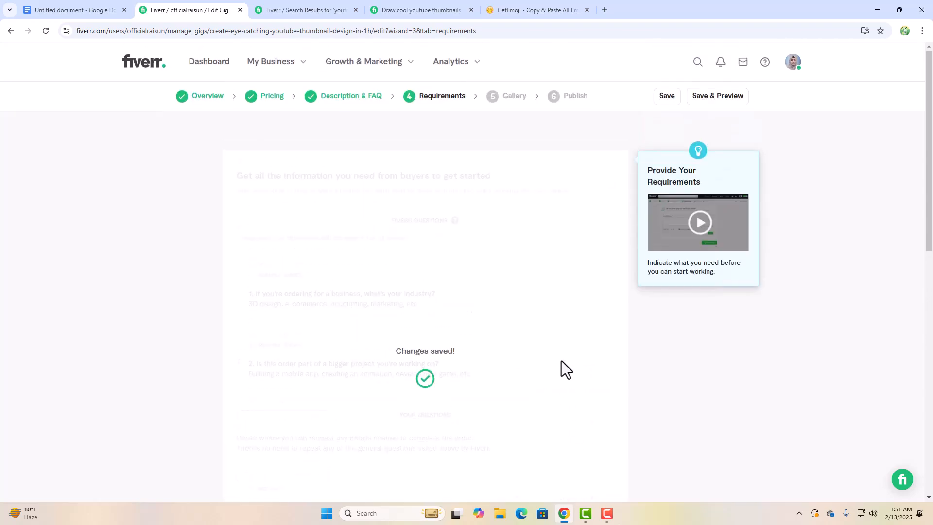
Step: Examine the Gallery page's image, video and document upload sections along with their size limits and guidelines
scroll(440, 175, "down", 4)
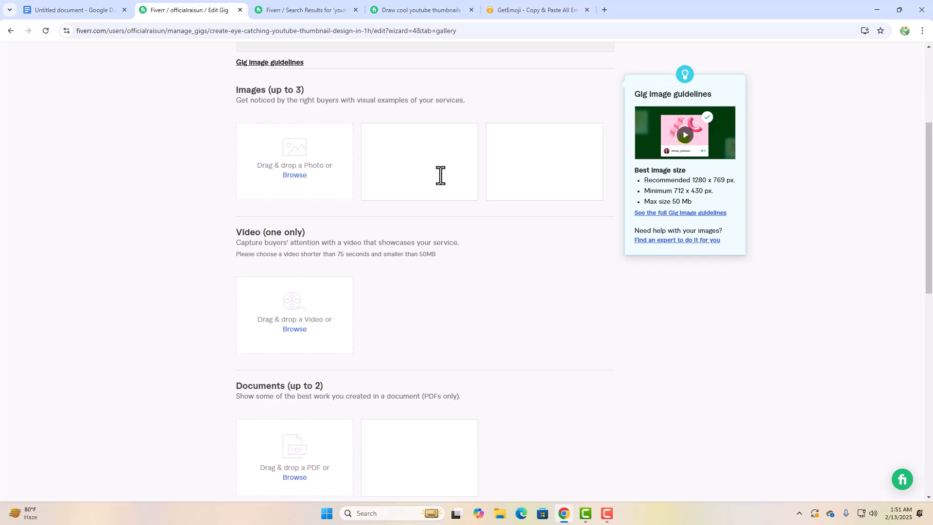
scroll(430, 203, "down", 5)
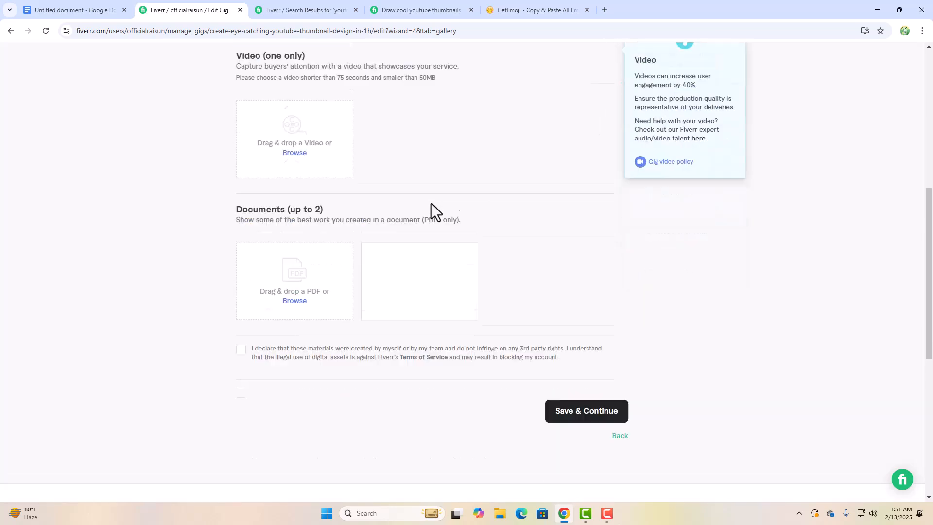
scroll(432, 202, "up", 7)
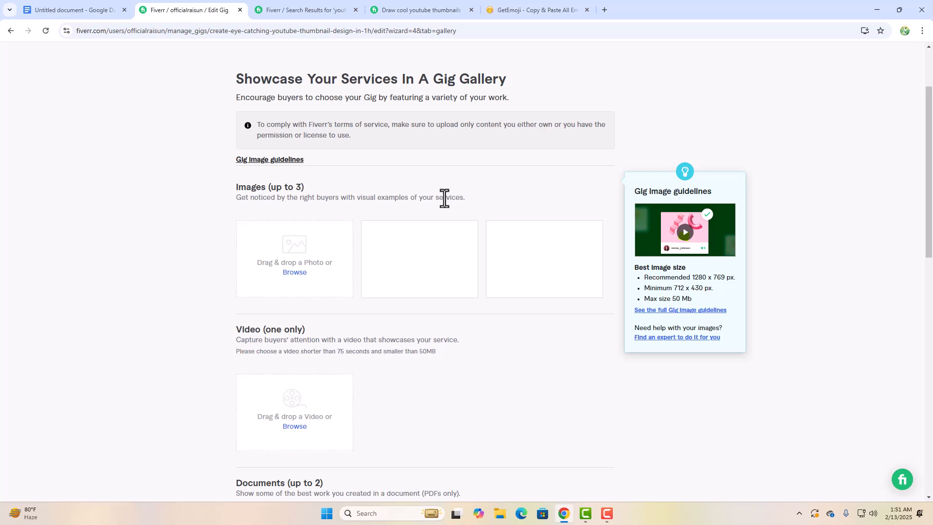
scroll(445, 198, "down", 3)
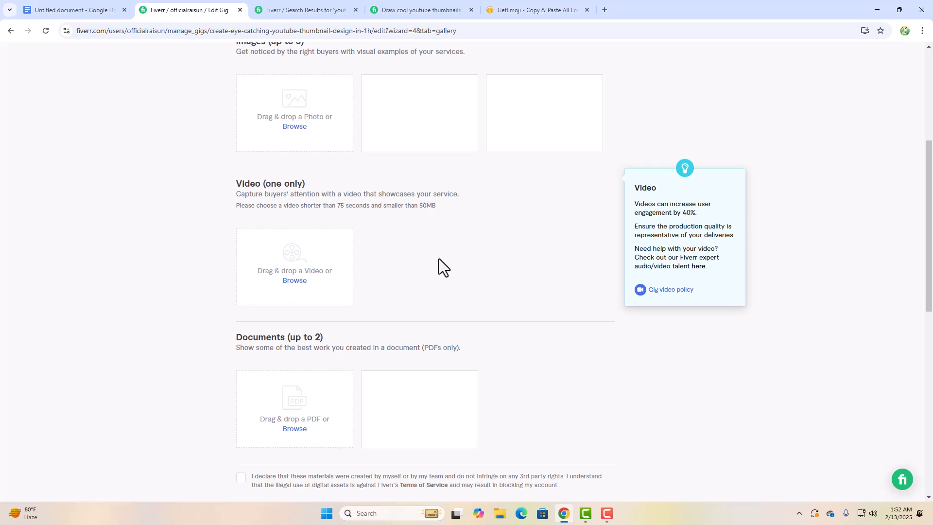
scroll(438, 258, "up", 3)
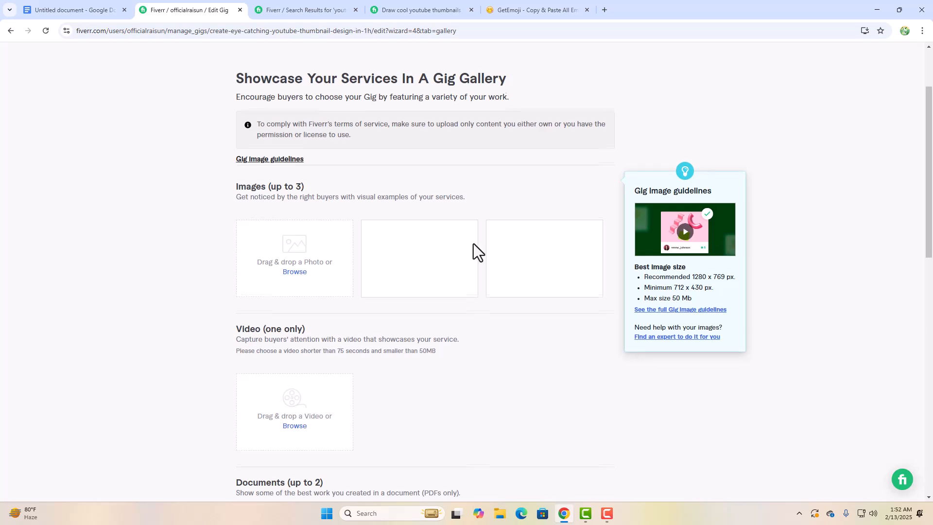
scroll(473, 243, "down", 3)
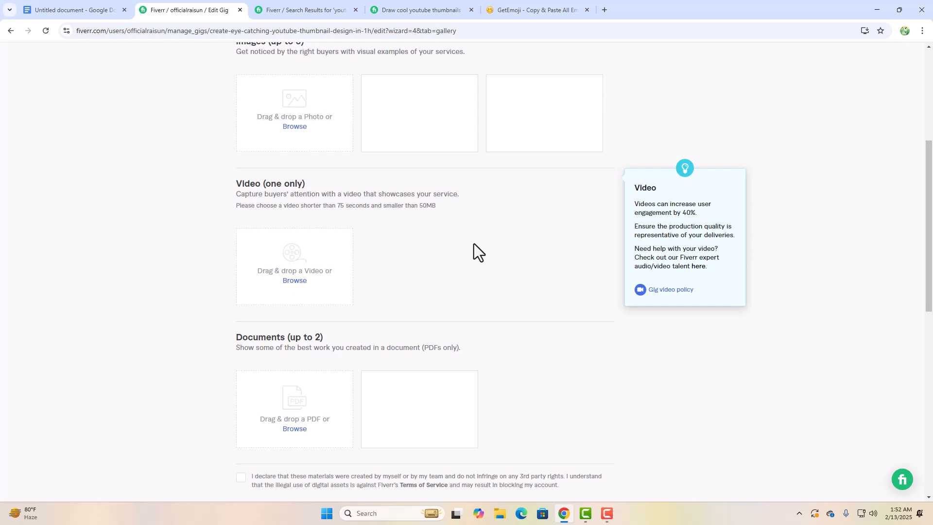
scroll(485, 332, "up", 4)
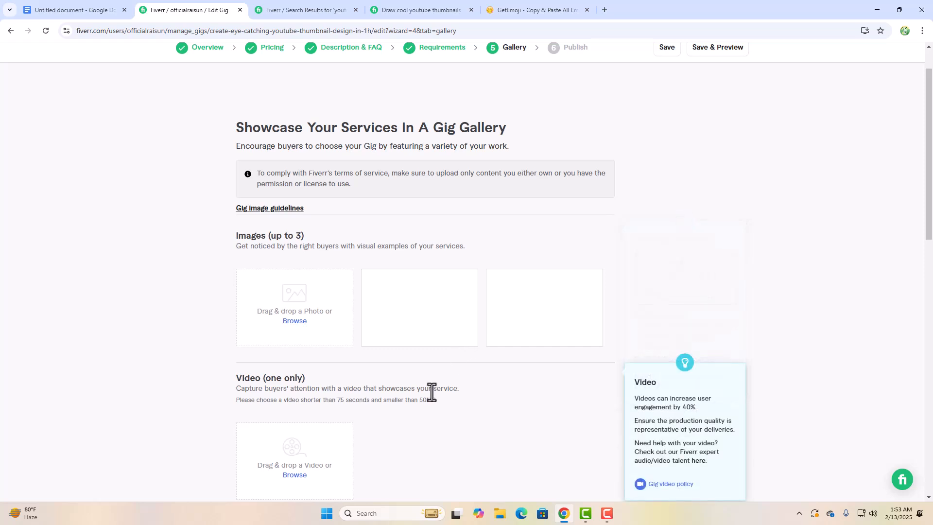
scroll(435, 388, "up", 1)
scroll(427, 386, "down", 2)
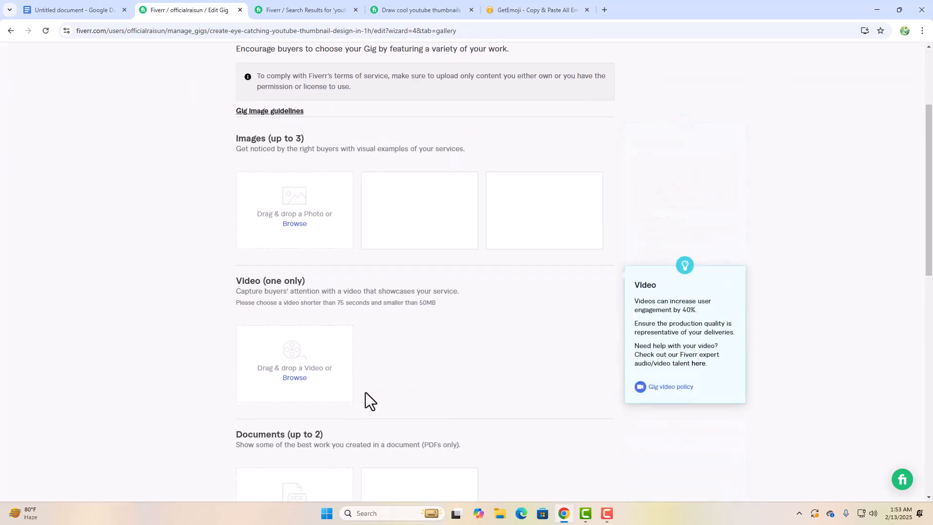
Step: Upload the two "I will Create Eye Catching youtube thumbnail" images from the Desktop as the first and second gig images
left_click(301, 228)
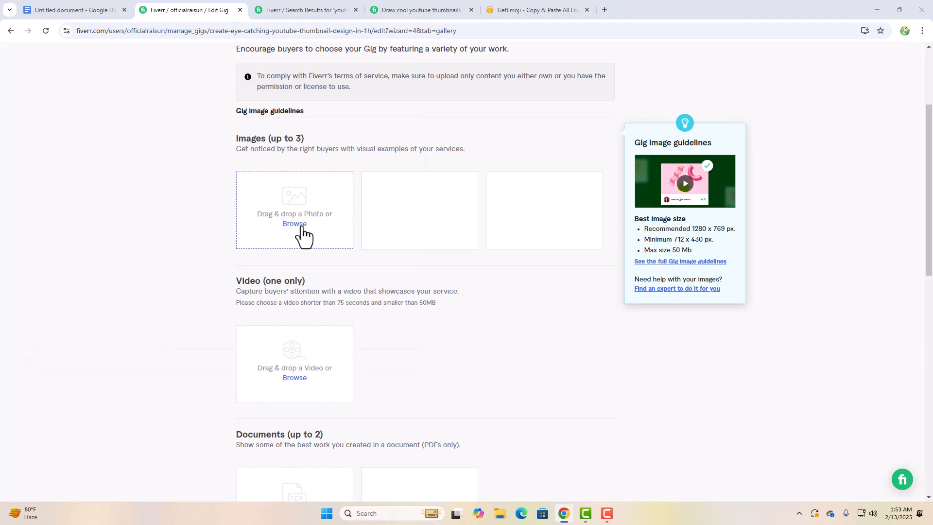
left_click(29, 130)
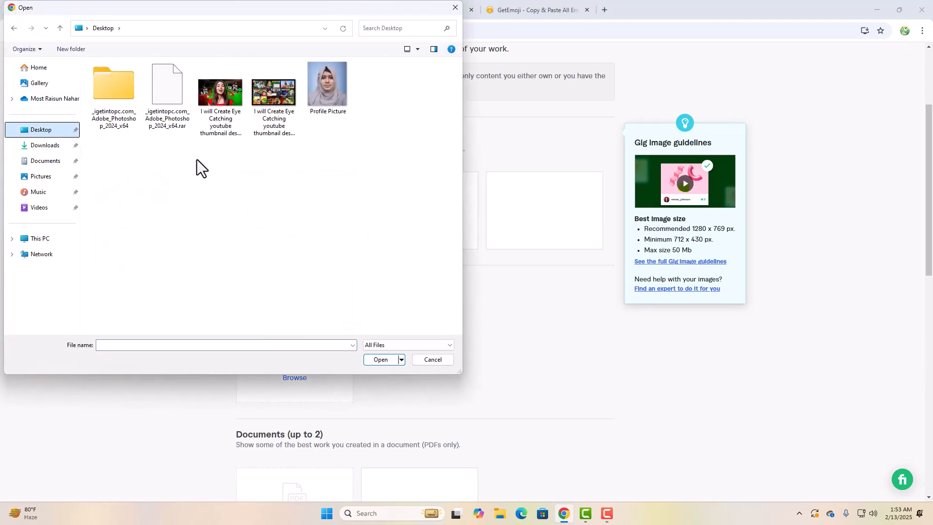
double_click(219, 83)
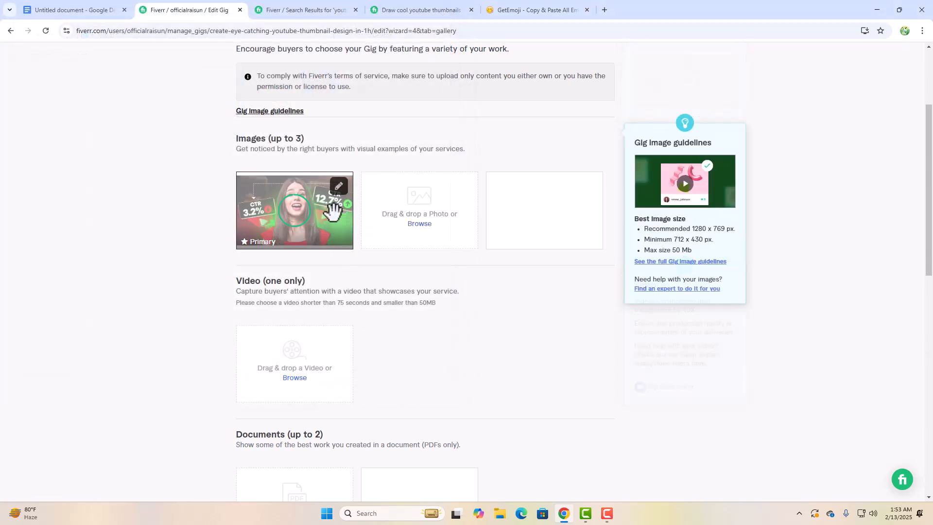
left_click(418, 225)
double_click(268, 90)
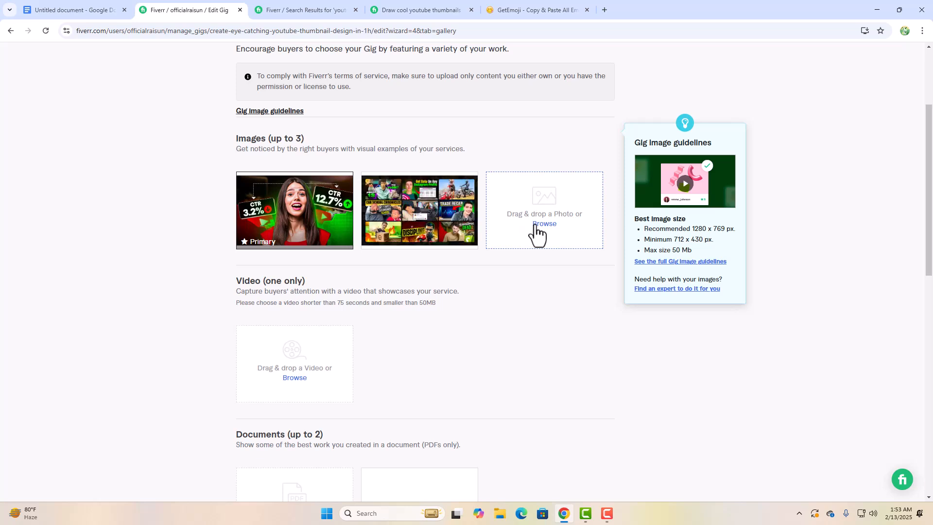
Step: Accept the declaration that the gallery materials are original, and save the Gallery page to continue to Publish
scroll(536, 235, "down", 5)
left_click(241, 332)
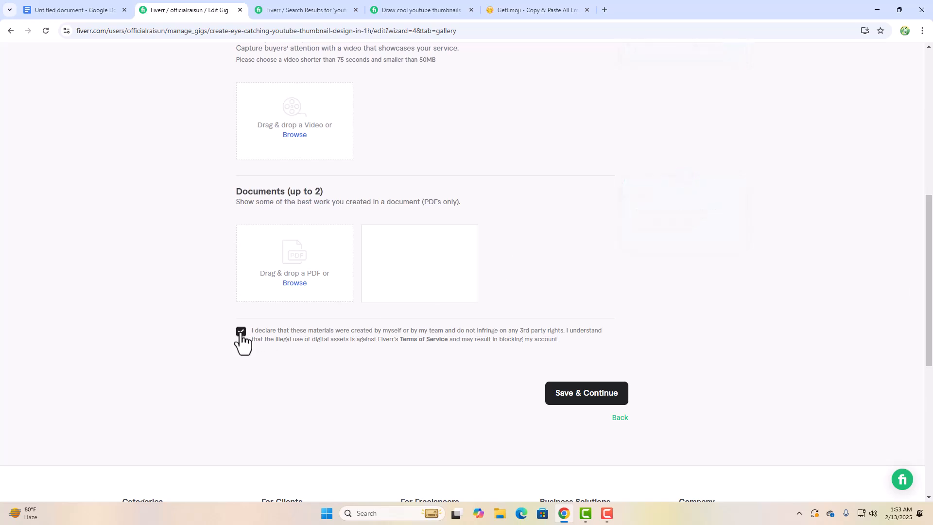
left_click(579, 399)
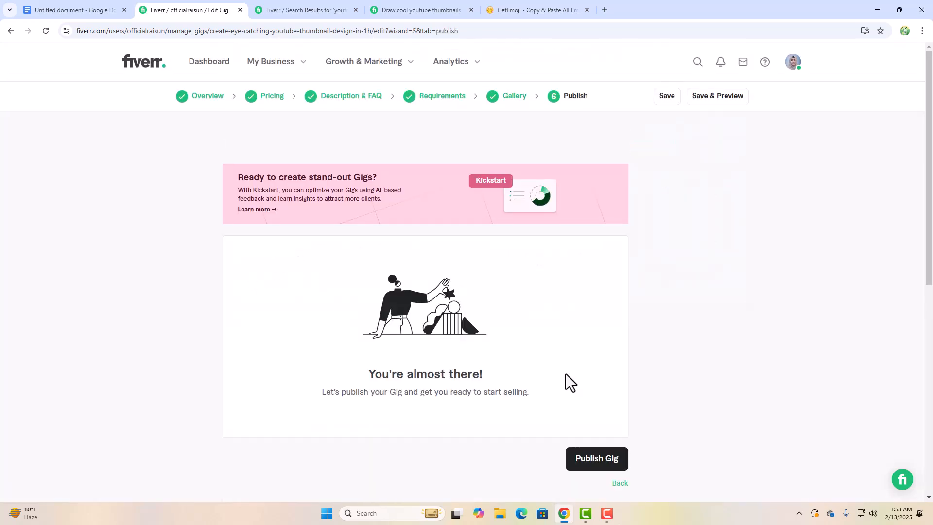
Step: Publish the gig and finish the wizard to return to the Gigs list
scroll(583, 384, "down", 3)
left_click(597, 318)
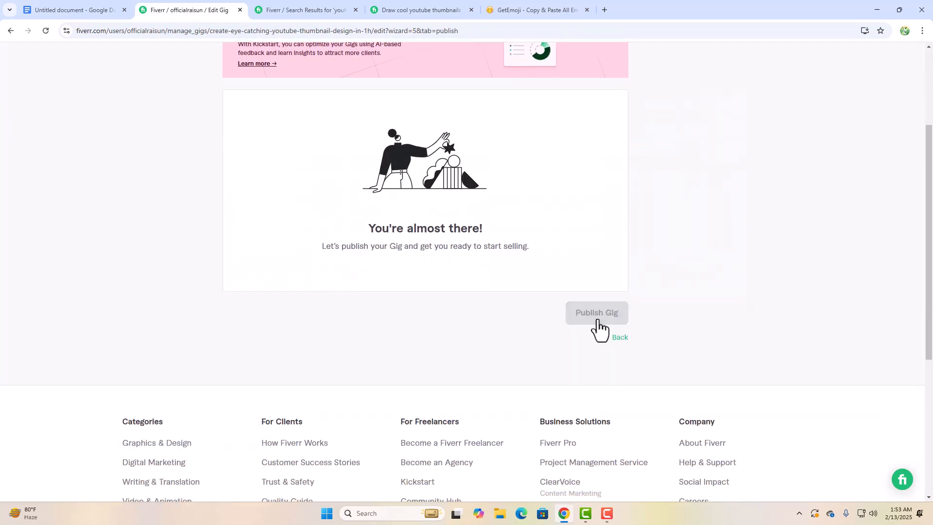
scroll(595, 321, "up", 2)
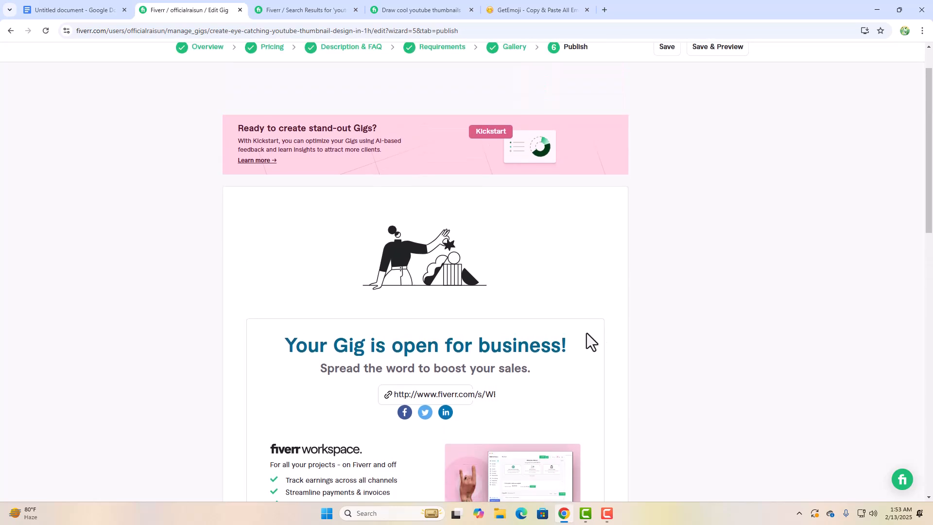
scroll(587, 336, "down", 6)
left_click(585, 459)
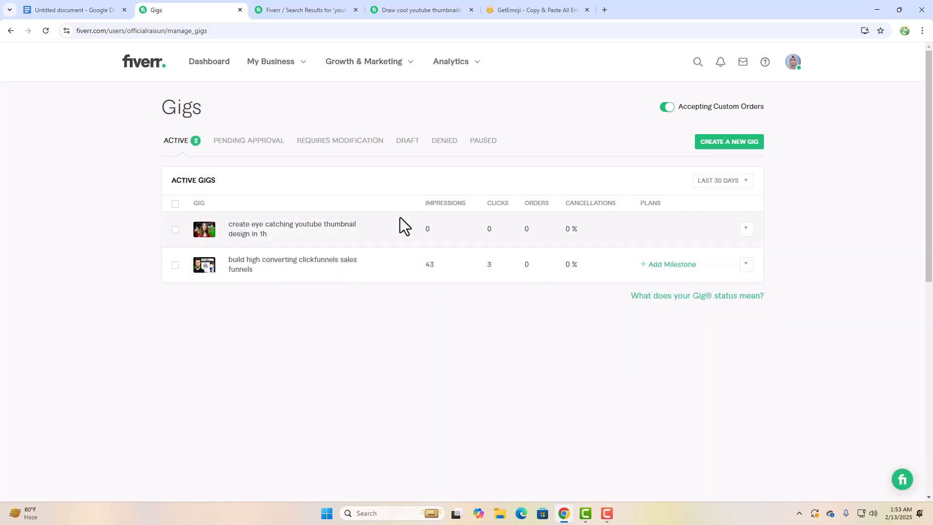
Step: Preview the seller's public profile and open the new YouTube thumbnail design gig from My Gigs
left_click(795, 63)
left_click(700, 161)
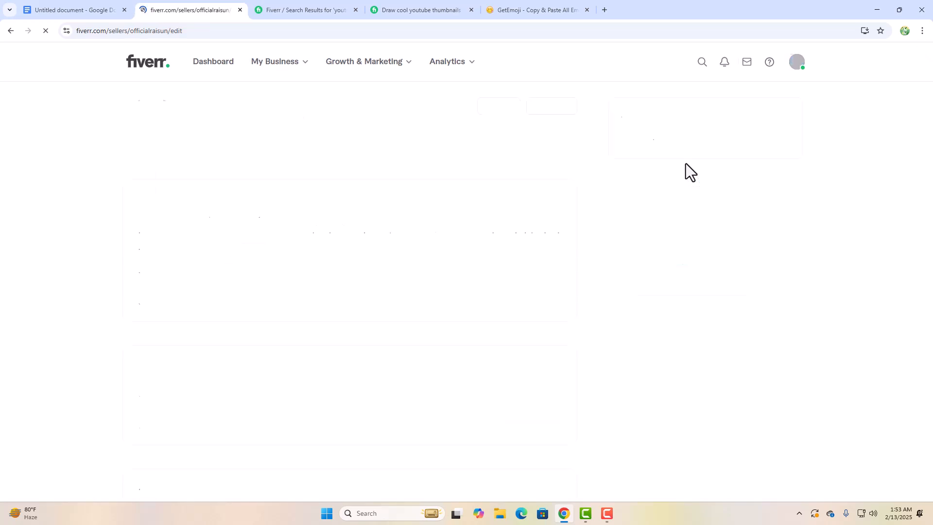
left_click(558, 111)
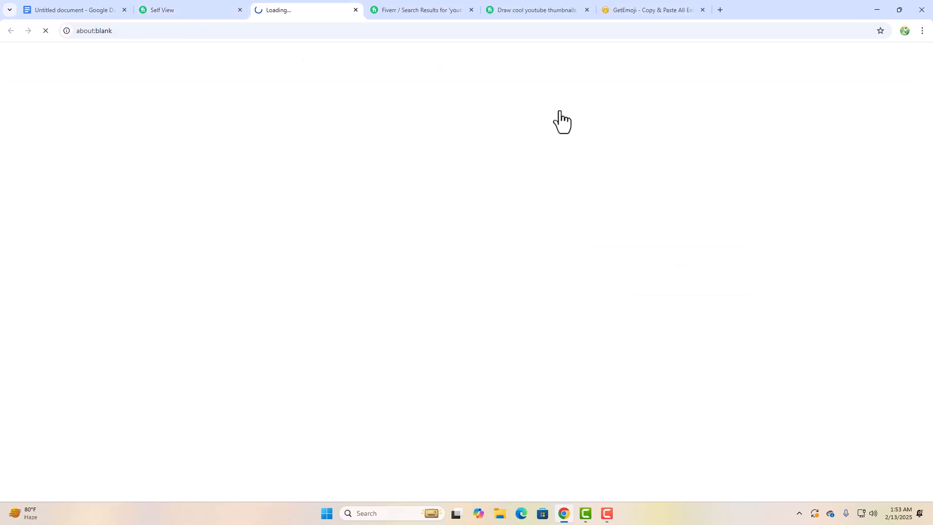
scroll(558, 136, "down", 4)
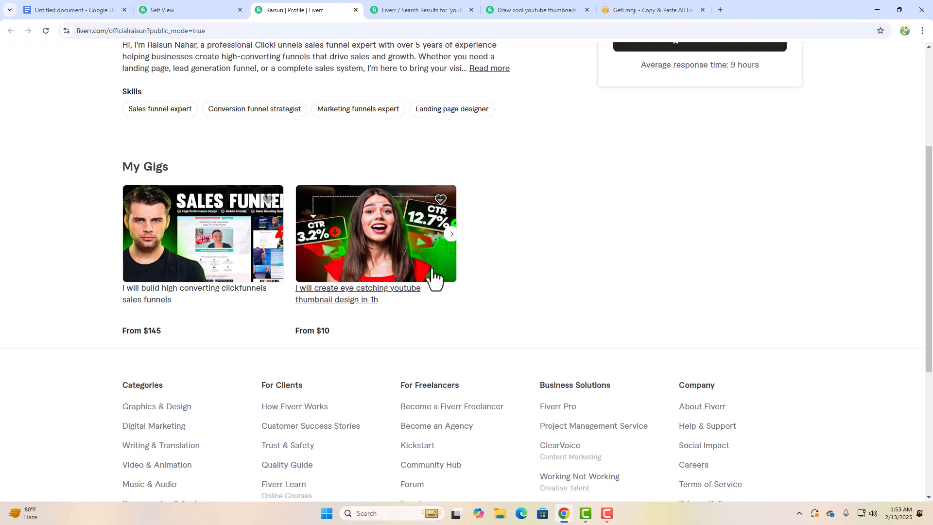
left_click(427, 253)
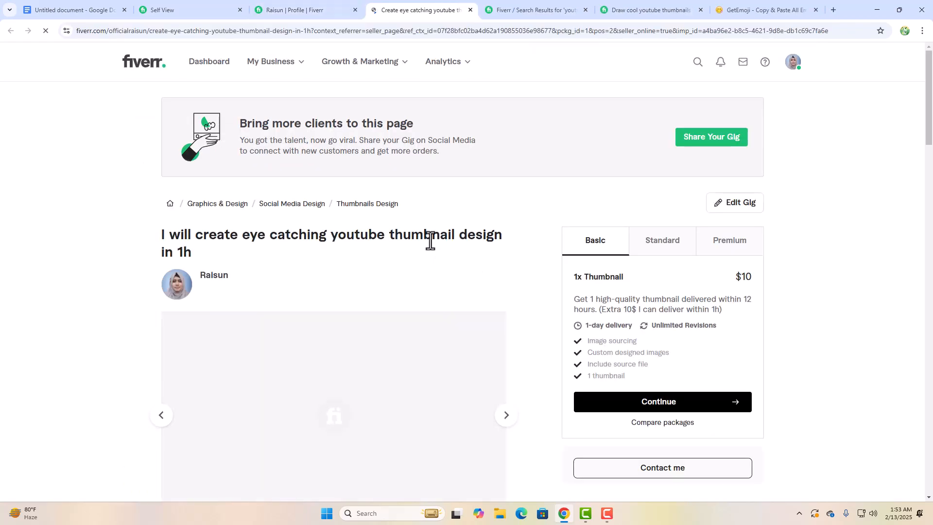
Step: Review the published gig's images, Standard and Premium packages, and the About this gig description
scroll(444, 212, "down", 3)
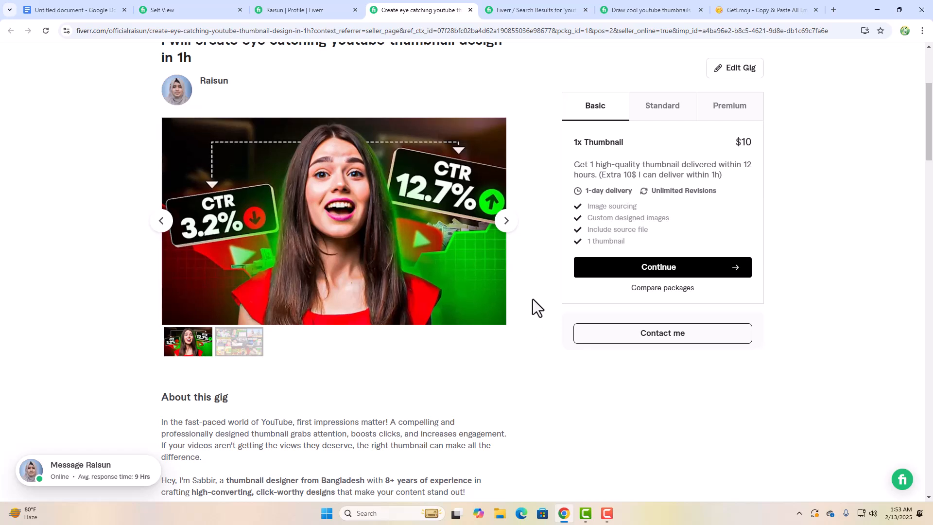
left_click(677, 120)
left_click(727, 112)
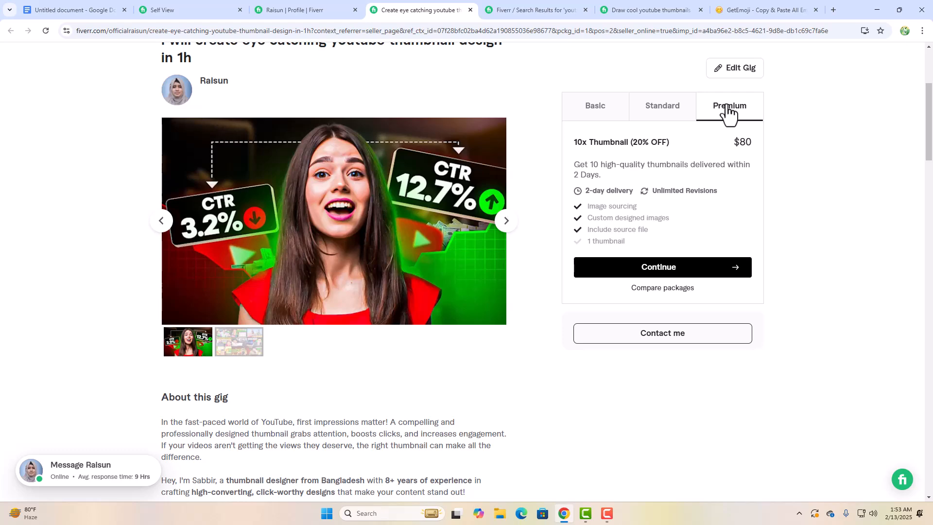
scroll(301, 238, "down", 6)
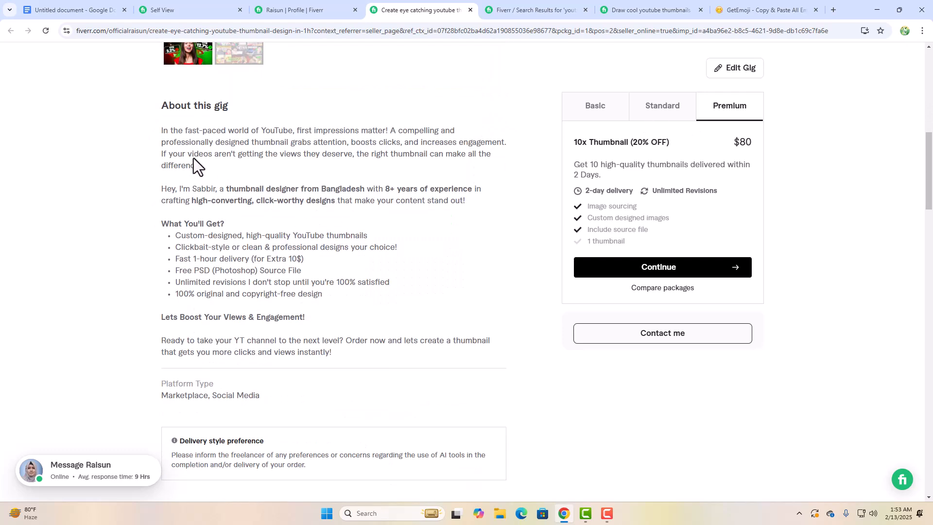
left_click_drag(160, 132, 358, 339)
left_click(359, 339)
Step: Review the Compare packages table and choose the 1 day (+$15) delivery option for Premium to check its total
scroll(363, 335, "down", 15)
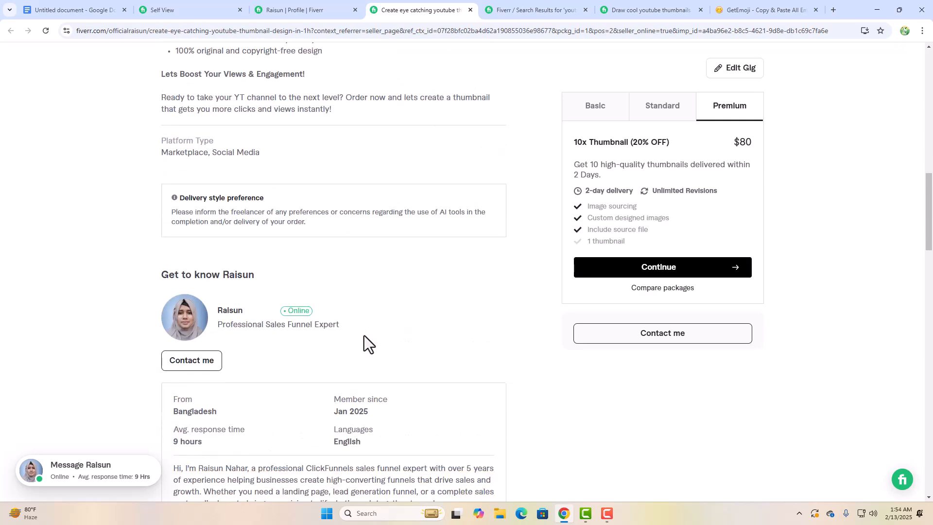
scroll(363, 336, "down", 1)
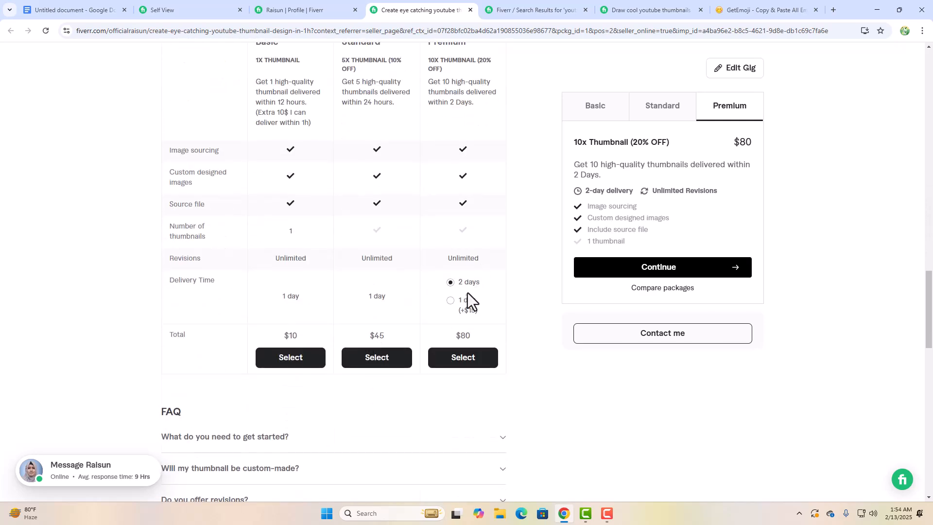
scroll(431, 160, "up", 2)
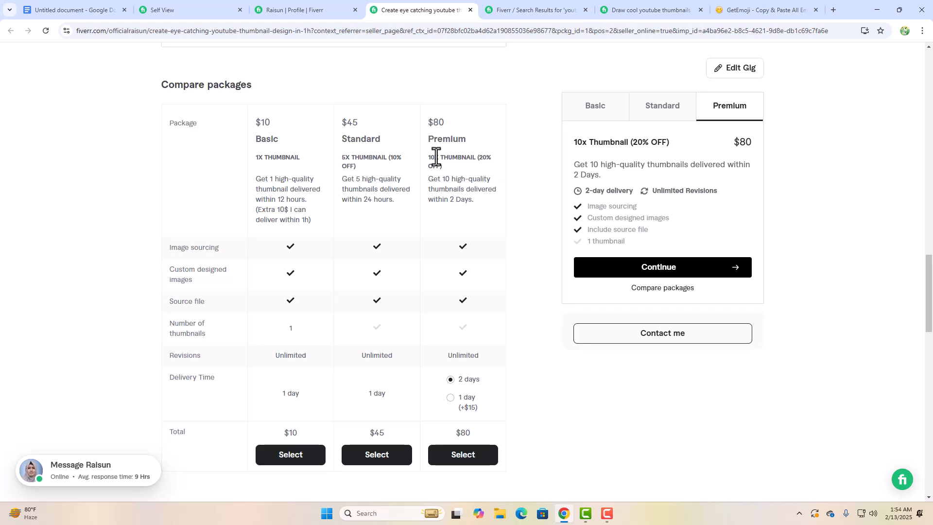
left_click(452, 408)
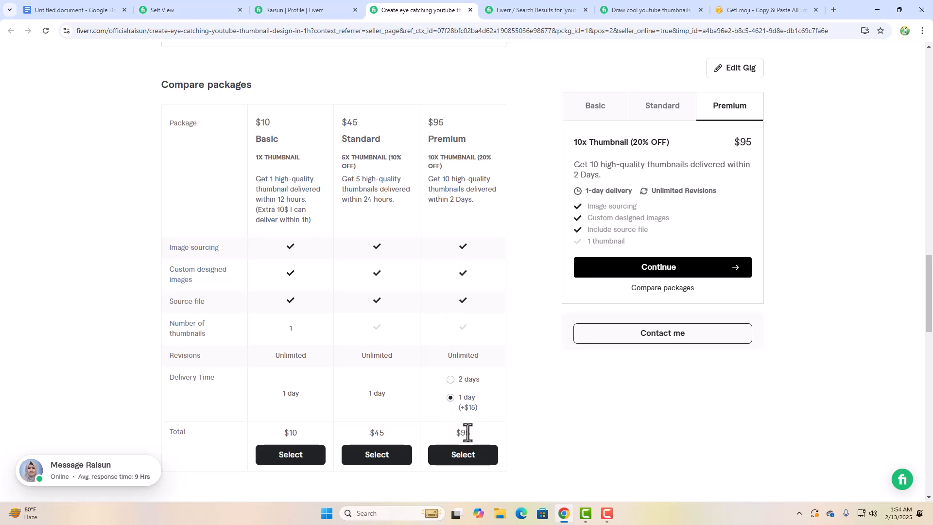
scroll(467, 432, "down", 1)
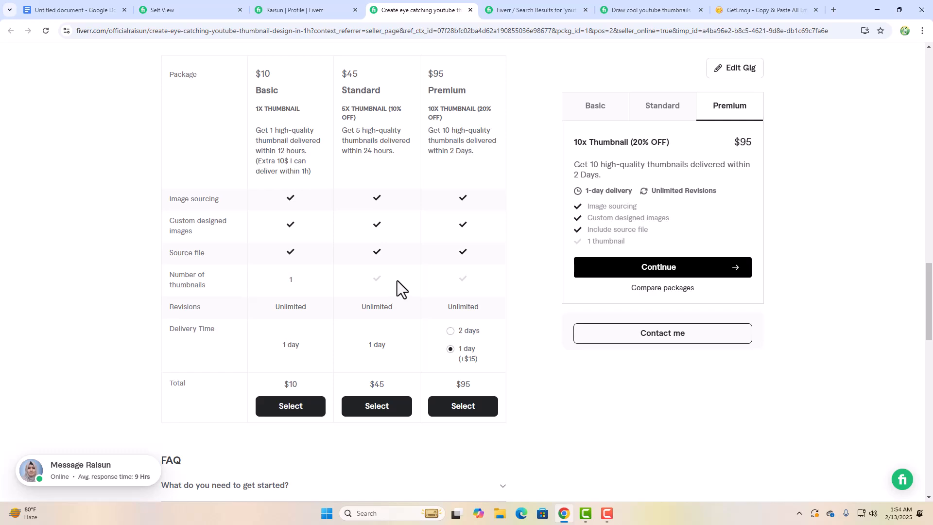
Step: Examine the gig's FAQ and related tags, and look over the whole gig page again from its title
scroll(395, 287, "down", 4)
scroll(400, 284, "down", 5)
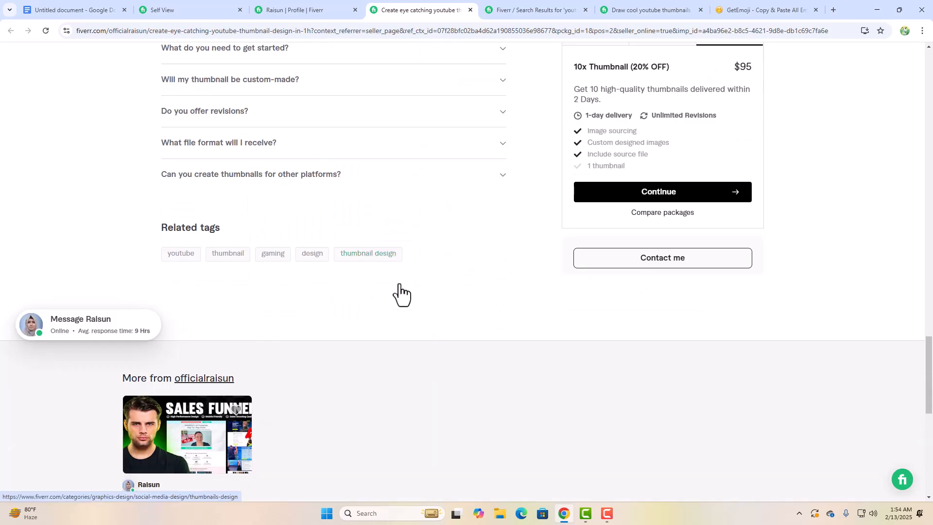
scroll(471, 286, "up", 10)
scroll(490, 305, "up", 15)
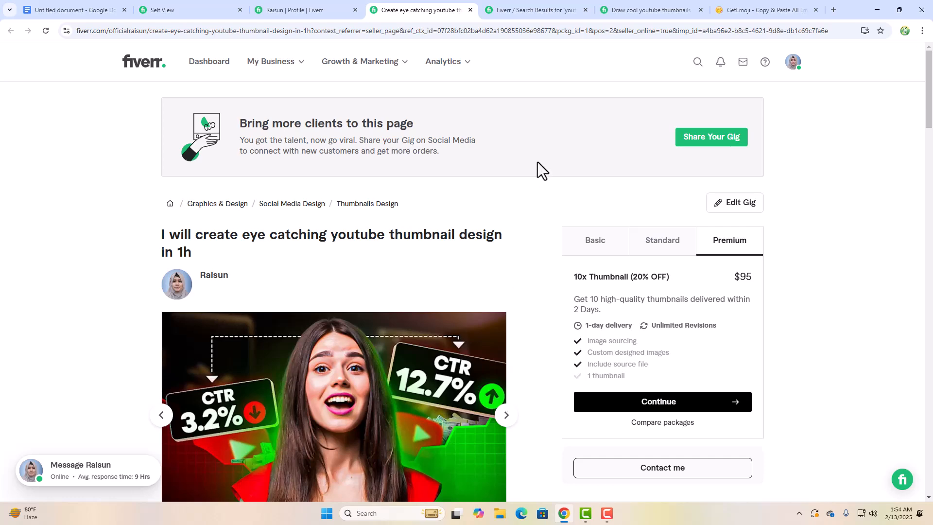
scroll(538, 146, "down", 4)
scroll(538, 145, "up", 4)
scroll(214, 291, "down", 10)
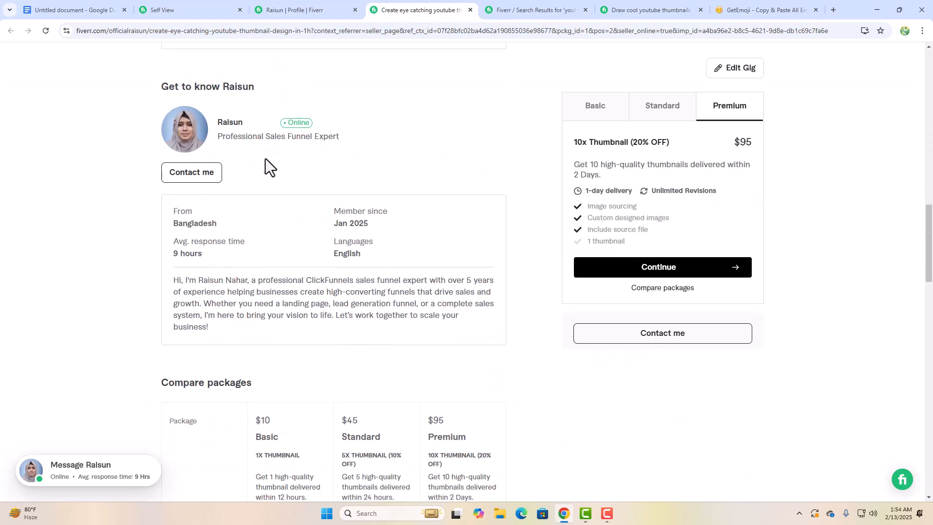
Step: Open the seller's profile from the gig page, preview its public version and review the About me, Skills and My Gigs sections
left_click(235, 123)
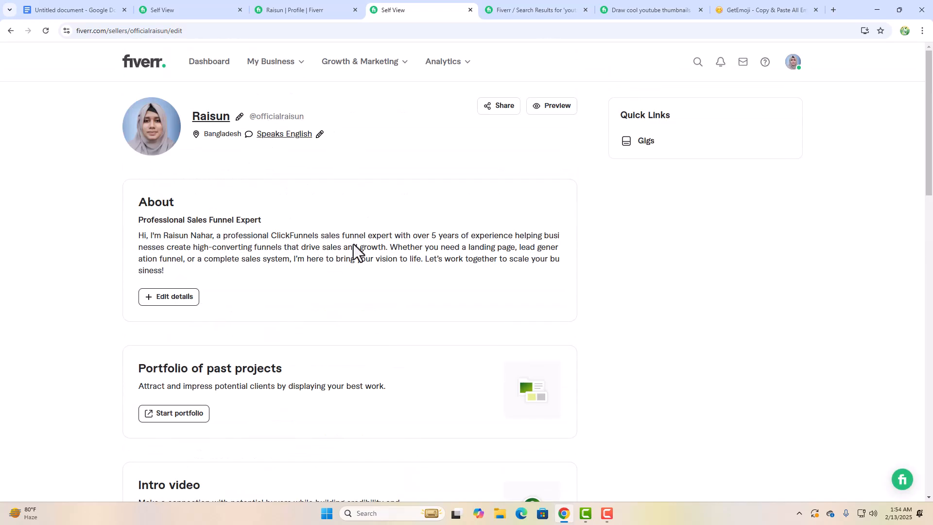
left_click(554, 107)
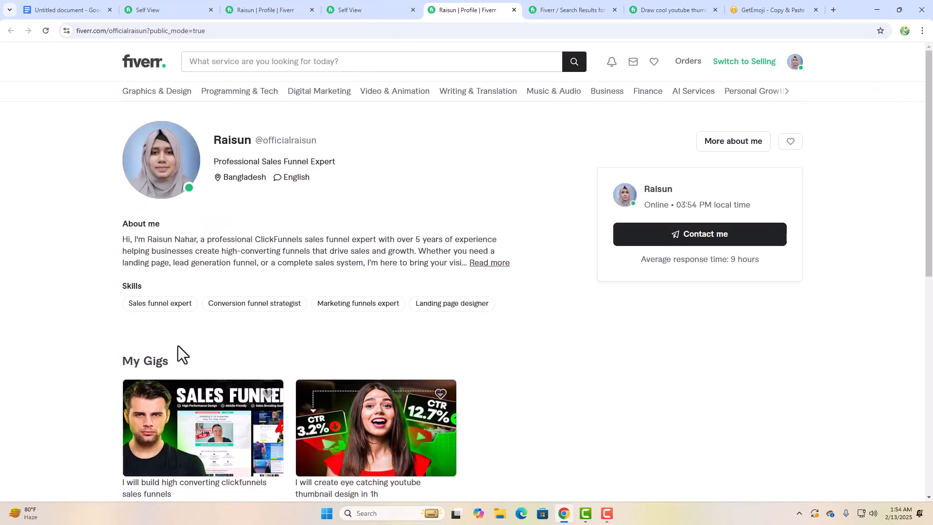
scroll(295, 286, "down", 7)
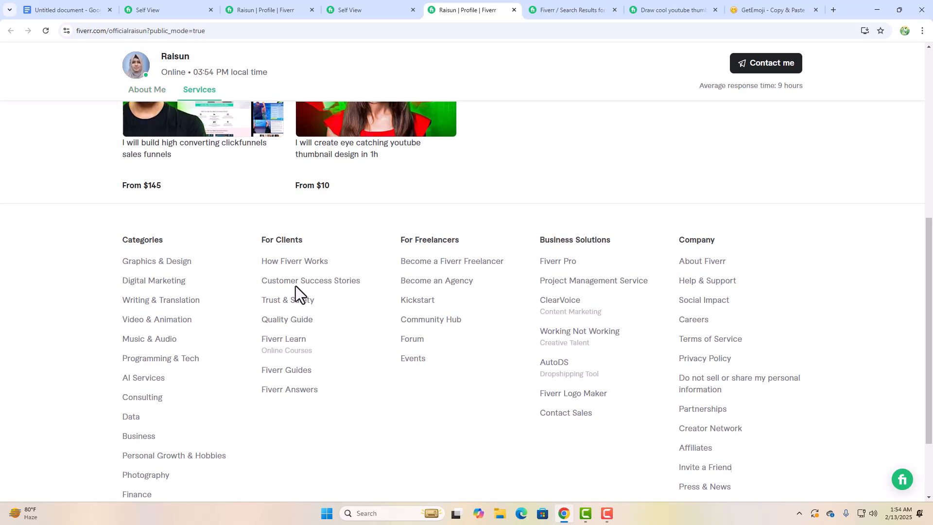
scroll(295, 286, "up", 7)
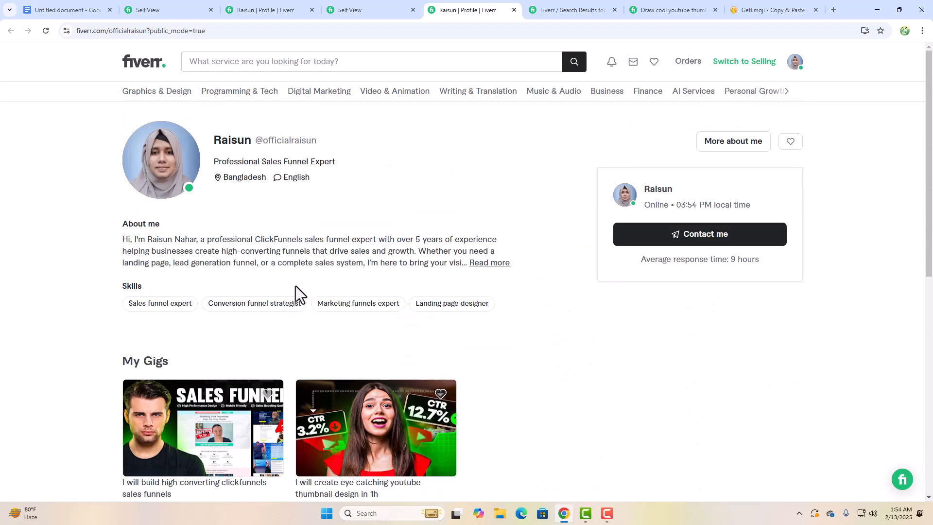
scroll(295, 286, "down", 3)
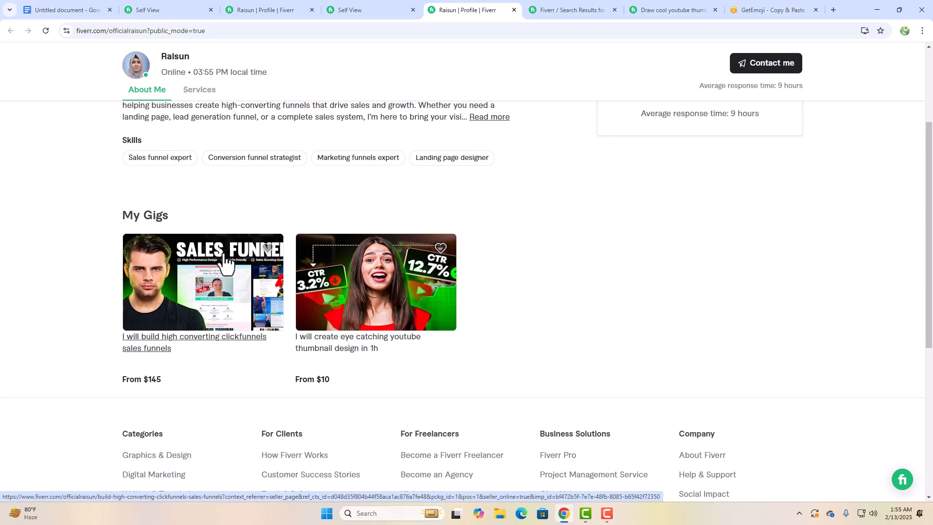
scroll(226, 262, "up", 3)
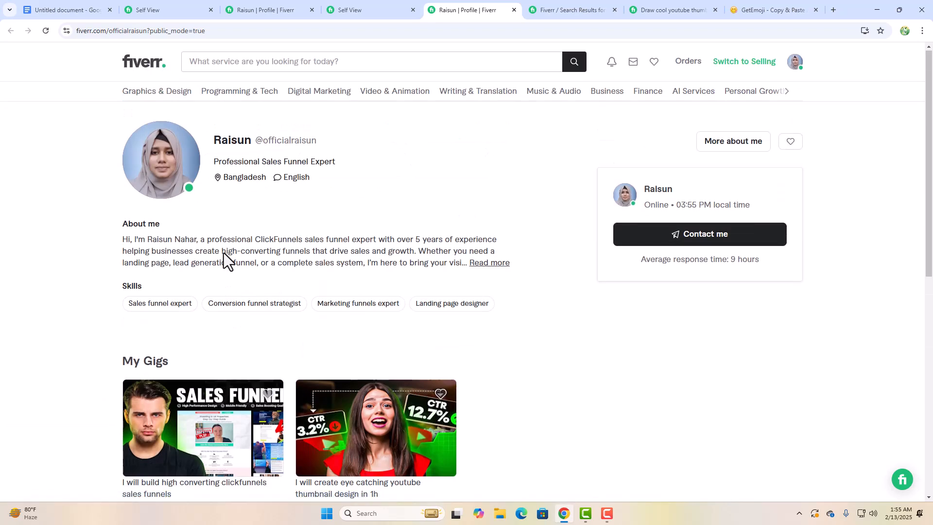